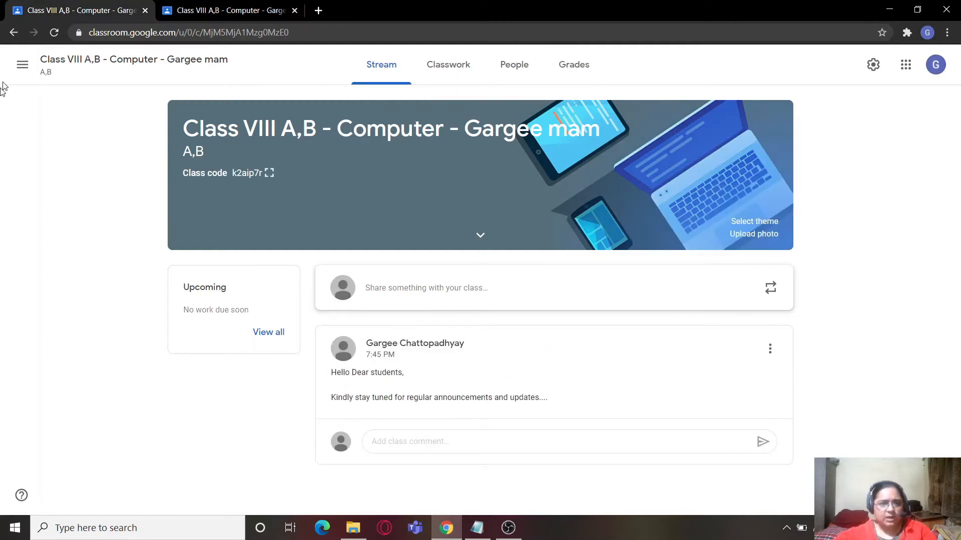
- Look at the student account's view of the Class VIII A,B stream and return to the teacher's view
click(209, 19)
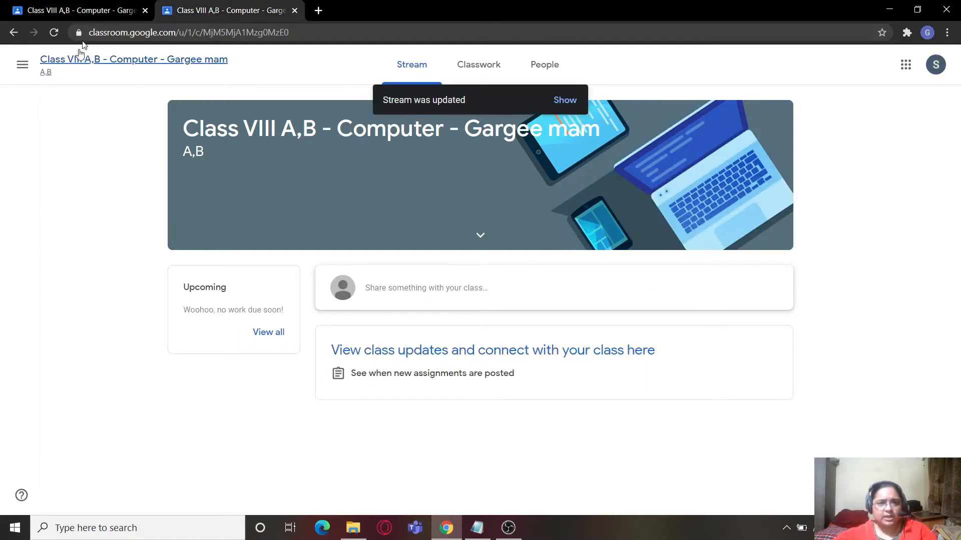
click(112, 6)
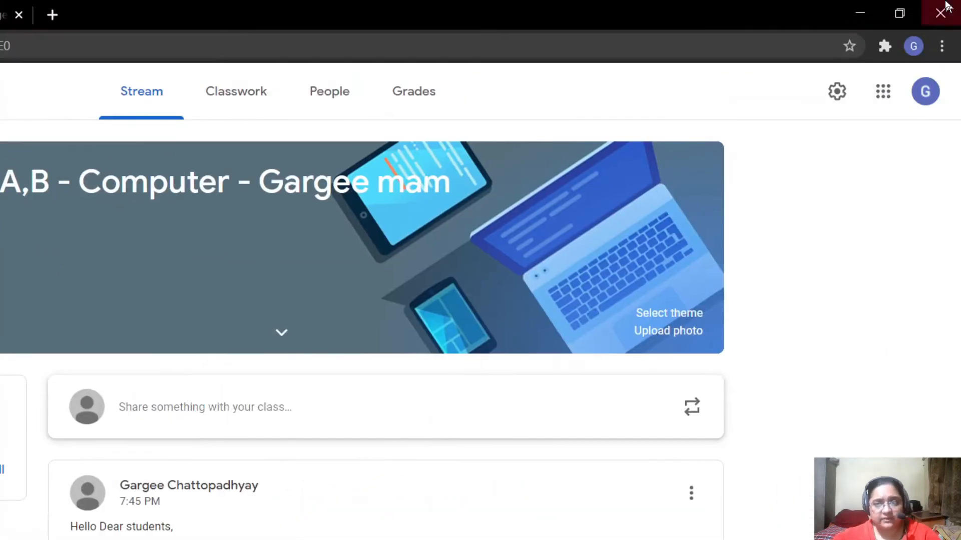
- Switch to Google Drive and open the Class VIII A,B - Computer folder inside the Classroom folder
click(884, 93)
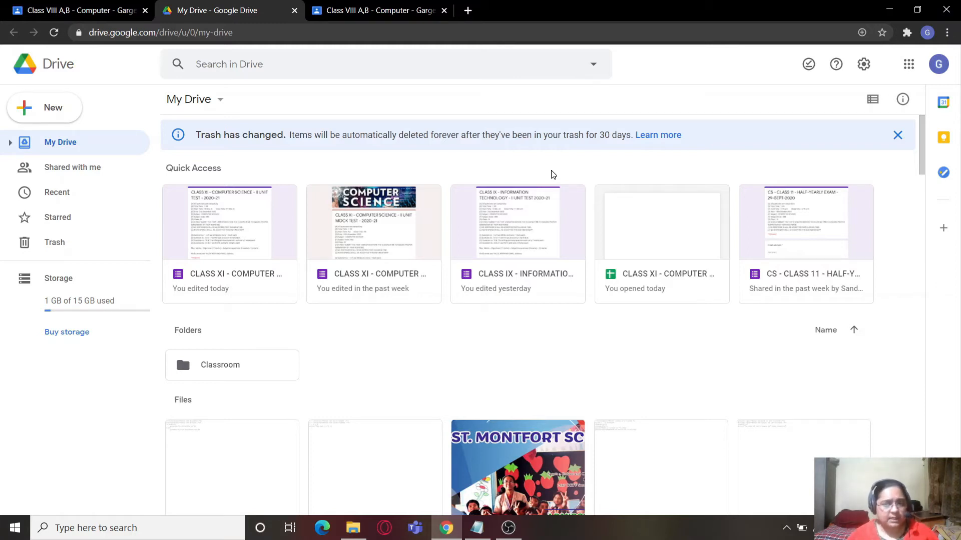
click(229, 370)
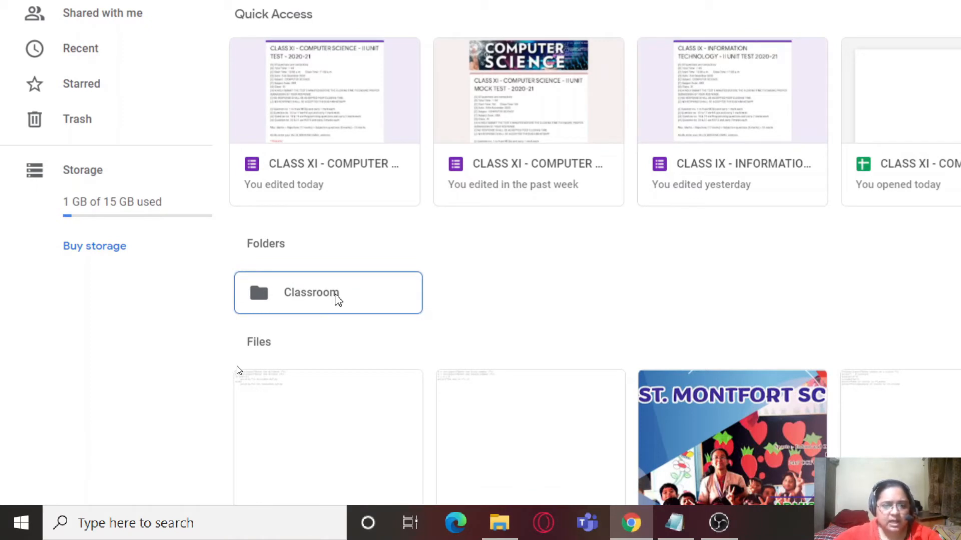
double_click(336, 299)
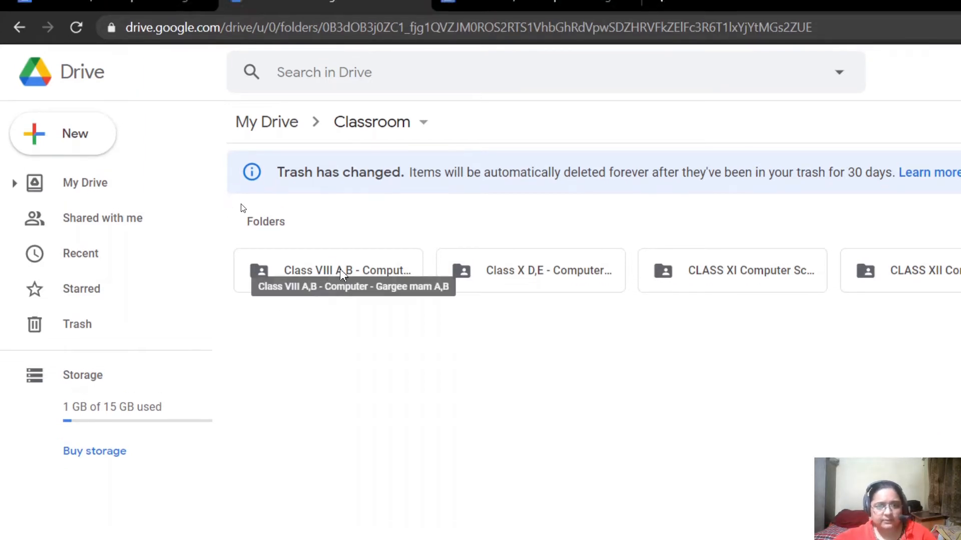
double_click(326, 277)
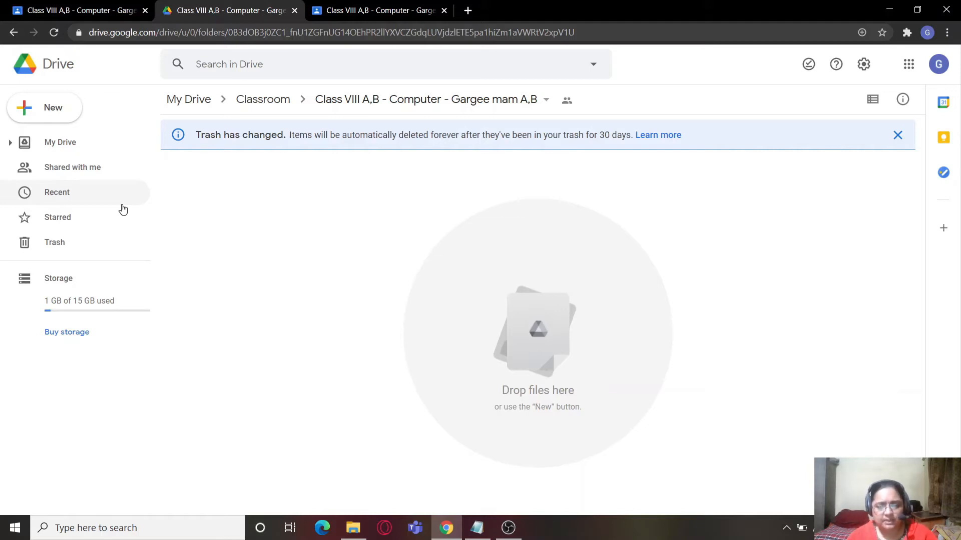
click(123, 206)
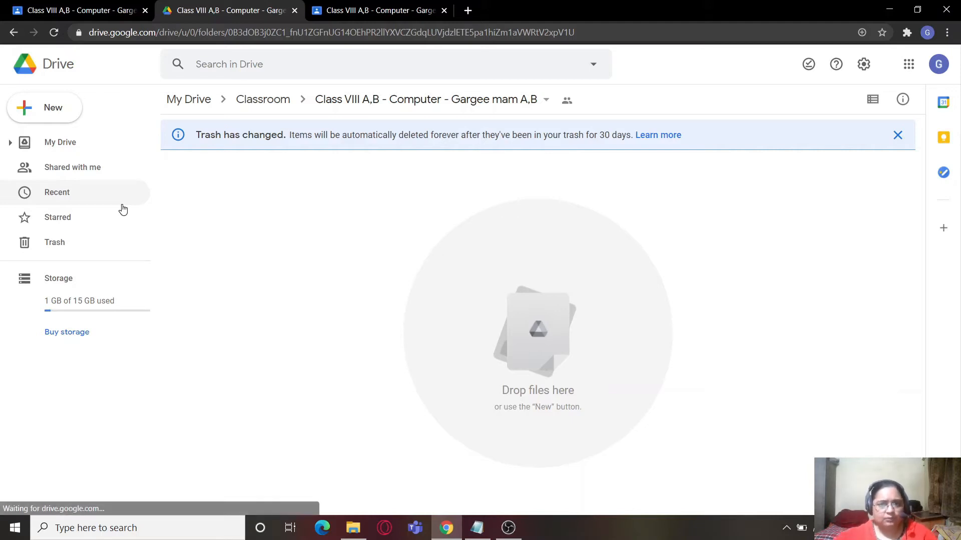
- Move the CLASS XI - COMPUTER SCIENCE - II UNIT TEST - 2020-21 form from My Drive's quick access into the Class VIII A,B folder under Classroom
click(197, 101)
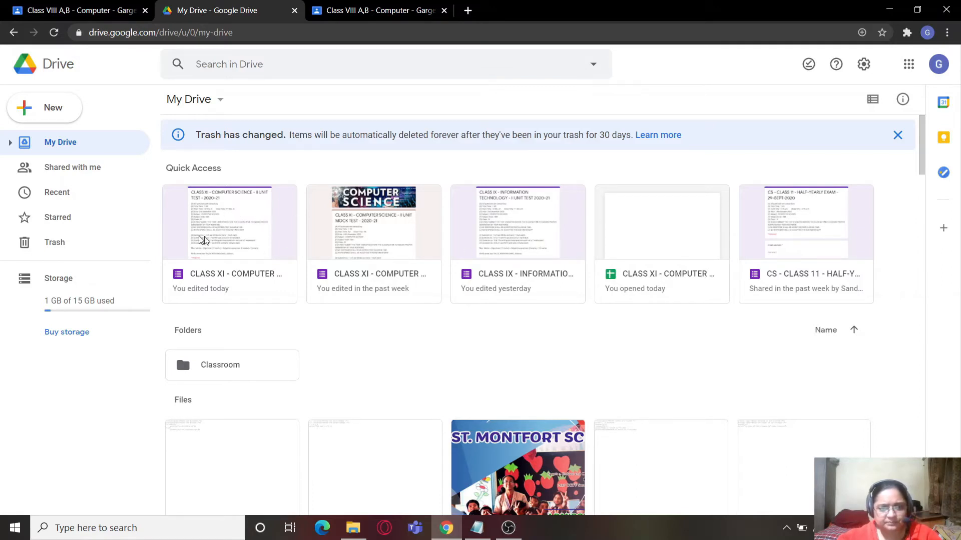
click(234, 223)
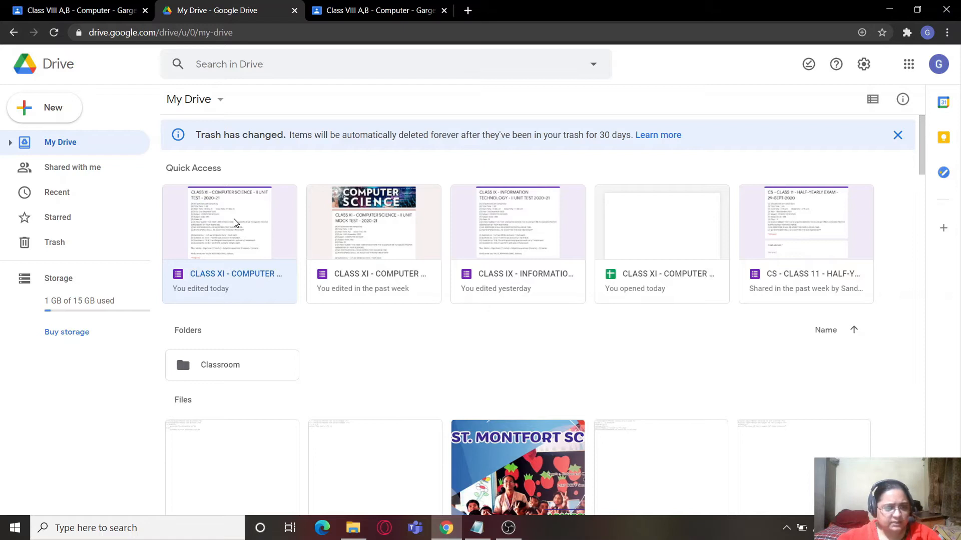
right_click(235, 222)
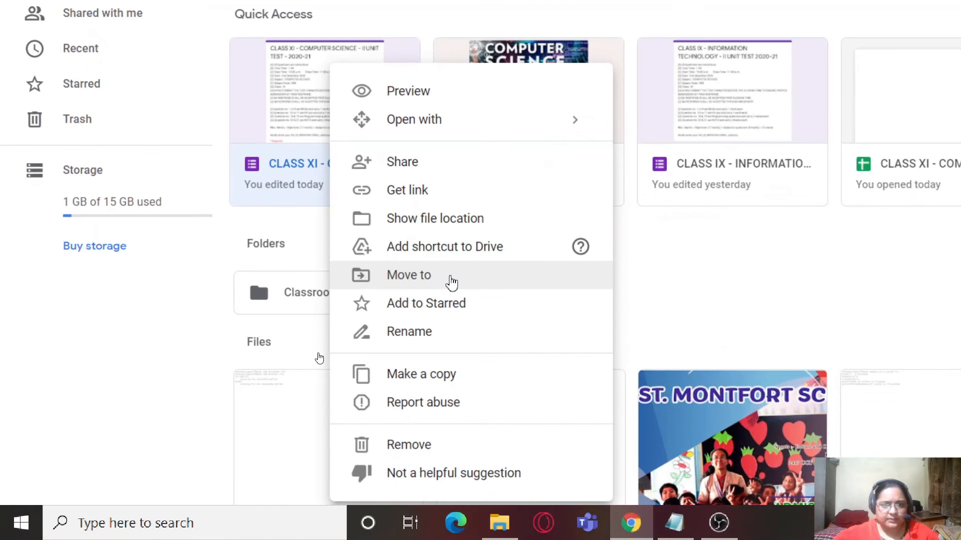
click(319, 354)
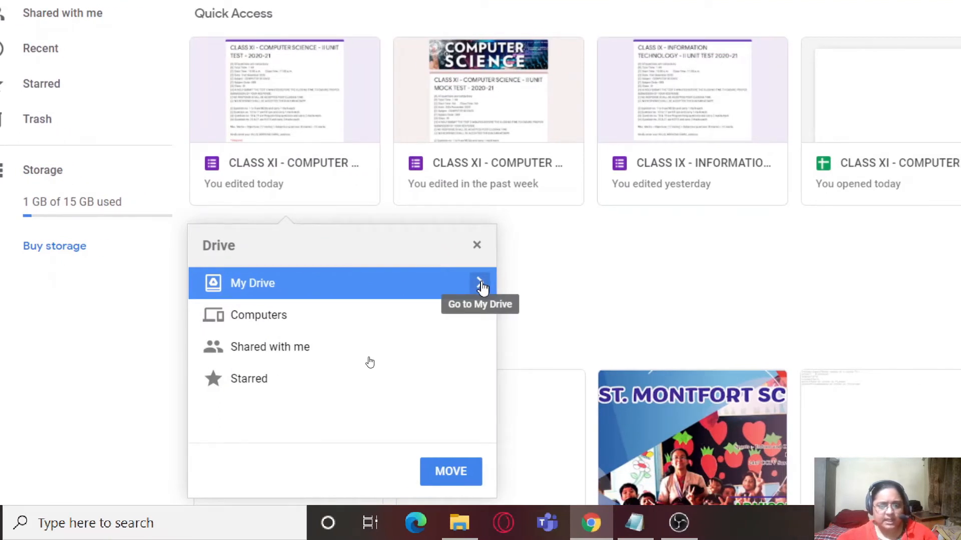
click(482, 287)
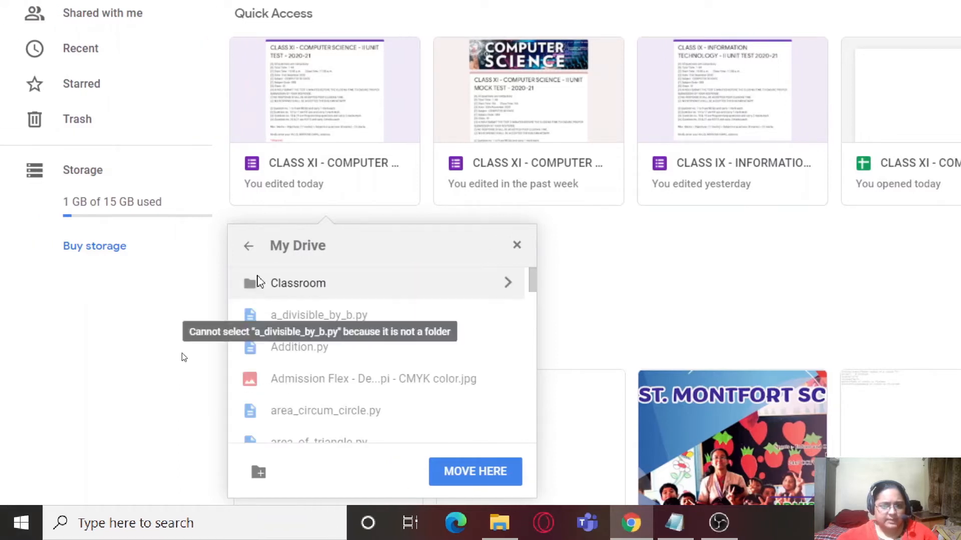
click(508, 283)
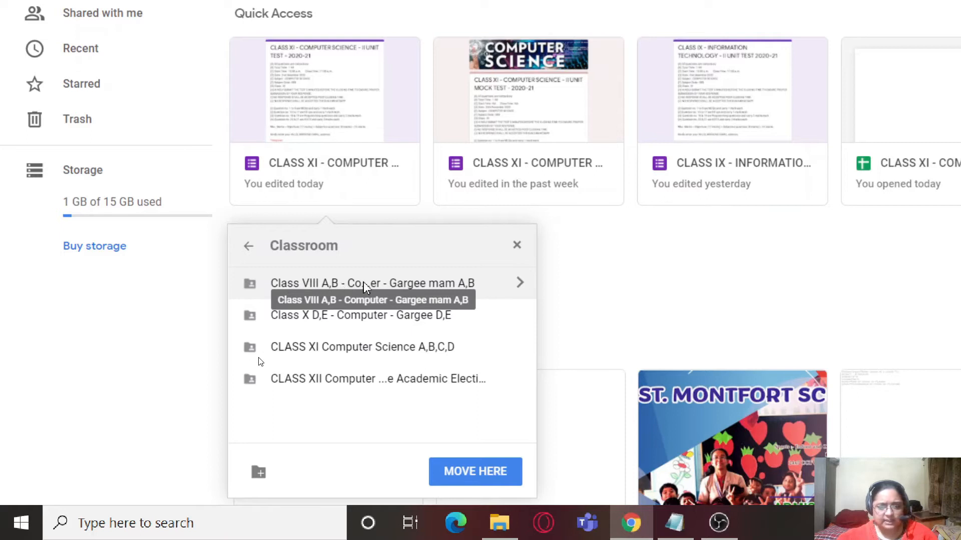
click(487, 285)
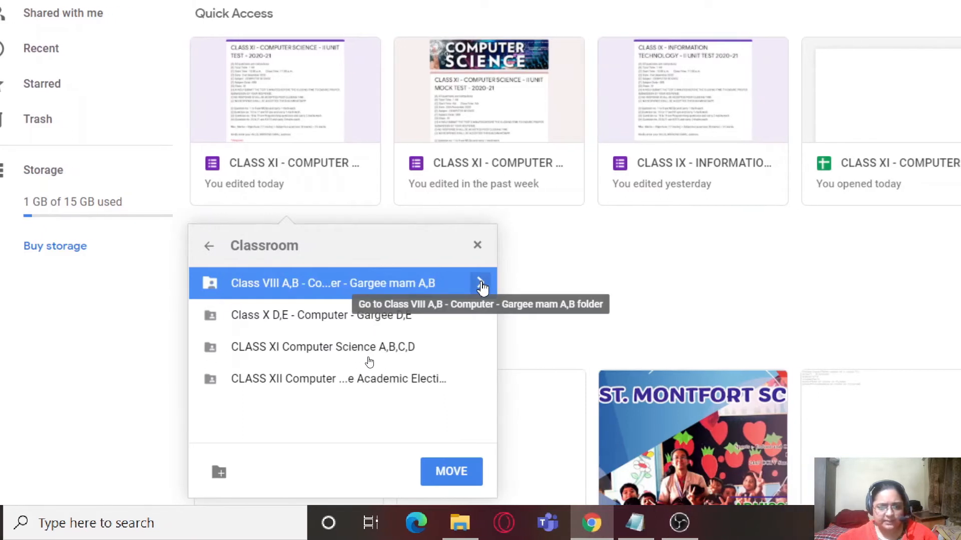
click(482, 286)
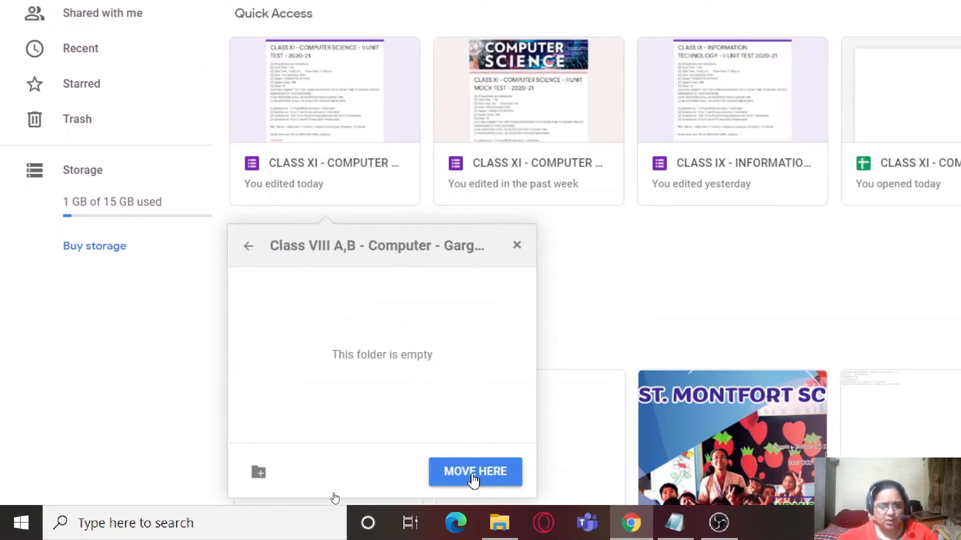
click(473, 479)
click(268, 468)
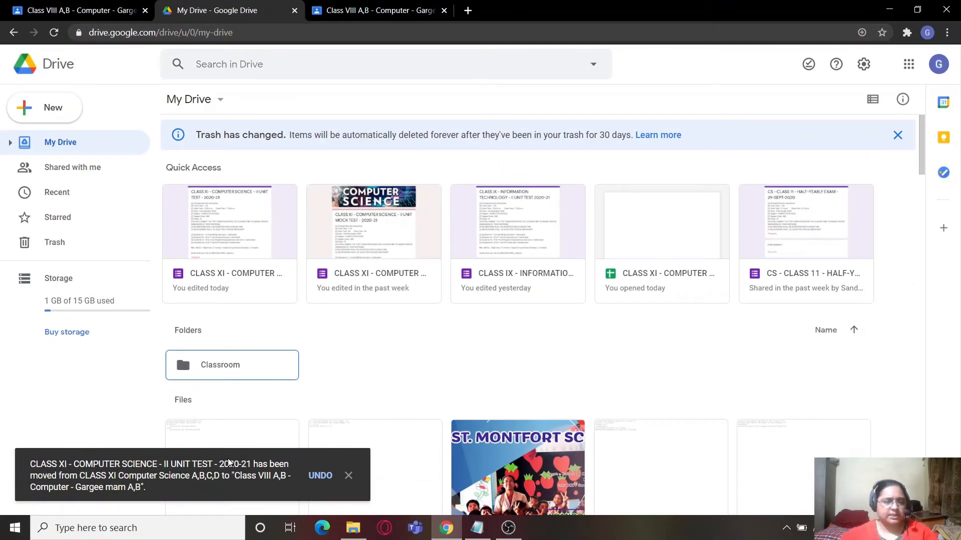
- Open the Class VIII A,B folder inside Classroom to check the moved form
double_click(225, 370)
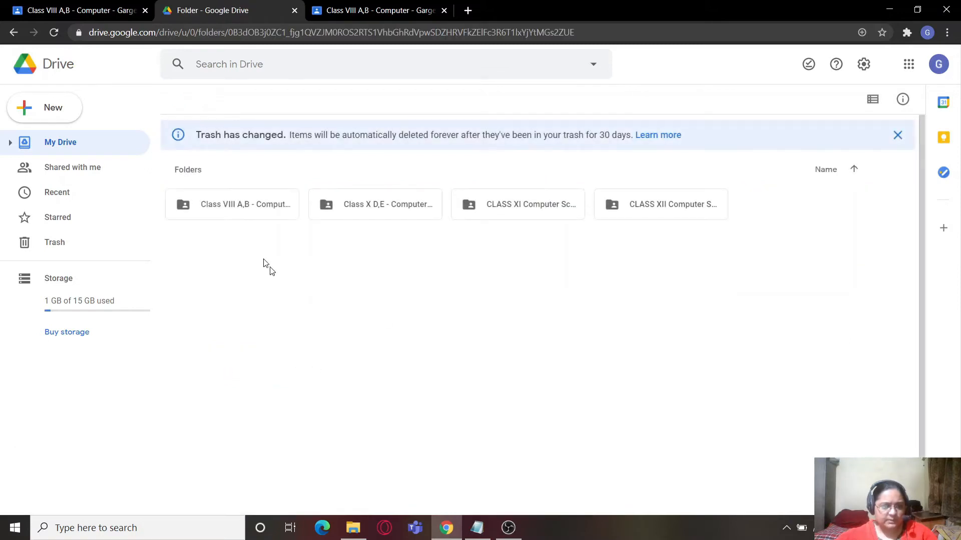
double_click(230, 210)
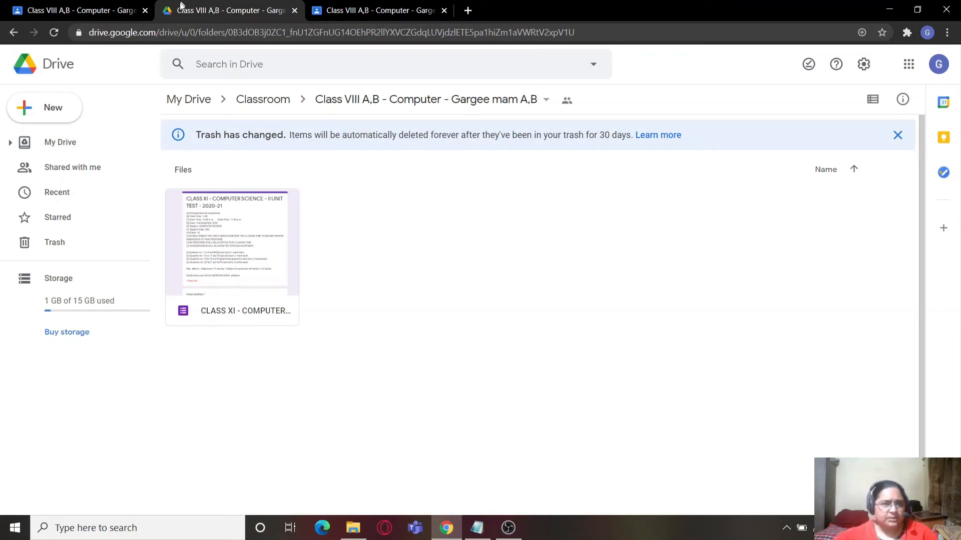
- Return to the Class VIII A,B stream in Google Classroom, start an announcement and view its student recipient list
click(65, 12)
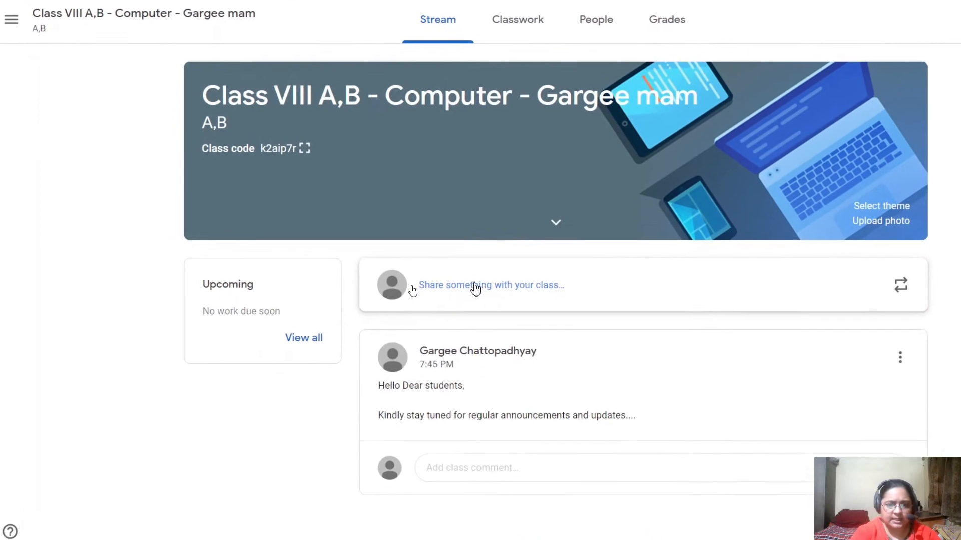
click(492, 292)
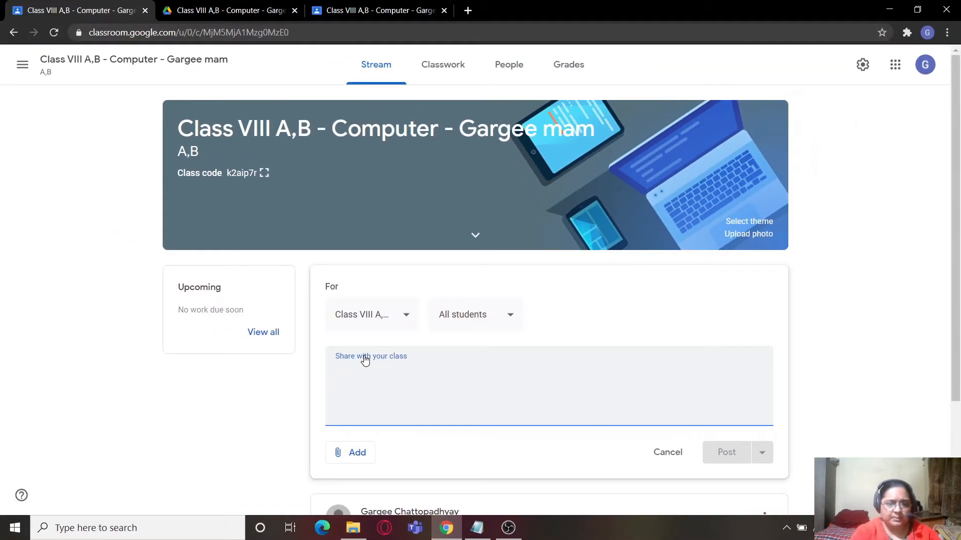
click(511, 317)
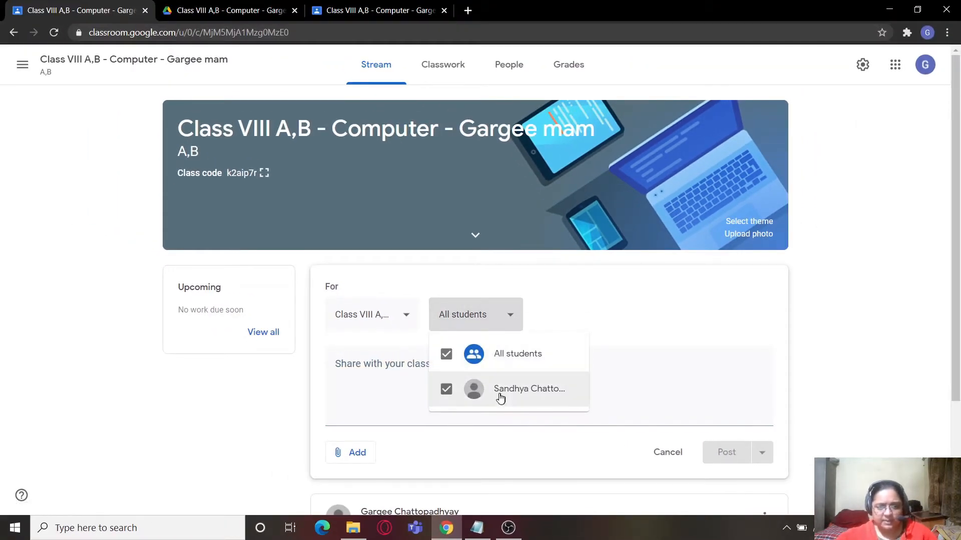
click(547, 313)
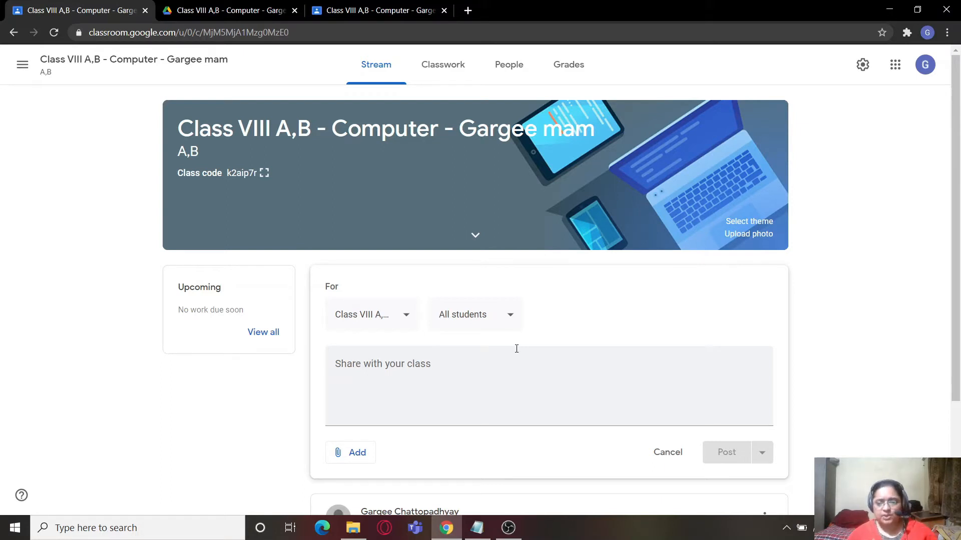
- Deselect all students as announcement recipients and reselect the single listed student
click(513, 321)
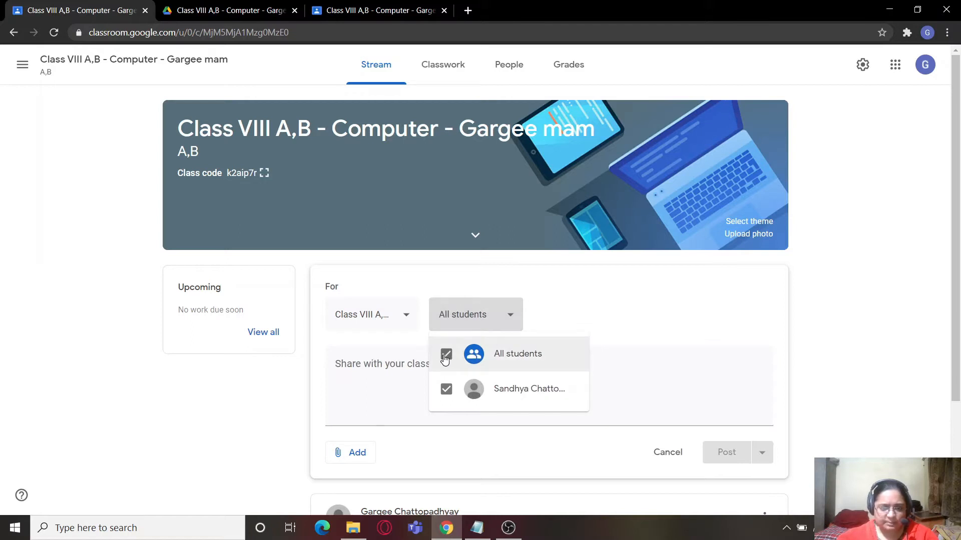
click(446, 356)
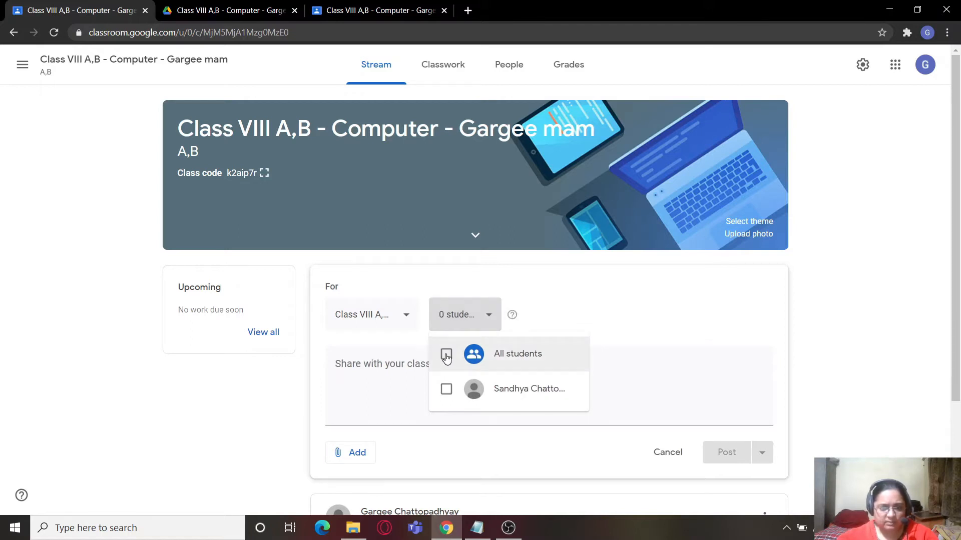
click(446, 392)
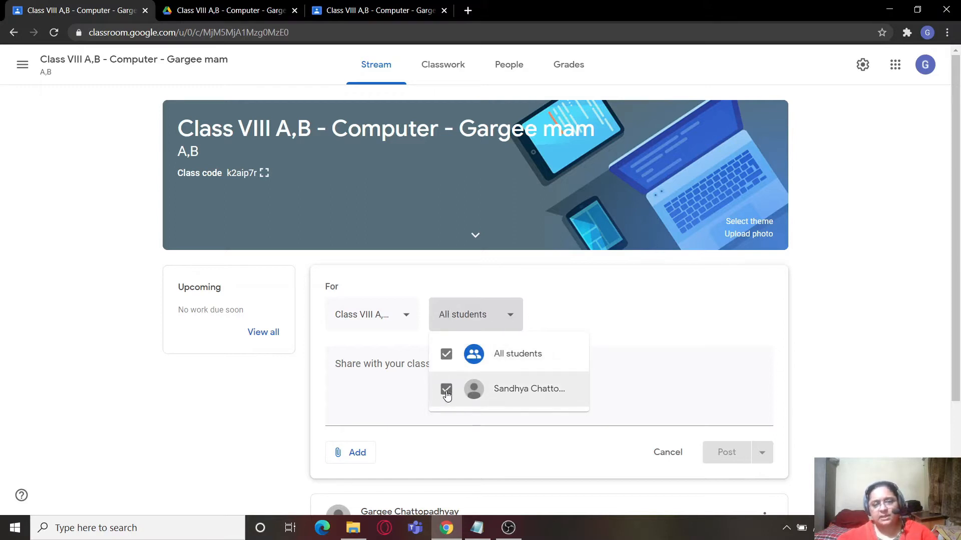
click(623, 323)
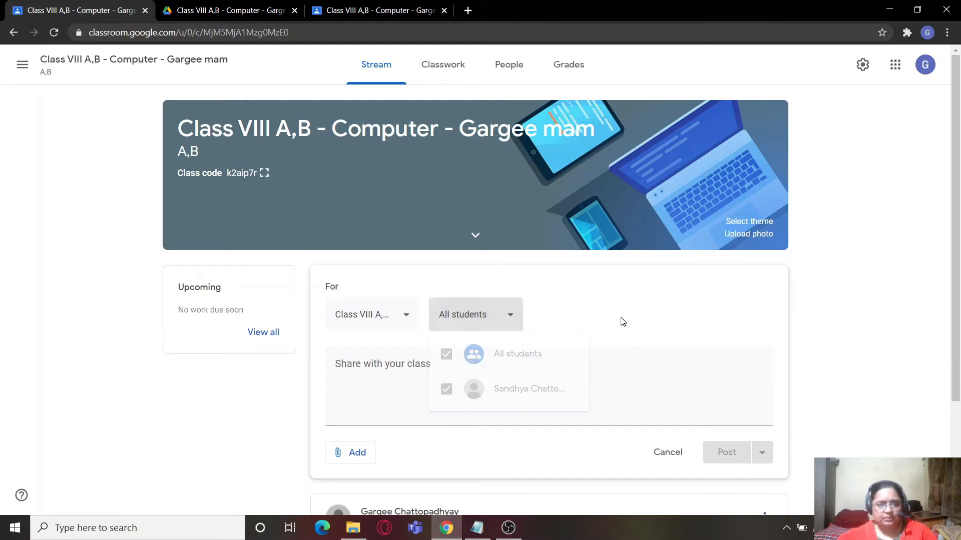
- Go to the classes overview and open the CLASS XI Computer Science class
click(22, 66)
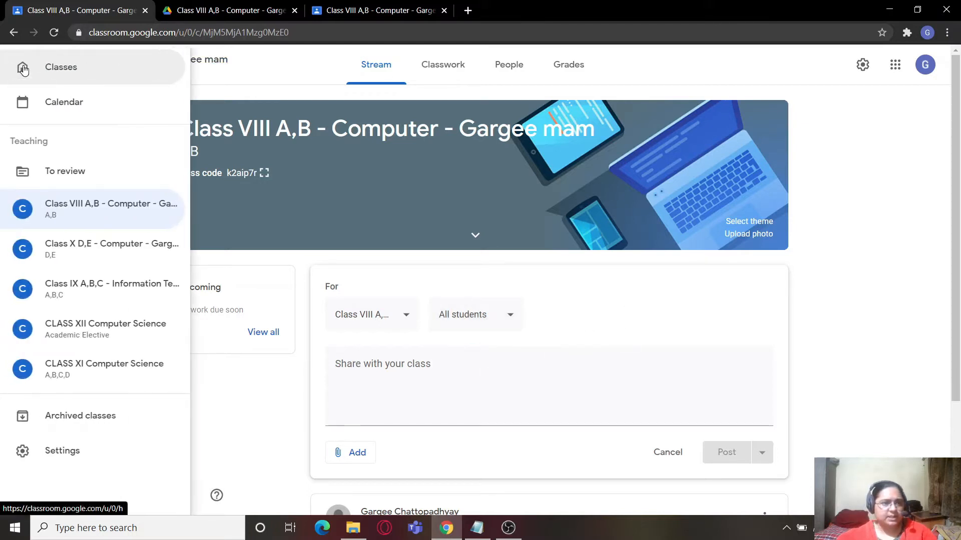
click(243, 75)
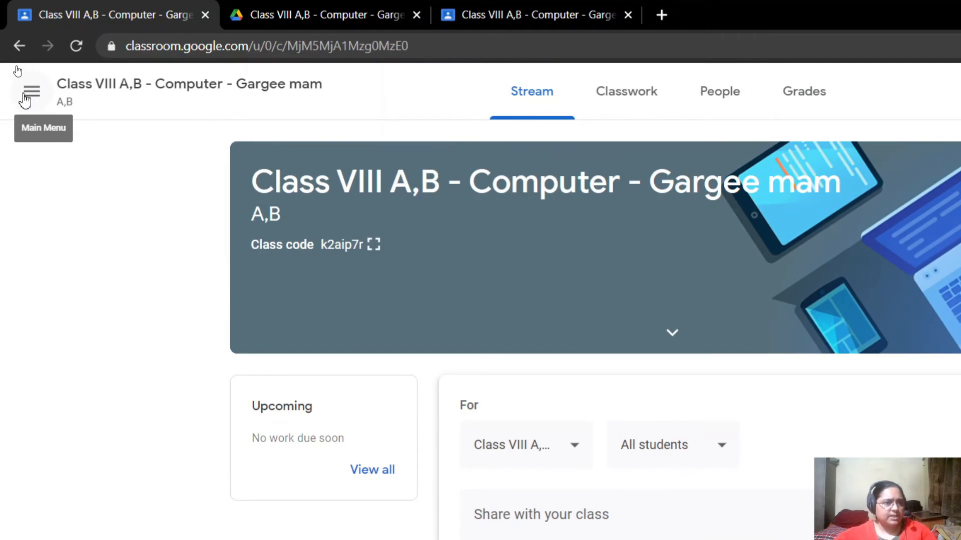
click(32, 96)
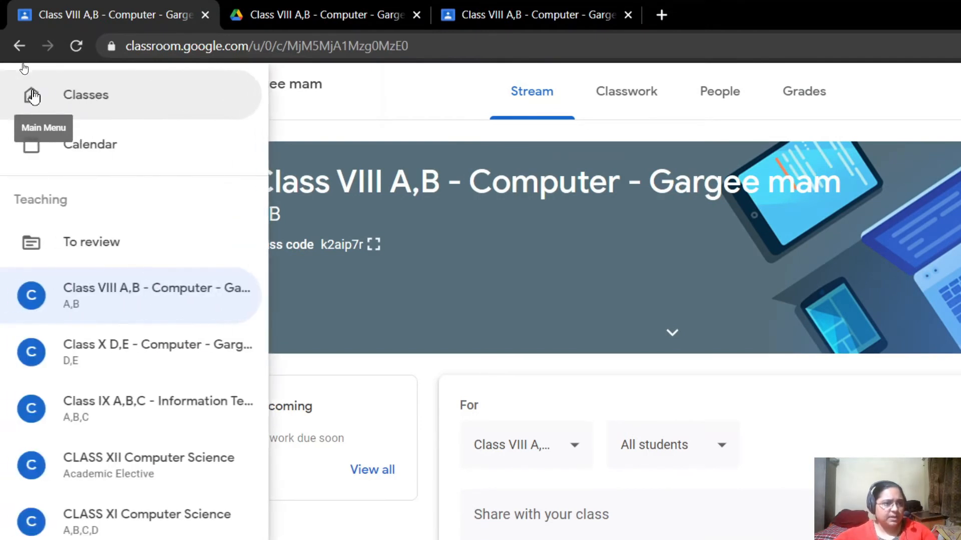
click(98, 102)
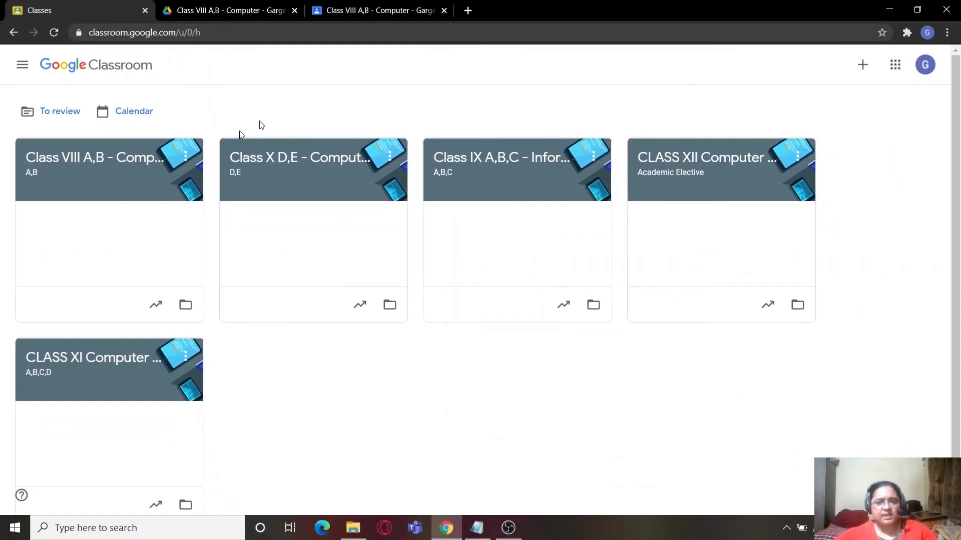
click(95, 358)
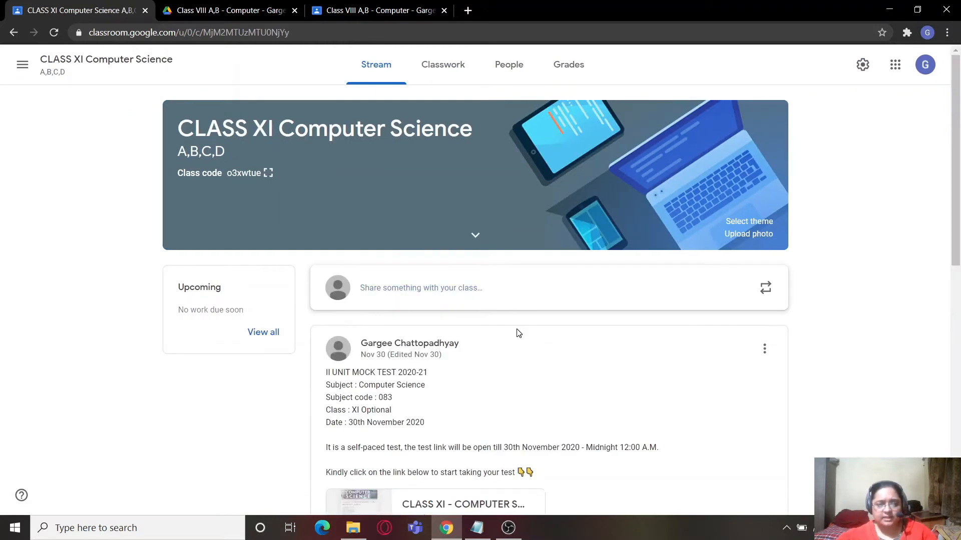
- Start an announcement in the CLASS XI Computer Science stream and look through its list of student recipients
click(398, 293)
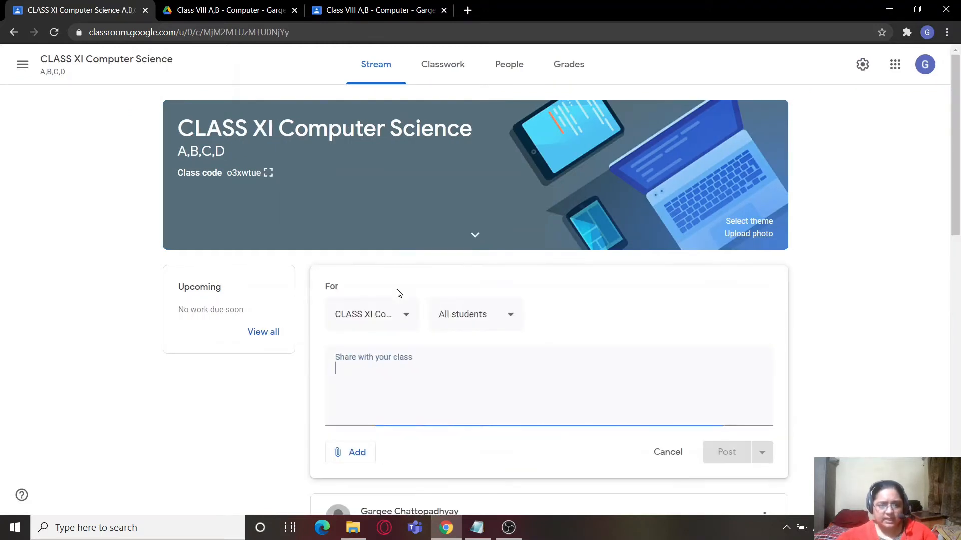
click(506, 316)
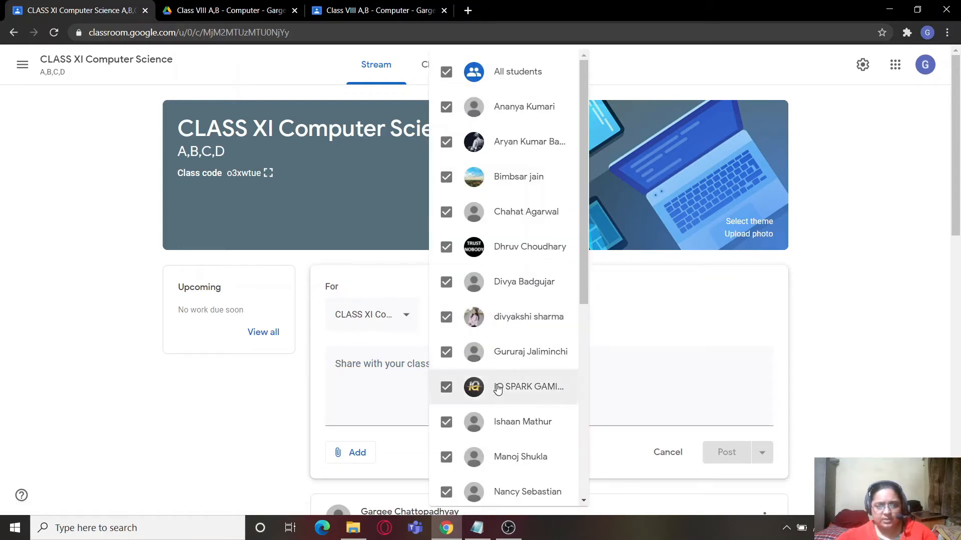
scroll(503, 423, down, 7)
scroll(508, 426, up, 7)
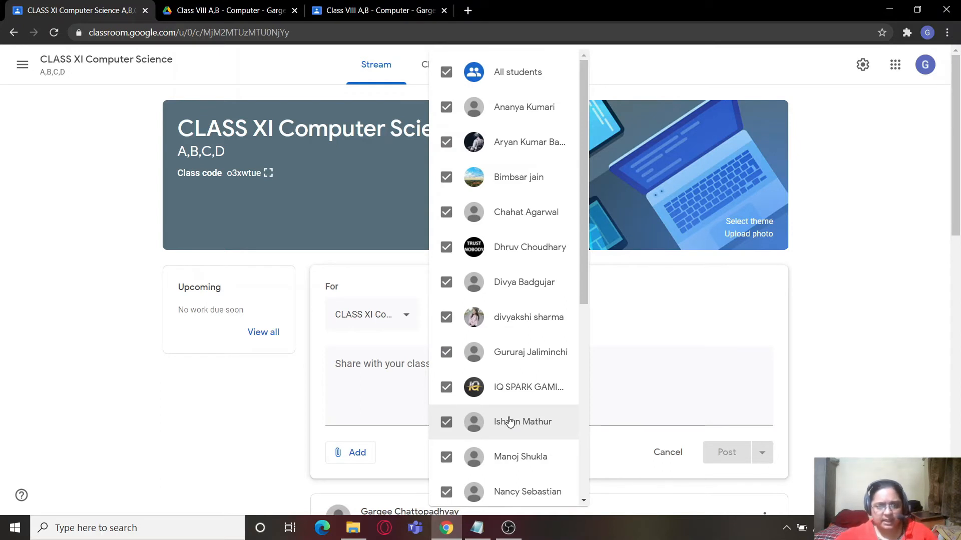
- Deselect all students and choose only the third, fifth and eighth listed students as announcement recipients
click(447, 73)
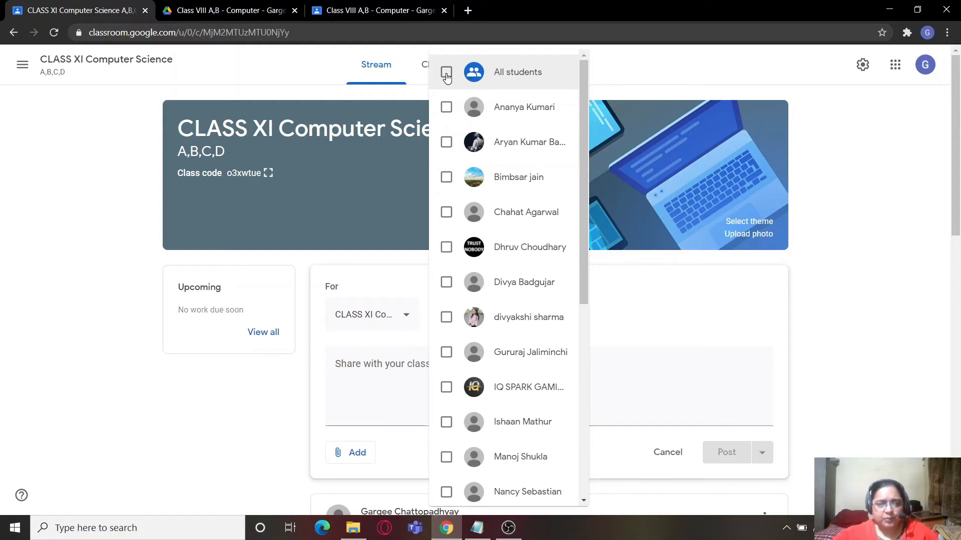
click(446, 177)
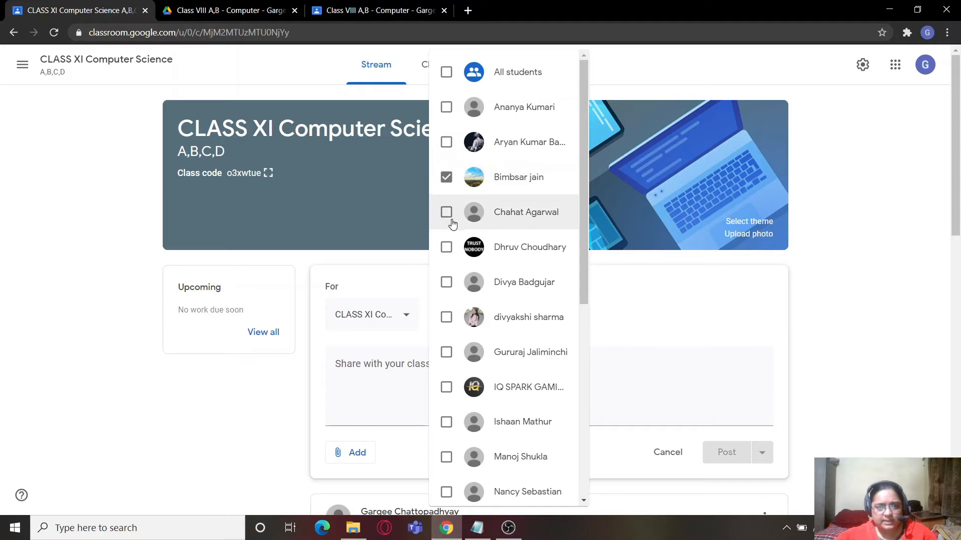
click(446, 247)
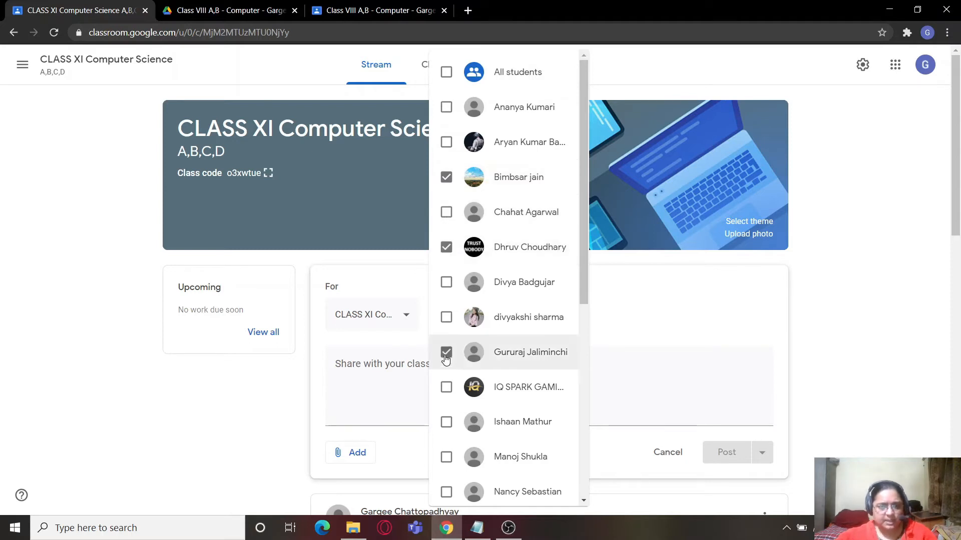
click(655, 370)
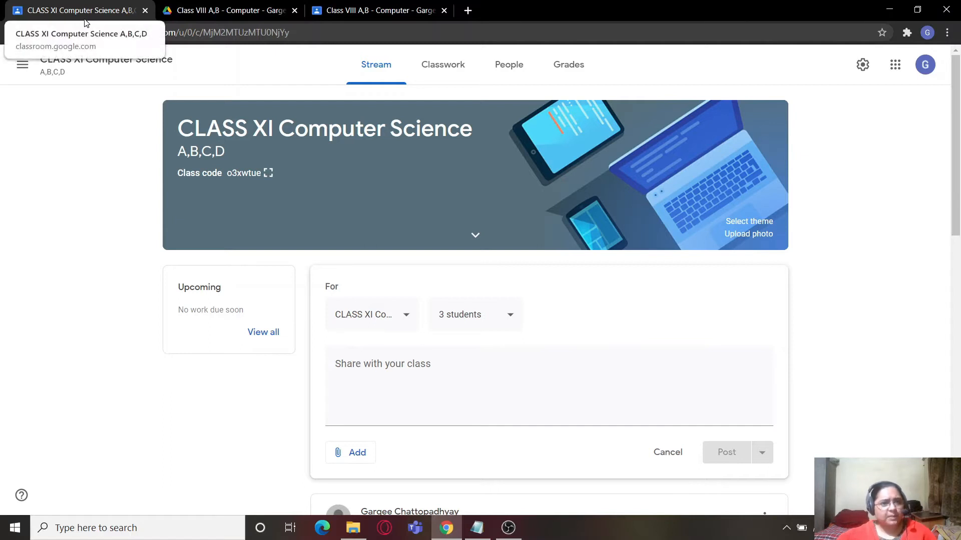
- Leave the unposted announcement, return to the classes overview and open the Class VIII A,B Computer class
click(17, 64)
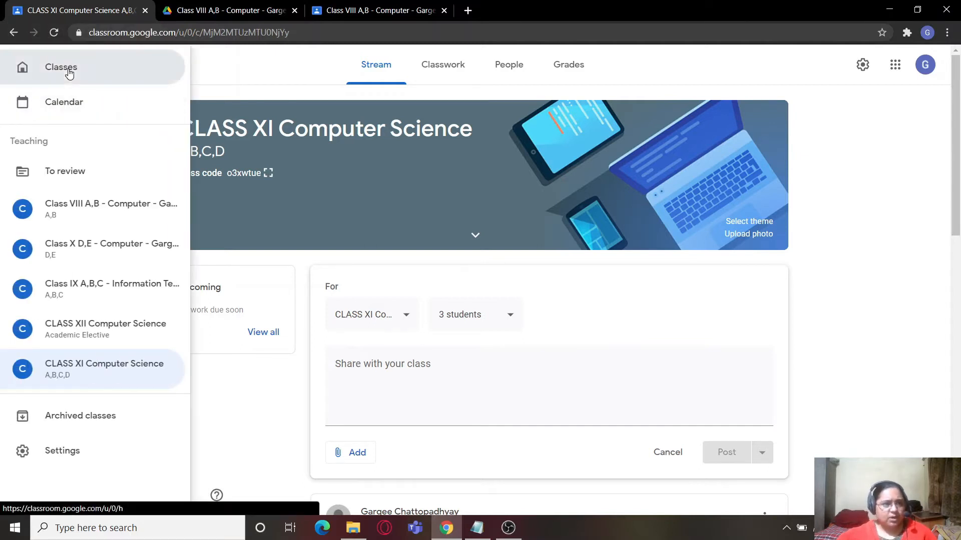
click(69, 71)
click(531, 312)
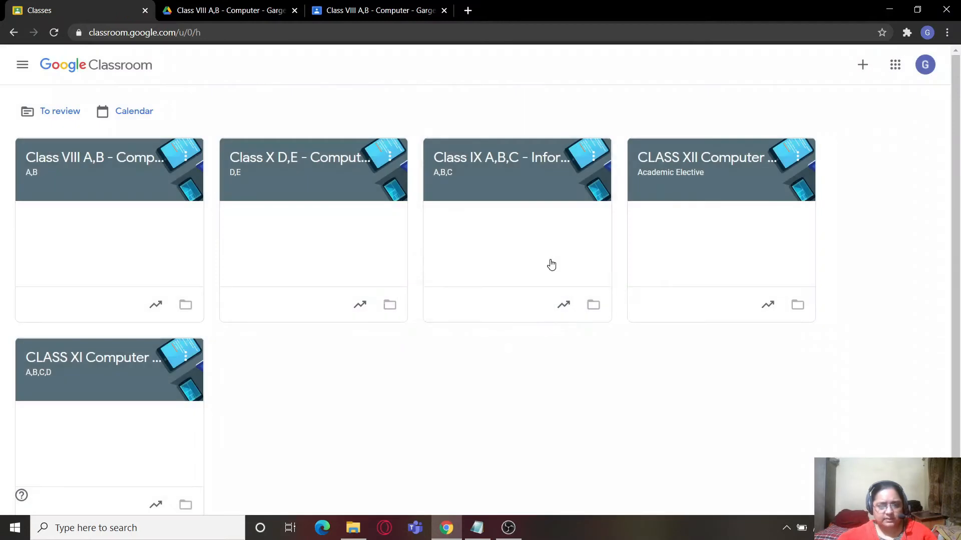
click(103, 160)
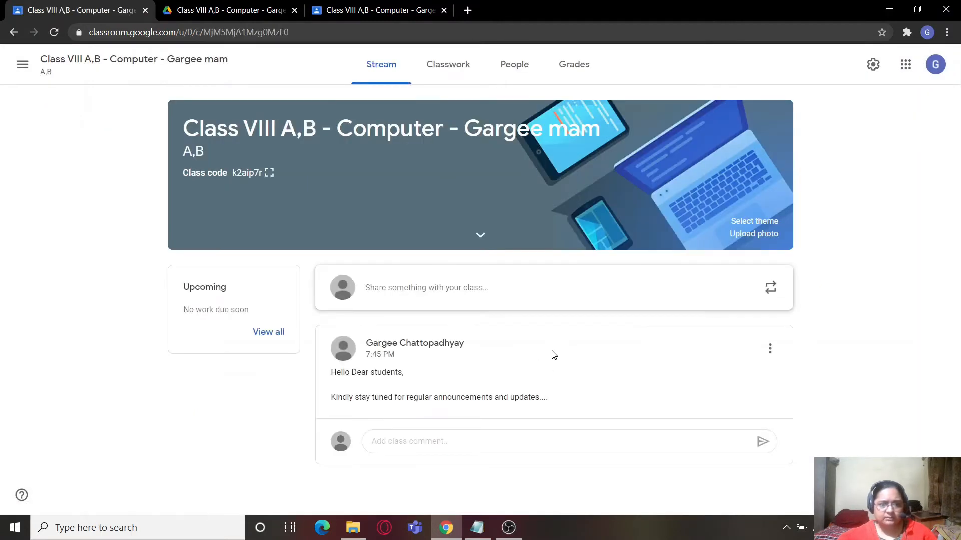
- Write a stream announcement for all students reading "Dear students, kindly click on the link below to start taking your test."
click(410, 289)
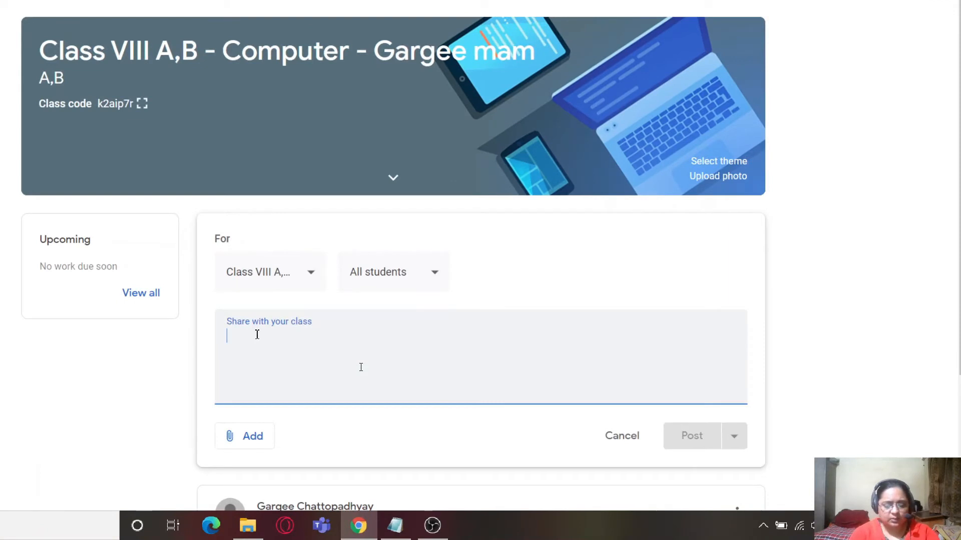
text(De)
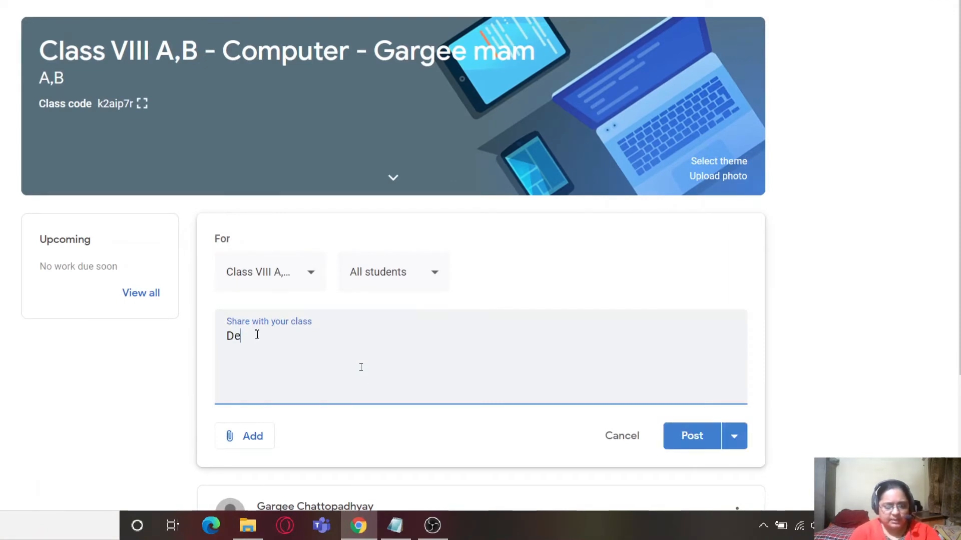
text(ar students, kindly click on the link below to)
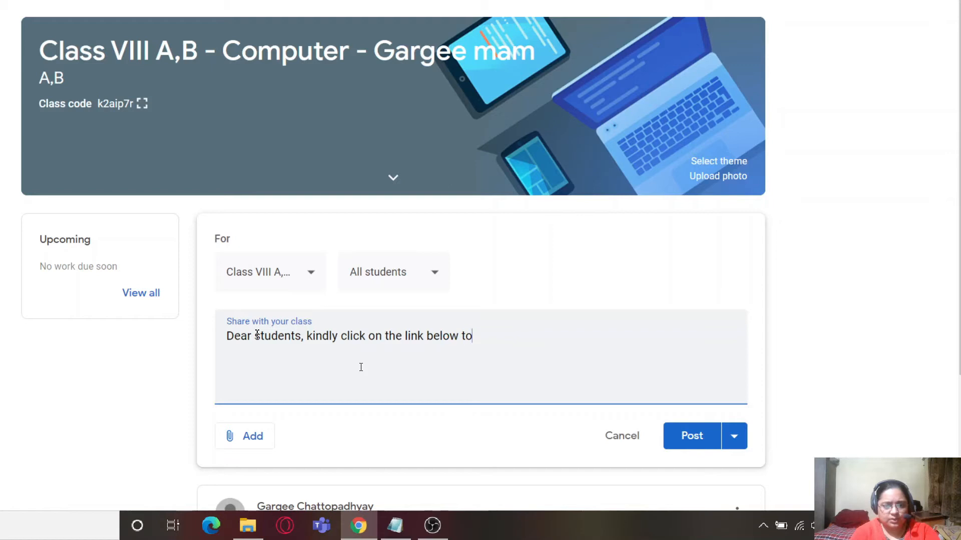
text( start taking y)
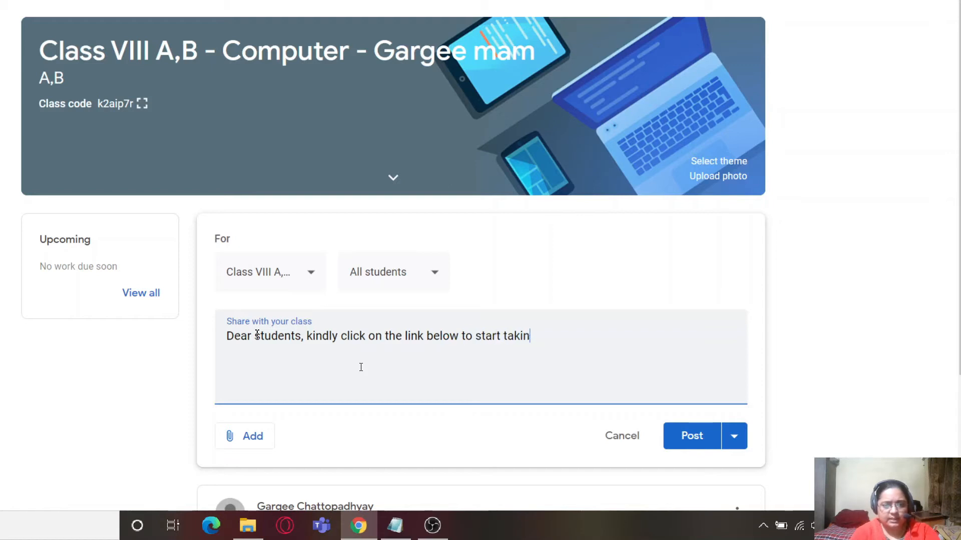
text(our test.)
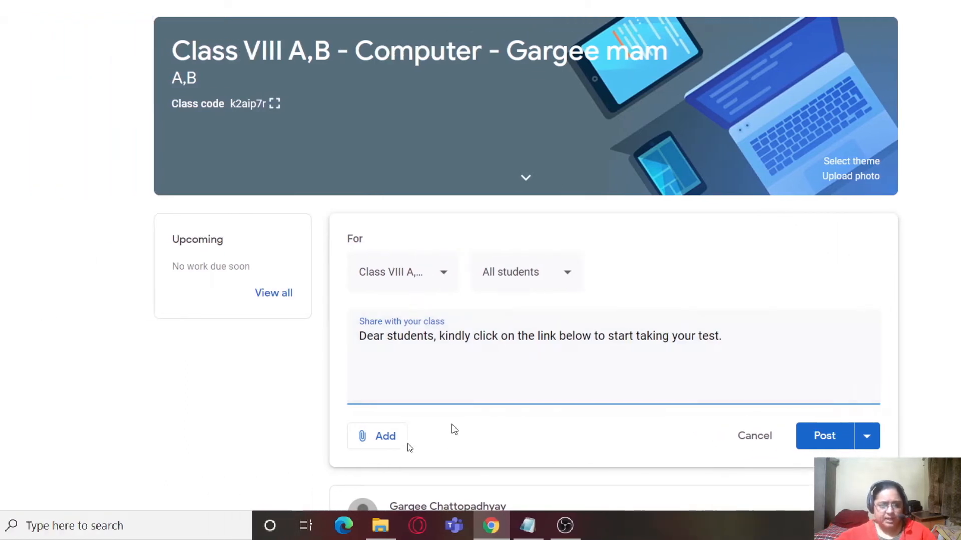
- Attach the form "CLASS XI - COMPUTER SCIENCE - II UNIT TEST - 2020-21" from the Class VIII A,B folder in Drive's Classroom folder
click(419, 444)
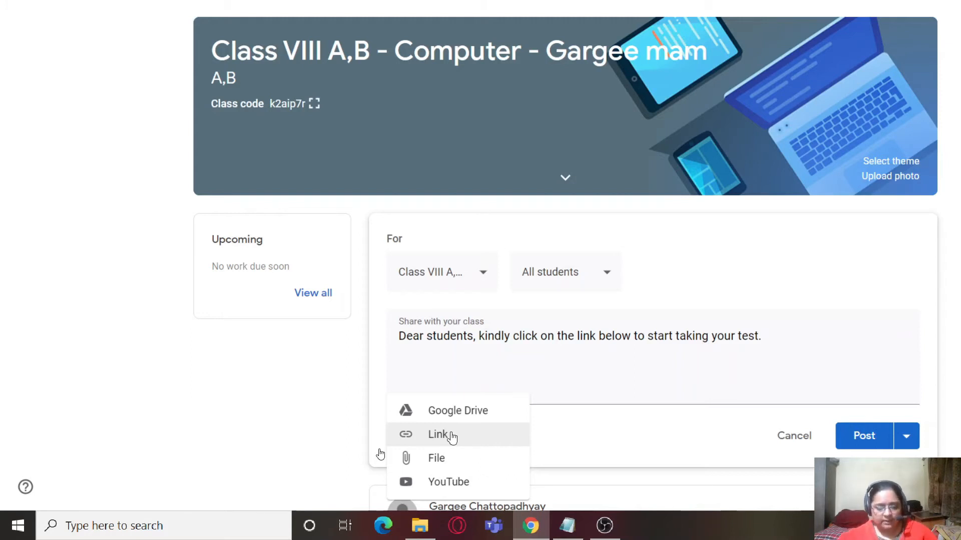
click(480, 458)
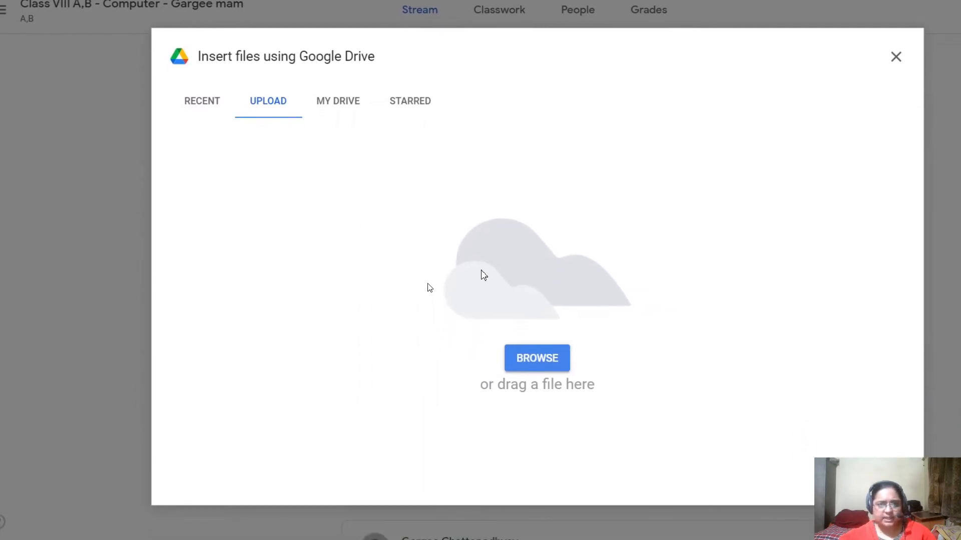
click(334, 102)
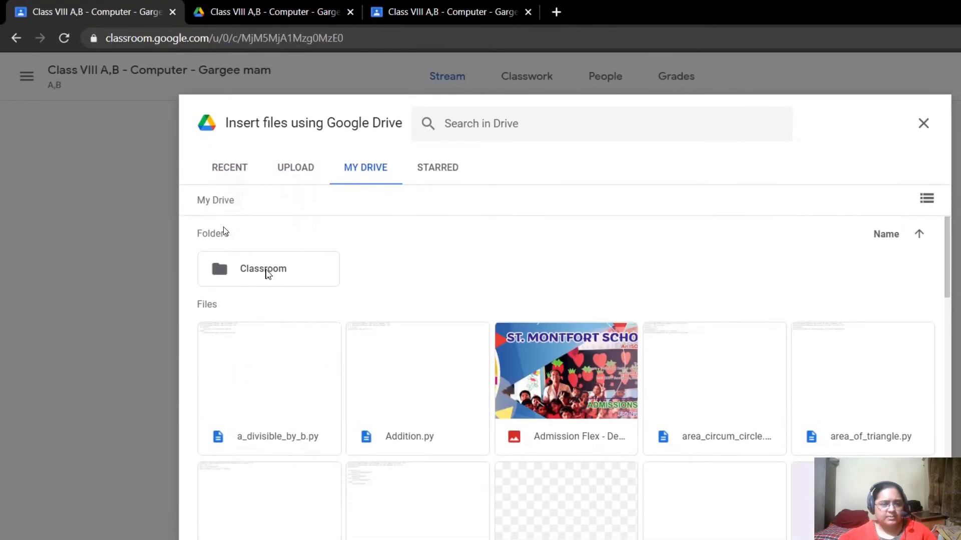
click(141, 216)
double_click(266, 273)
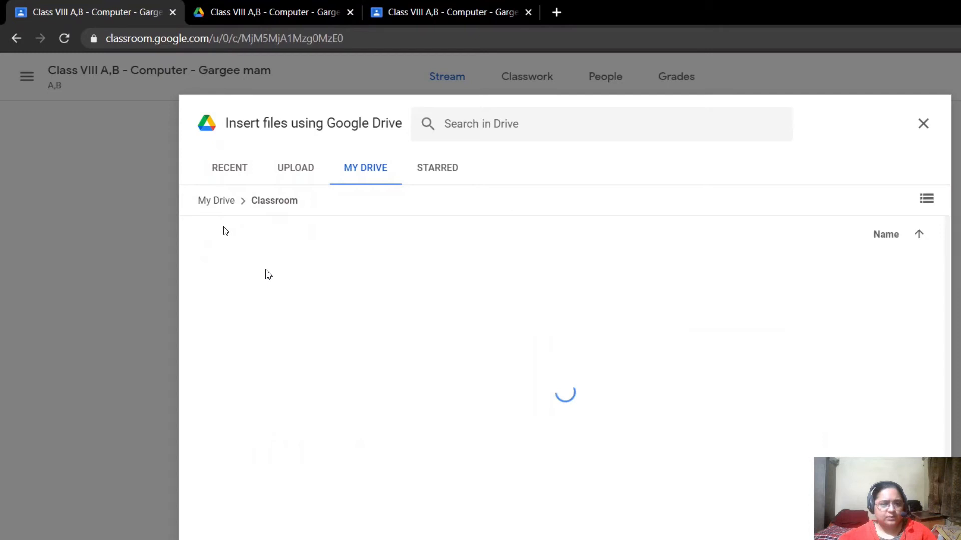
double_click(264, 273)
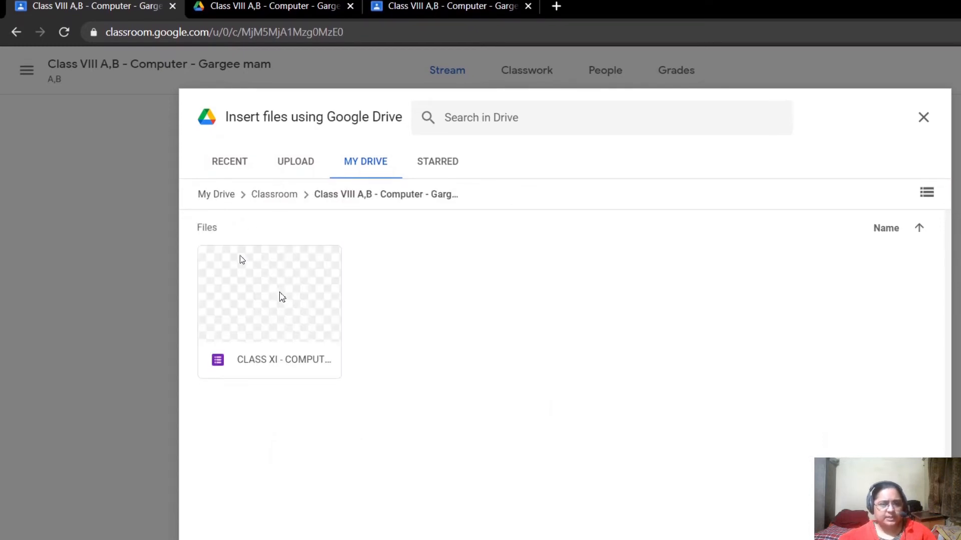
click(236, 260)
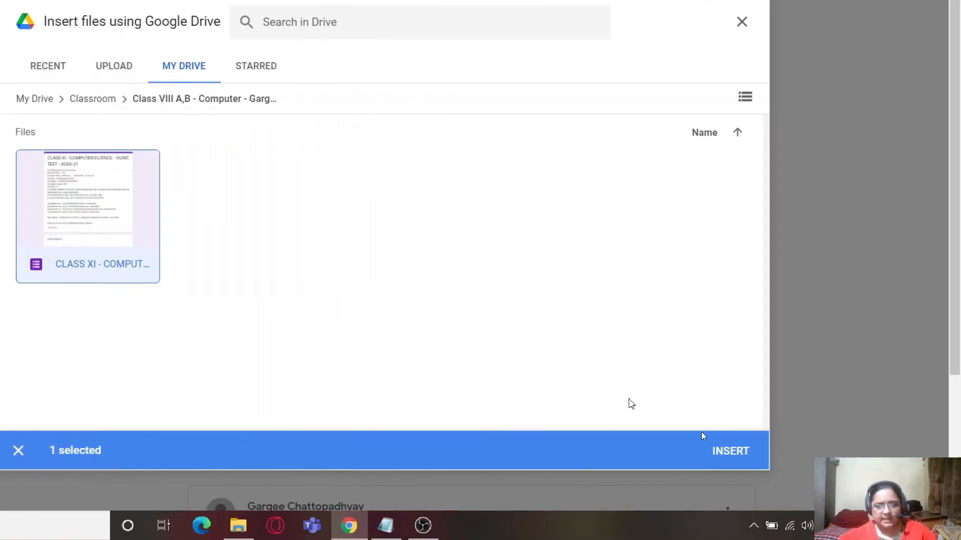
click(732, 452)
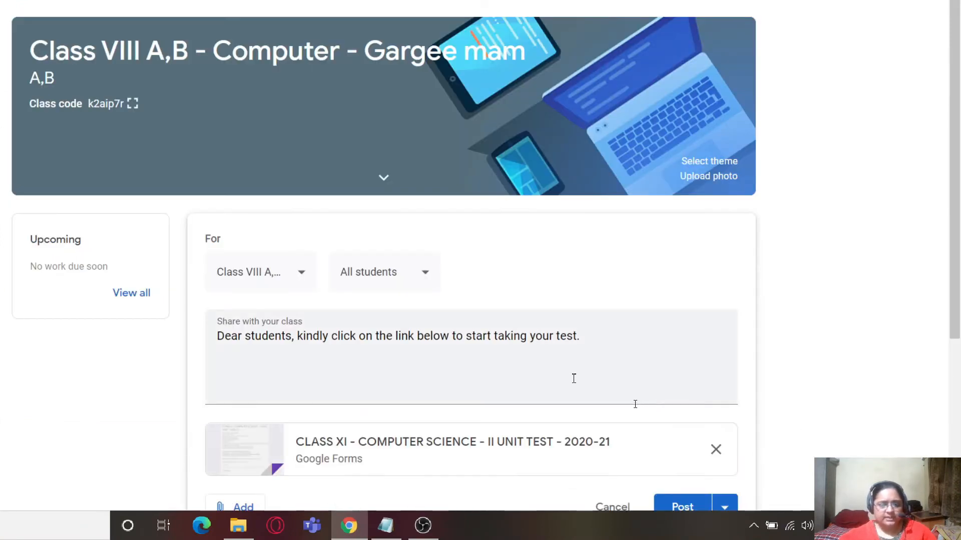
- Post the announcement and reload the student account's Class VIII A,B stream to check it
scroll(574, 378, down, 3)
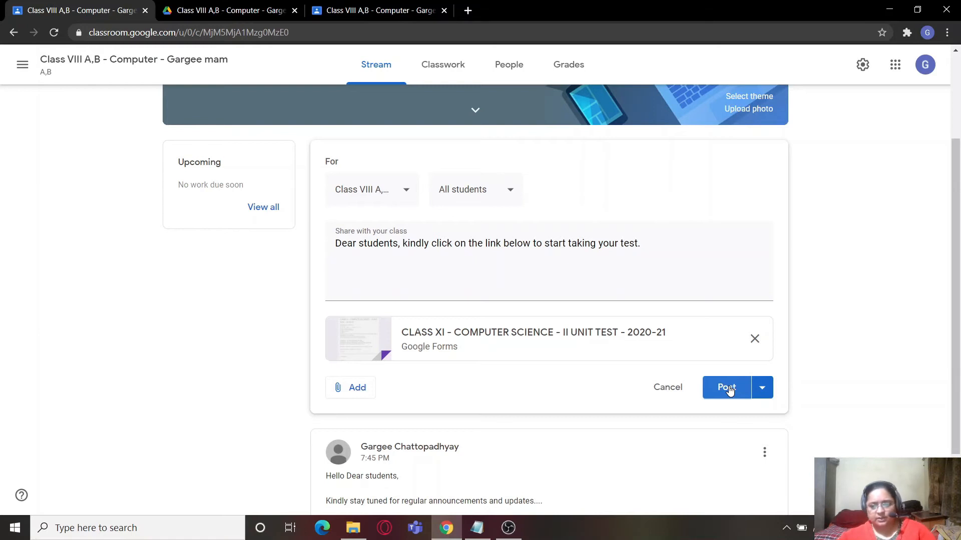
click(728, 388)
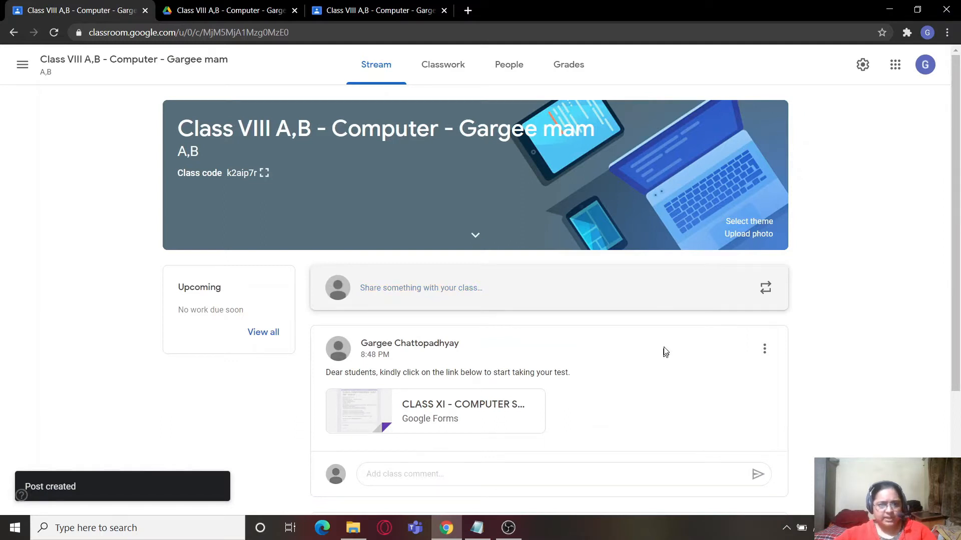
click(359, 13)
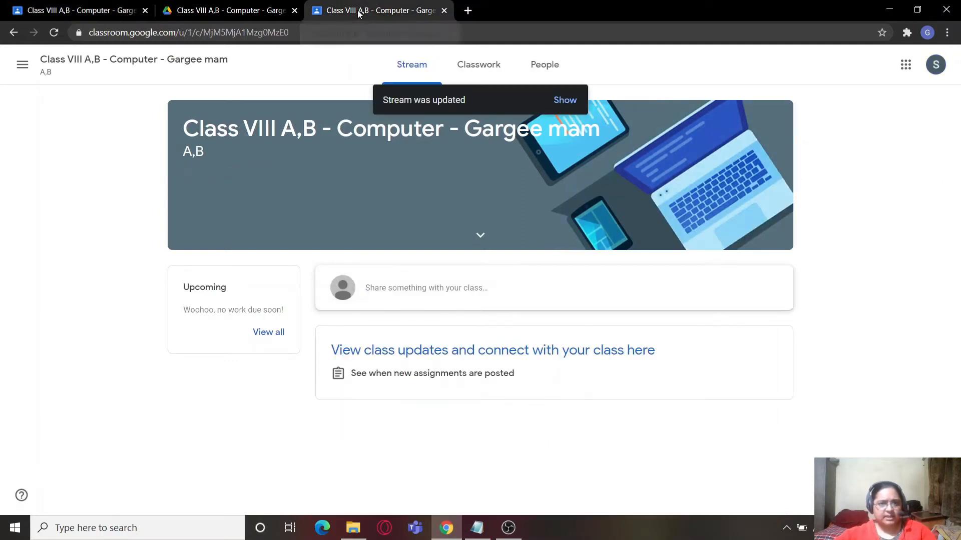
click(54, 32)
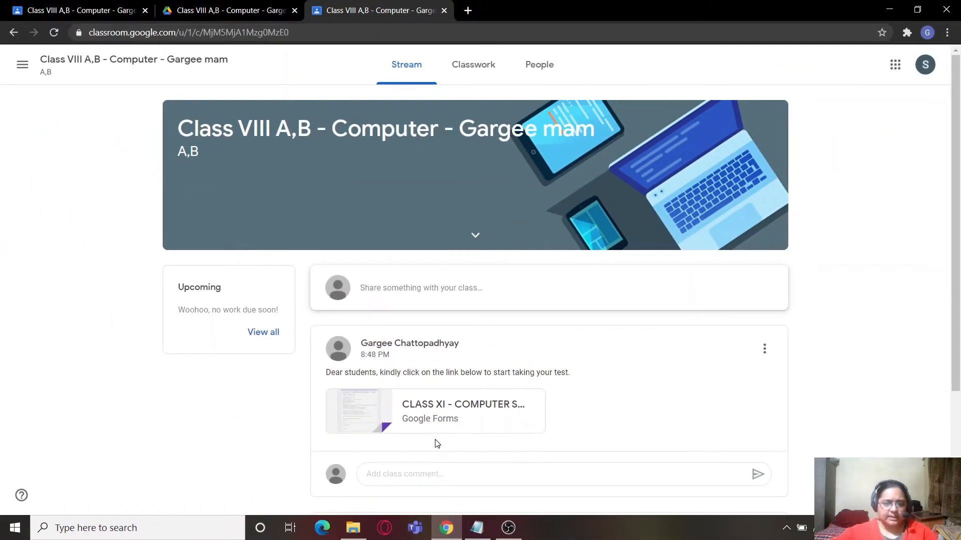
- Open the attached test form as the student, examine its identification fields and questions through to the end, and close it
click(478, 405)
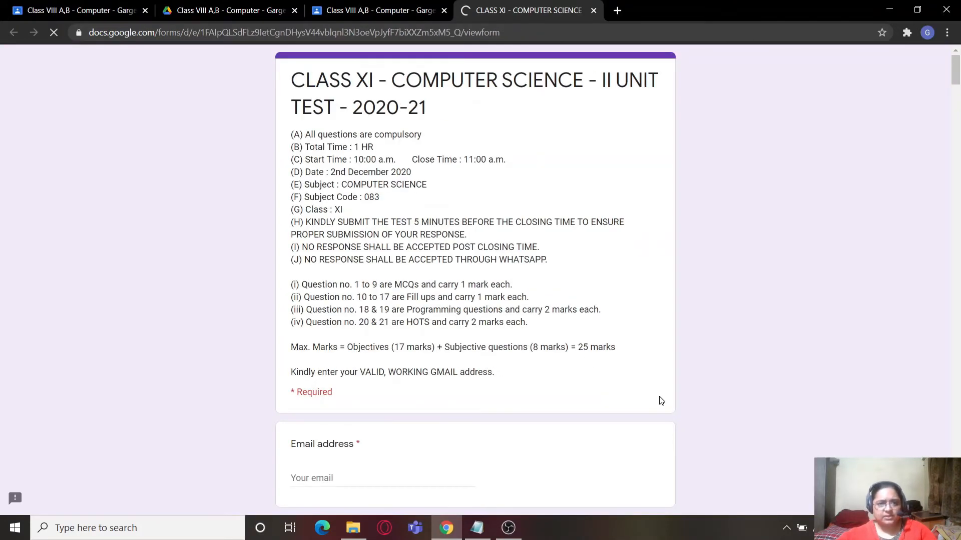
scroll(525, 399, down, 7)
double_click(335, 163)
double_click(362, 163)
double_click(344, 257)
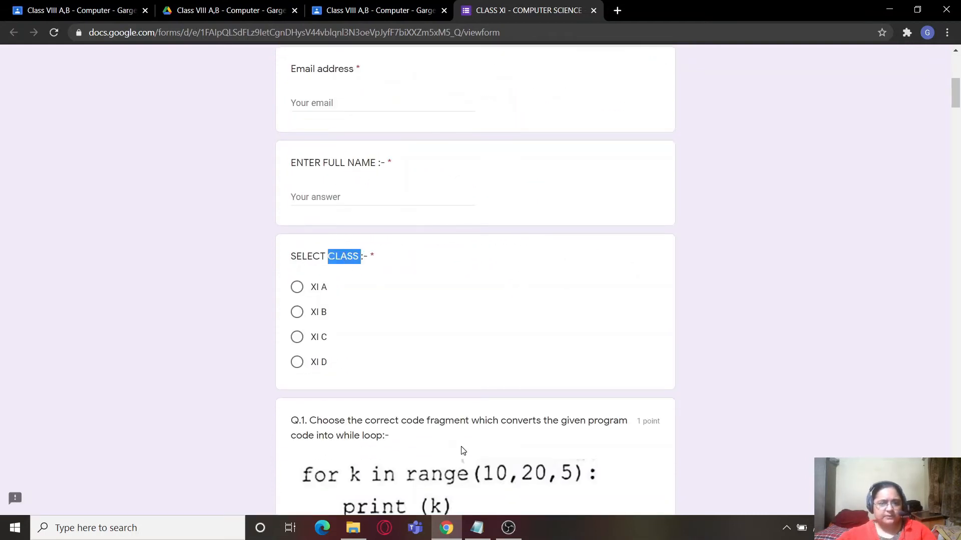
scroll(462, 450, down, 3)
click(442, 307)
double_click(440, 295)
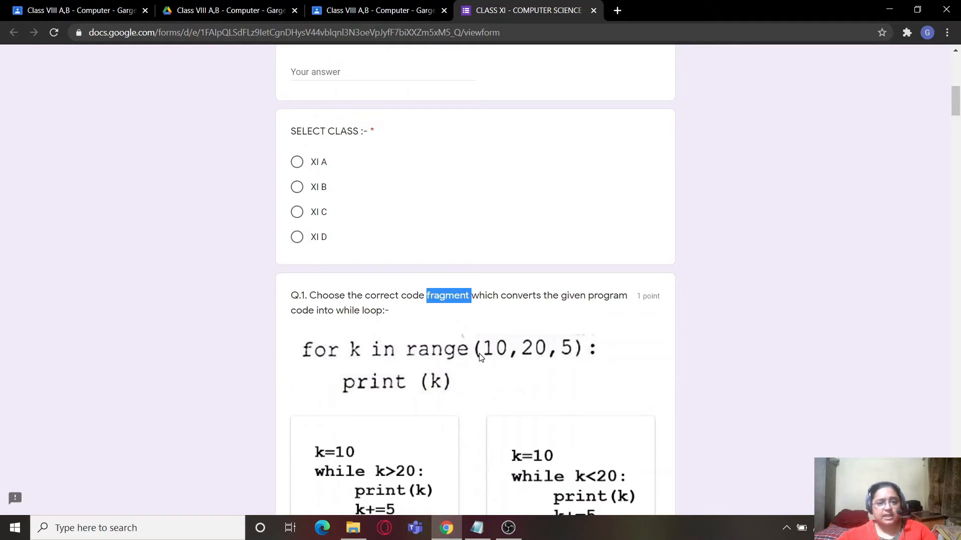
scroll(479, 358, up, 5)
scroll(505, 385, down, 5)
scroll(513, 386, down, 14)
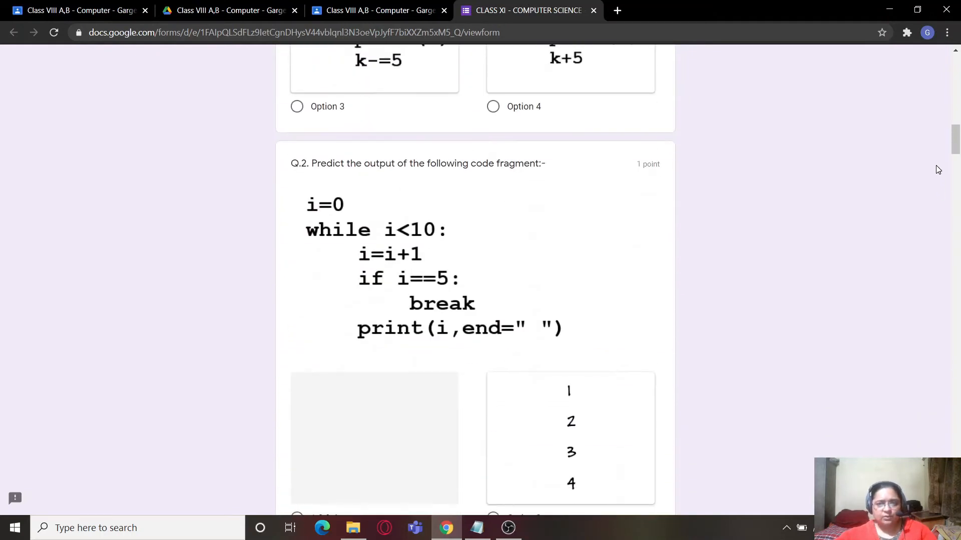
drag(955, 144, 955, 505)
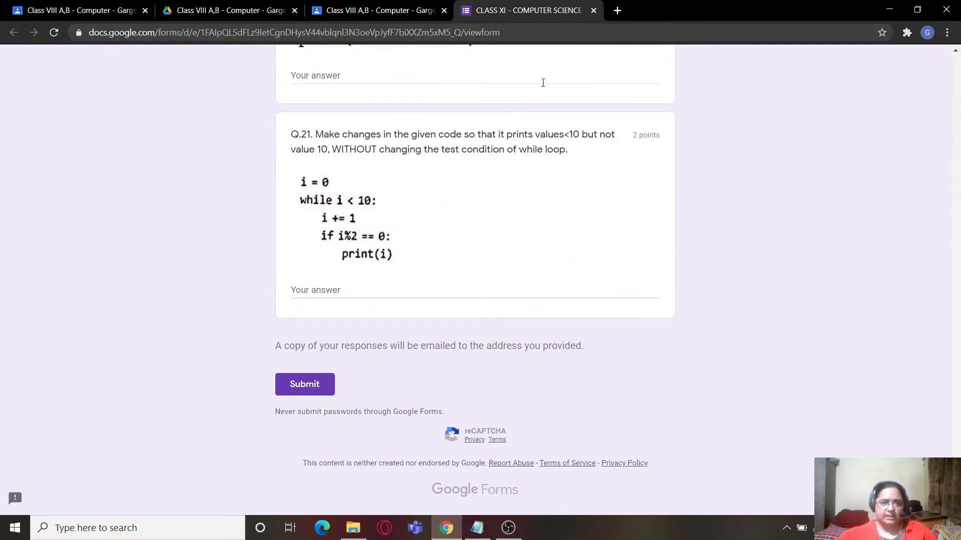
click(593, 10)
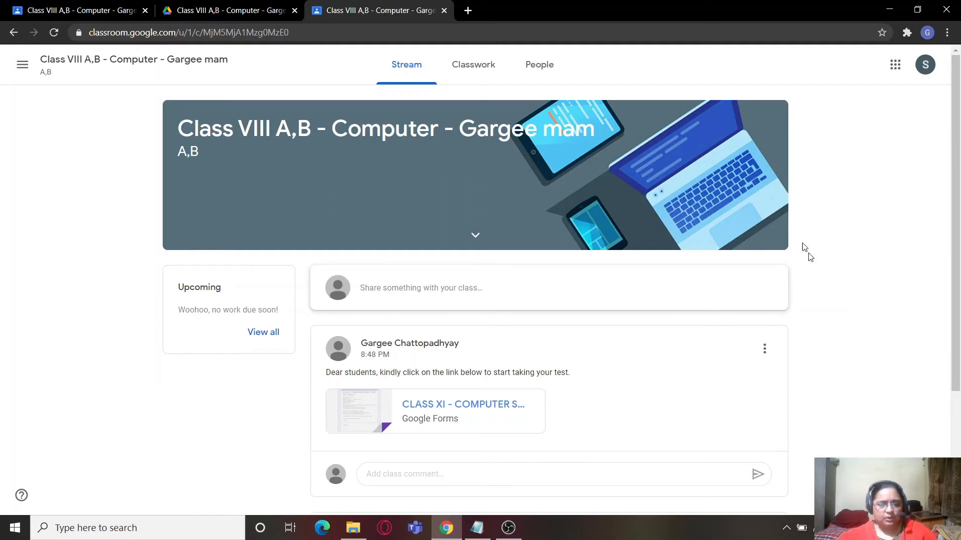
- Return to the teacher's Class VIII A,B page and start a new quiz assignment in its classwork
click(33, 15)
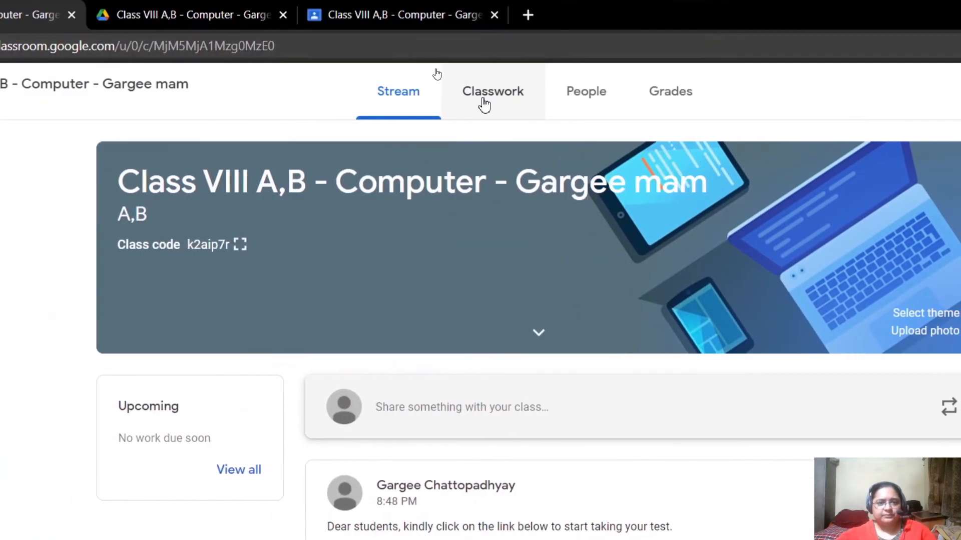
click(481, 101)
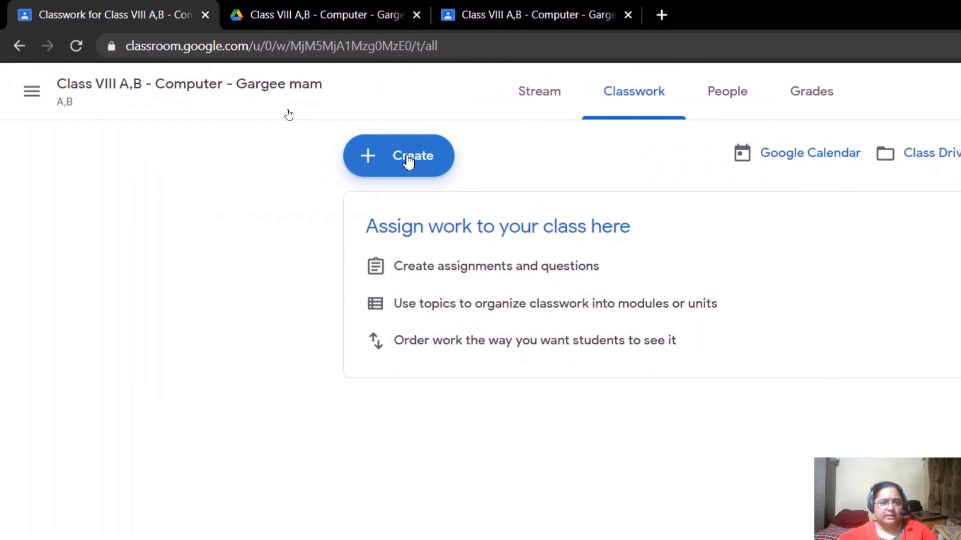
click(408, 161)
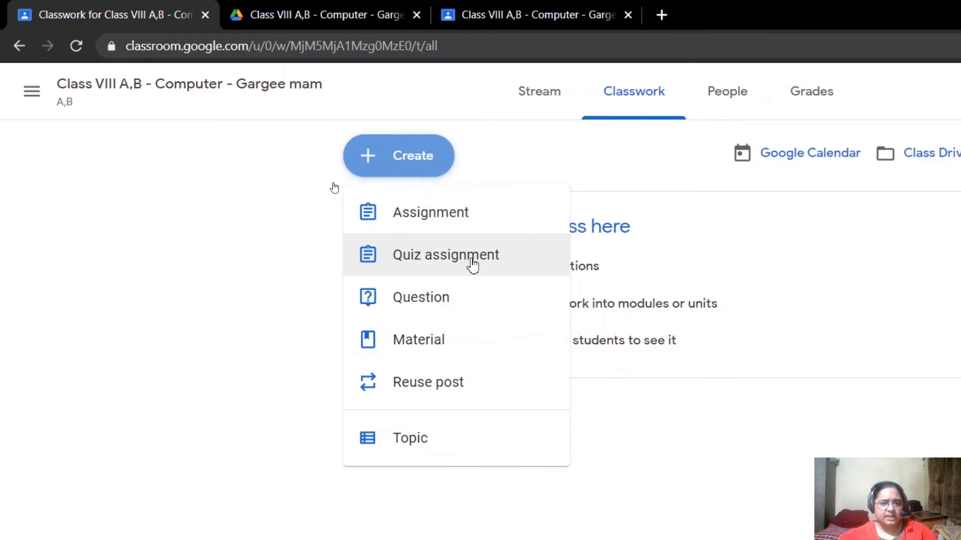
click(473, 265)
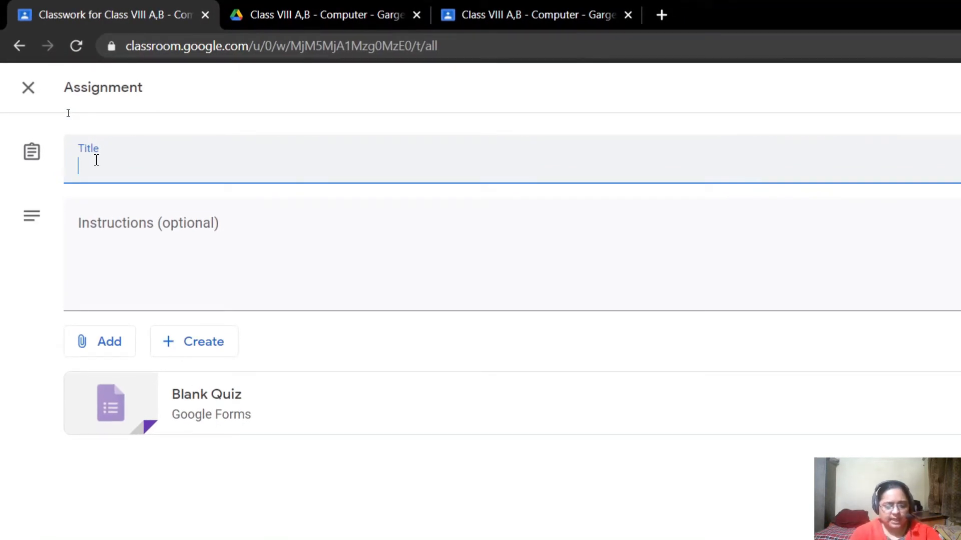
- Title the quiz assignment "Class VIII - Computer - Half-Yearly Exam 2020-21"
text(Class )
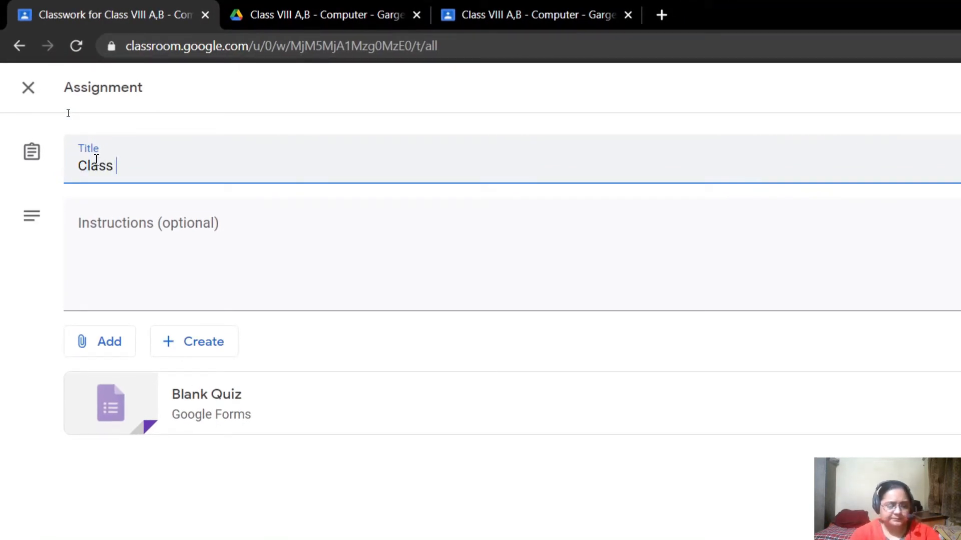
text(X)
key(BackSpace)
text(VIII =)
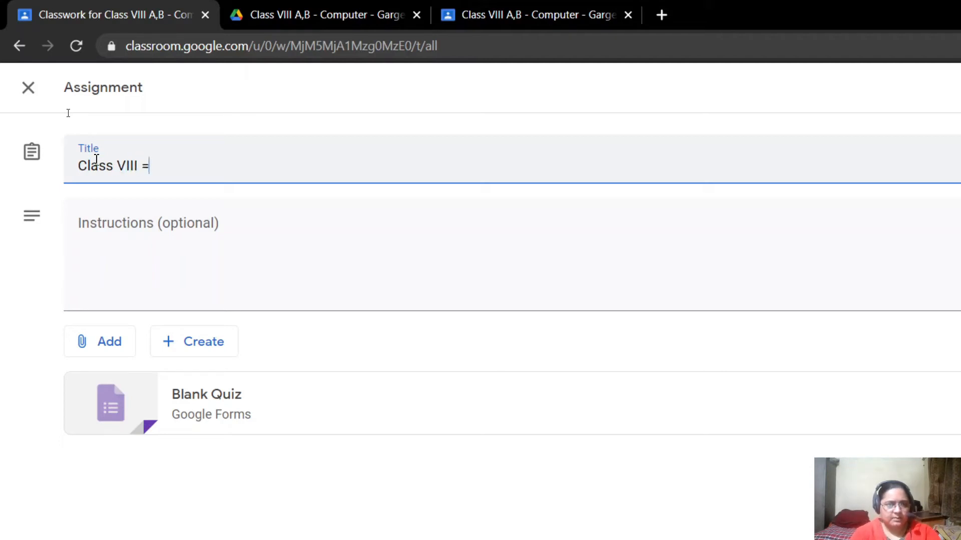
key(BackSpace)
text(- Computer )
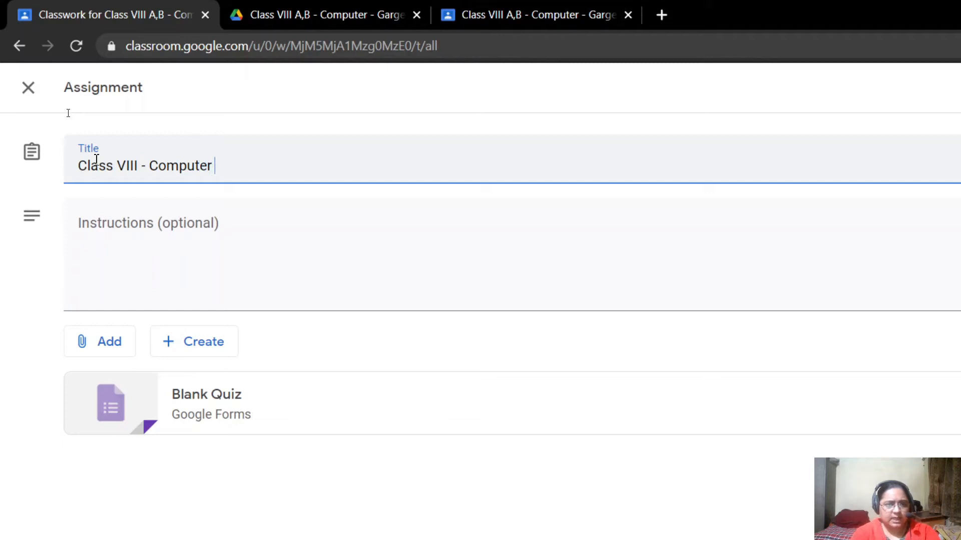
text(- Half-Yearly Exam 2020-21)
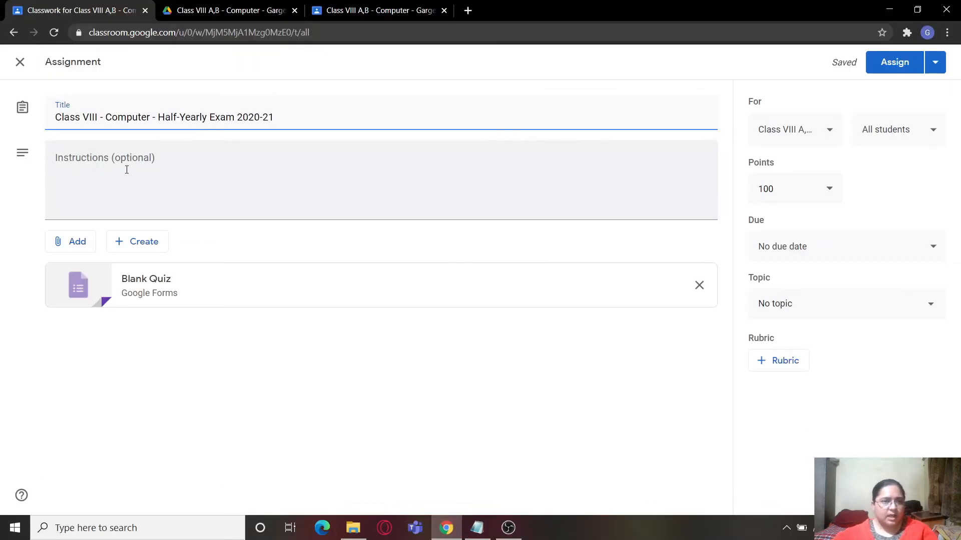
- Write the assignment instructions "Kindly read the instructions carefully before taking the test." and, after a blank line, "Click on the link below to start the test."
click(127, 170)
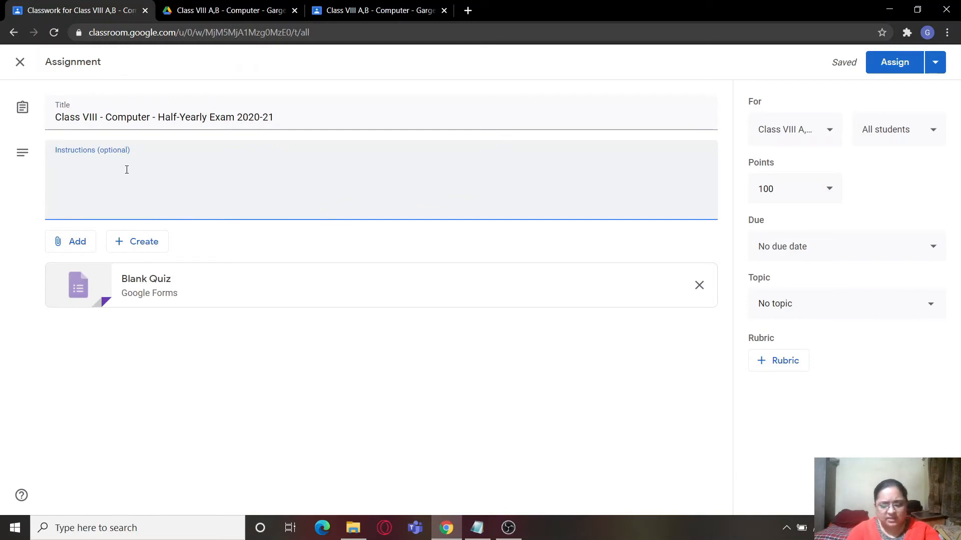
text(Ki)
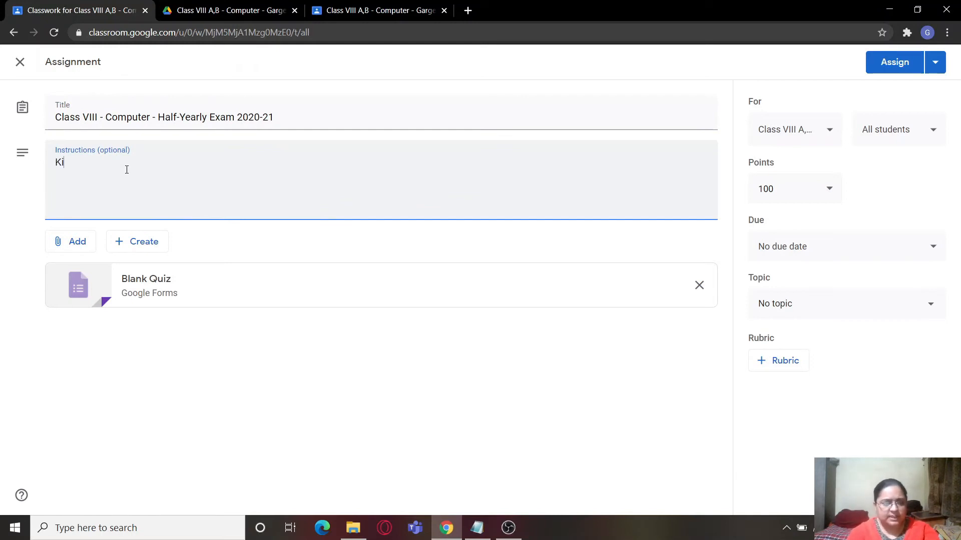
text(ndly read the ins)
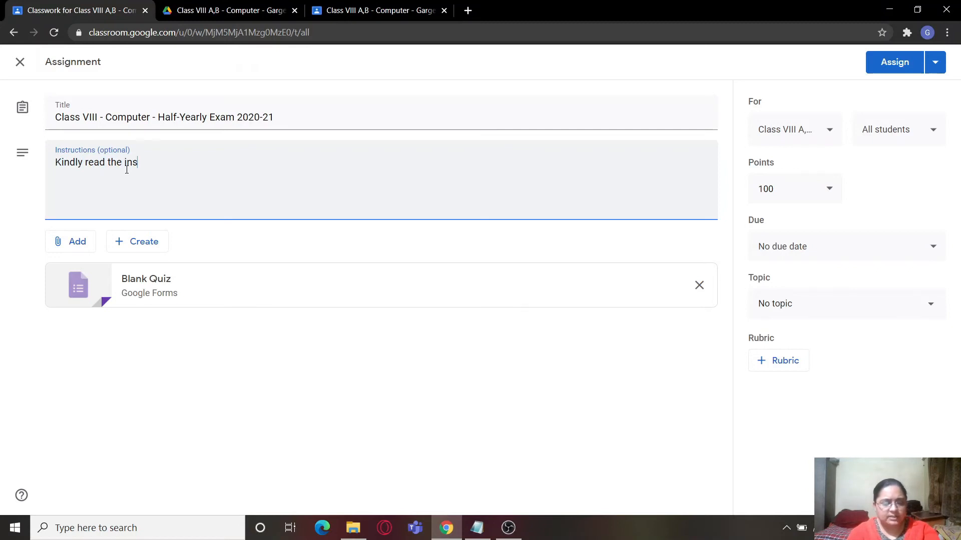
text(tructions car)
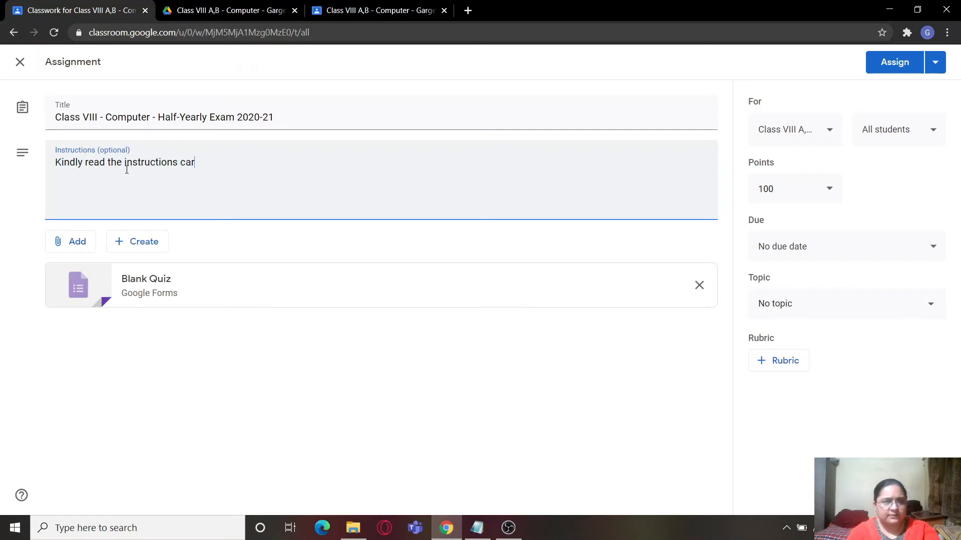
text(efully bef)
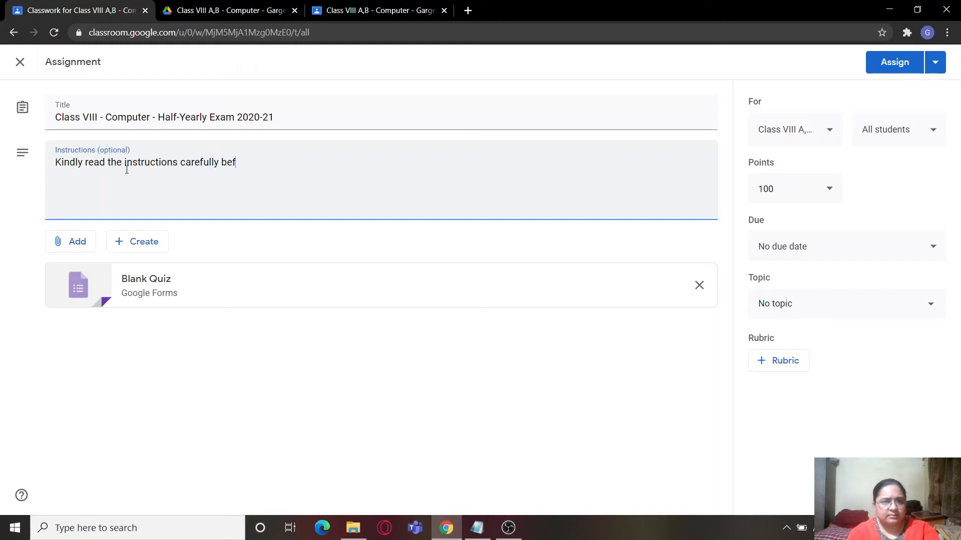
text(ore taking the test.)
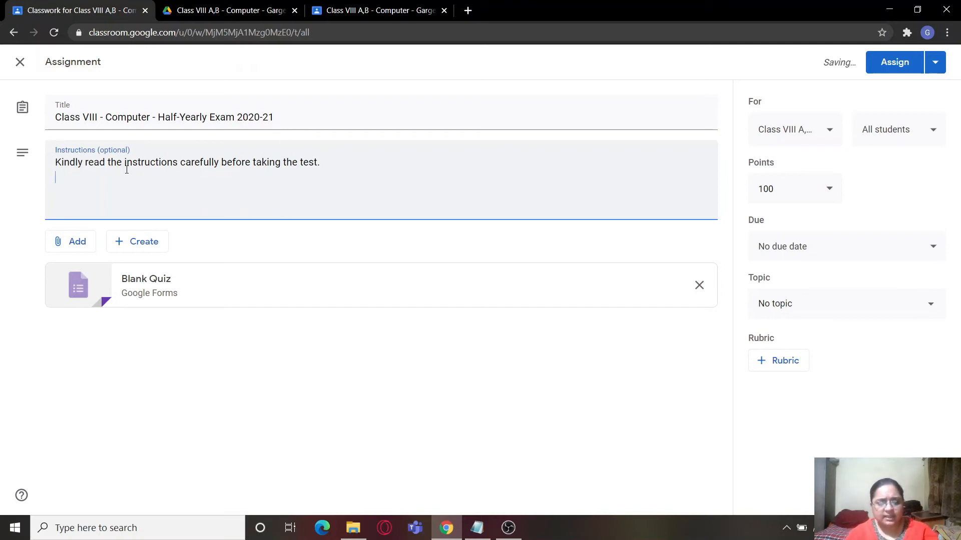
key(Return)
key(Return)
text(Click)
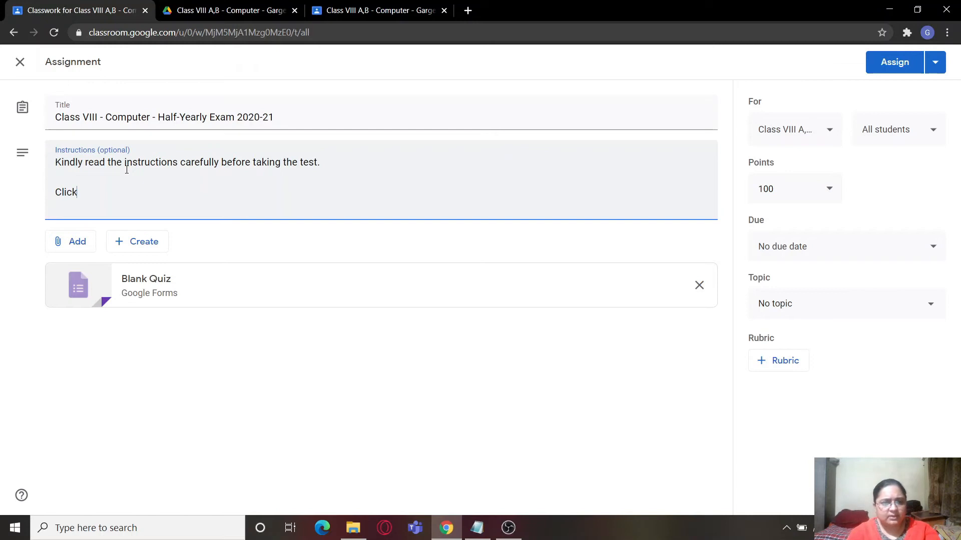
text( on the link)
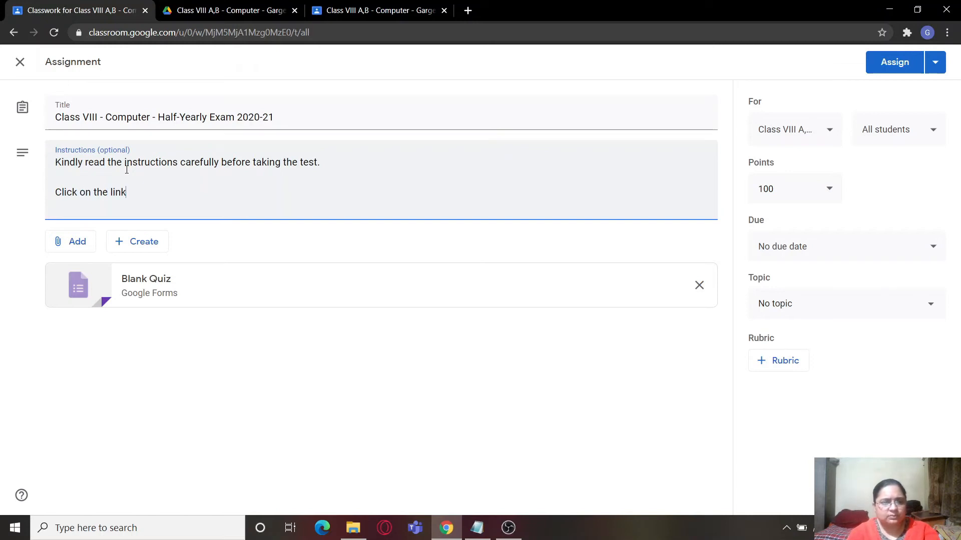
text( below to start t)
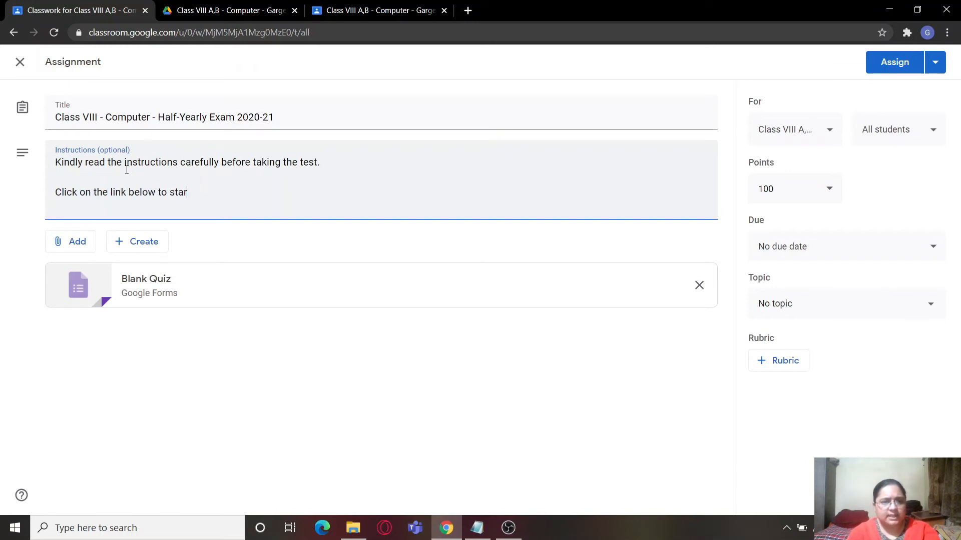
text(test.)
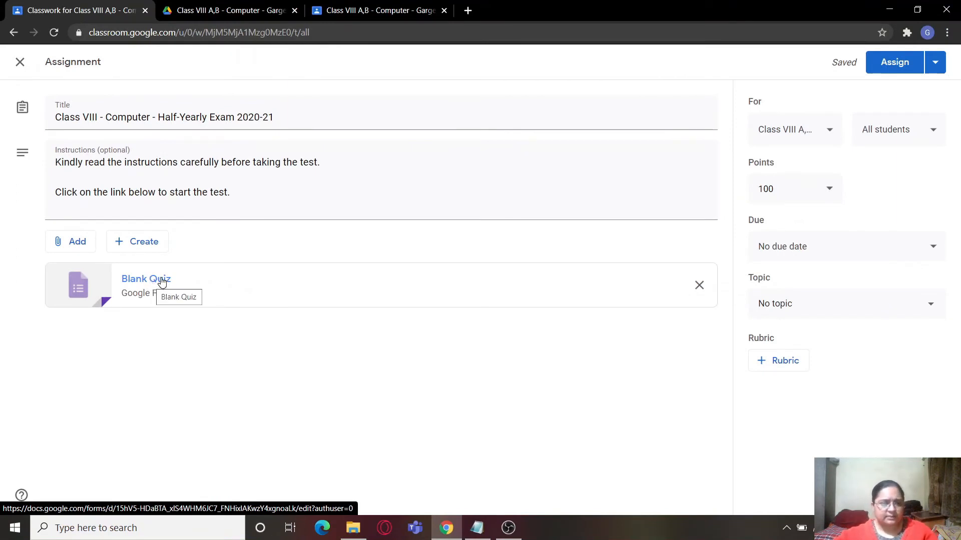
- Open the attached Blank Quiz form for editing and rename its file "Class VIII - Unit Test"
click(159, 282)
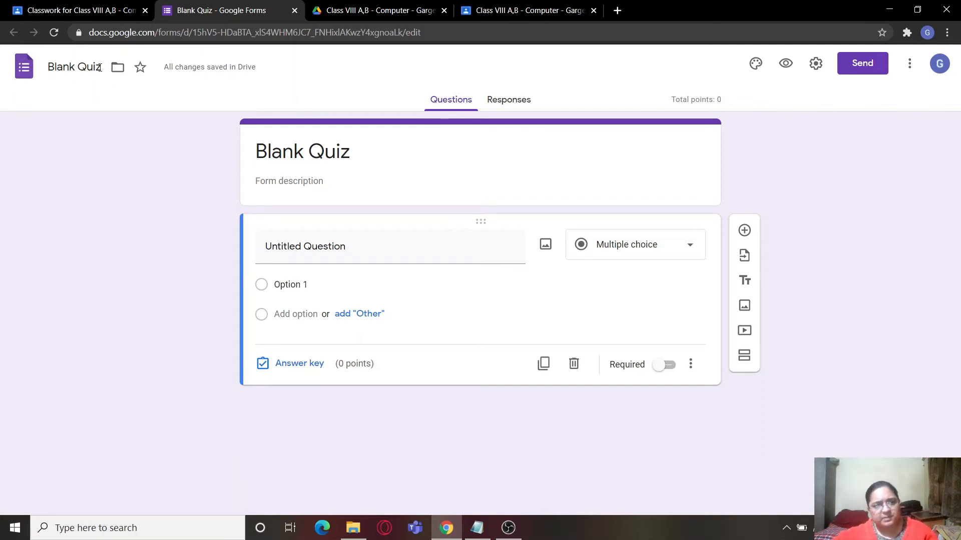
click(100, 68)
drag(100, 68, 1, 71)
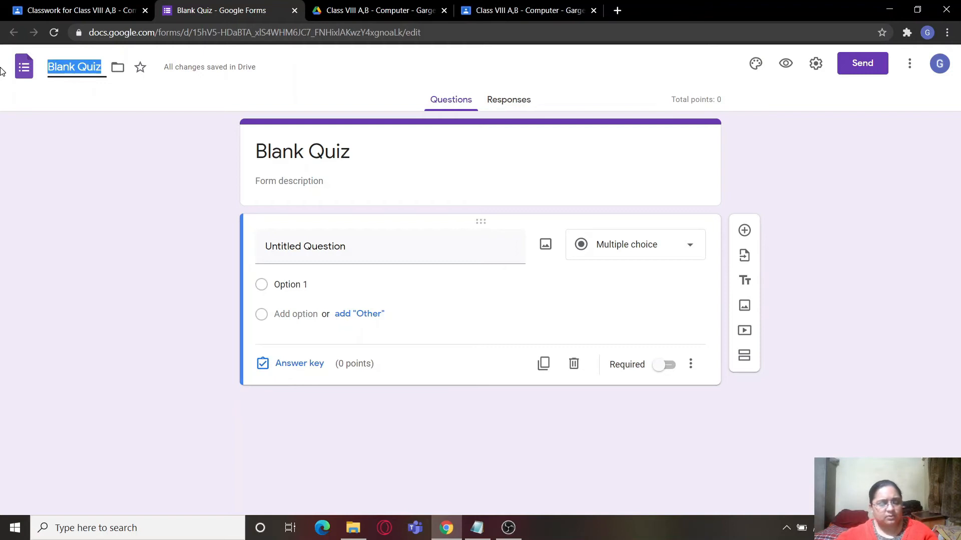
text(C)
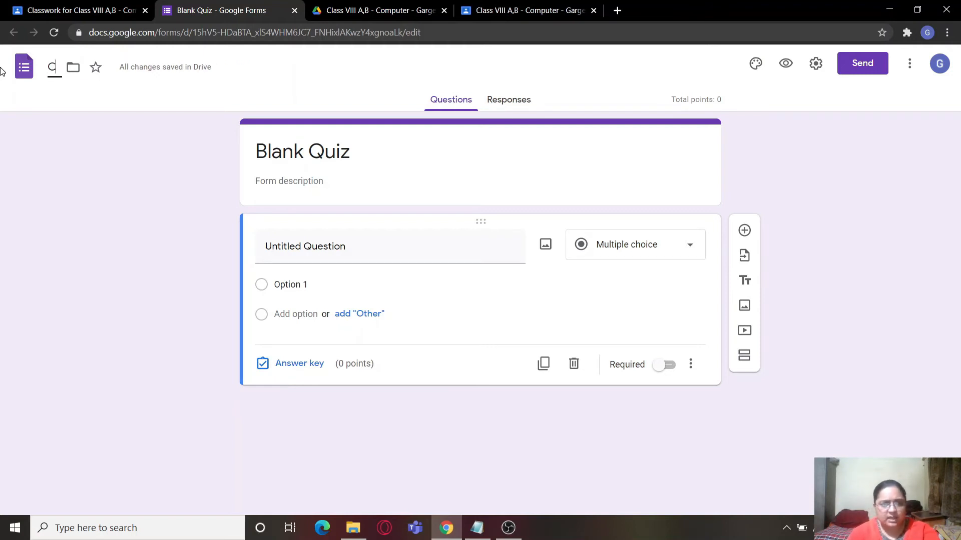
text(lass V)
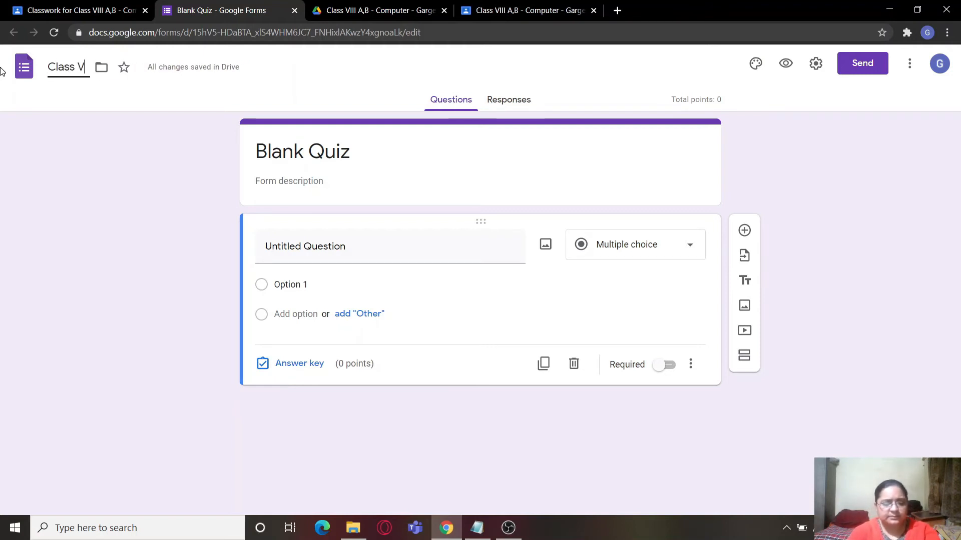
text(III -)
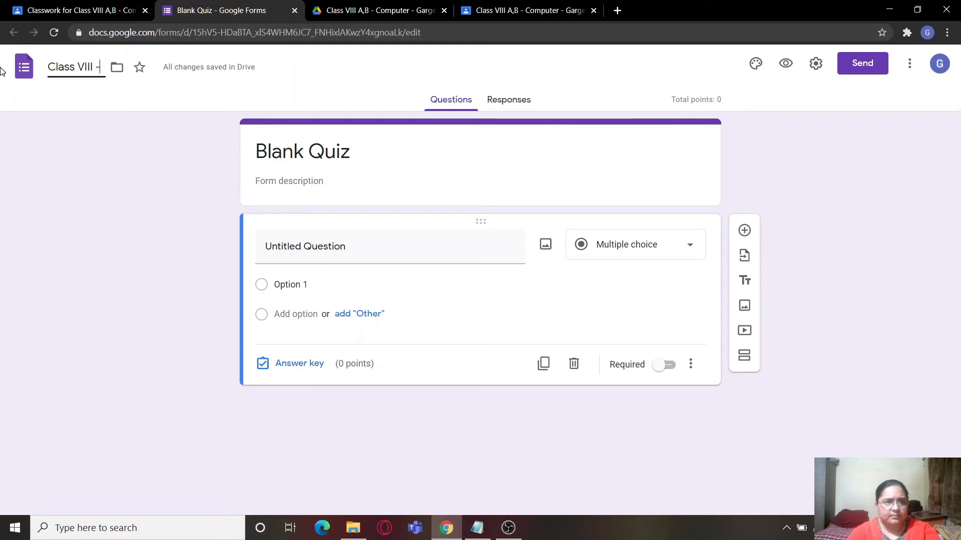
text( Unit TEst)
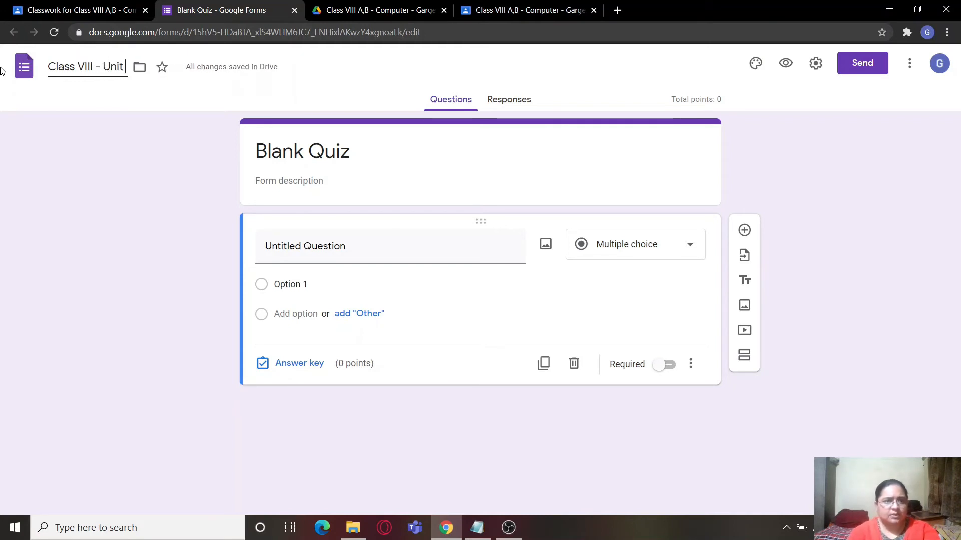
key(BackSpace)
key(BackSpace)
key(BackSpace)
text(est)
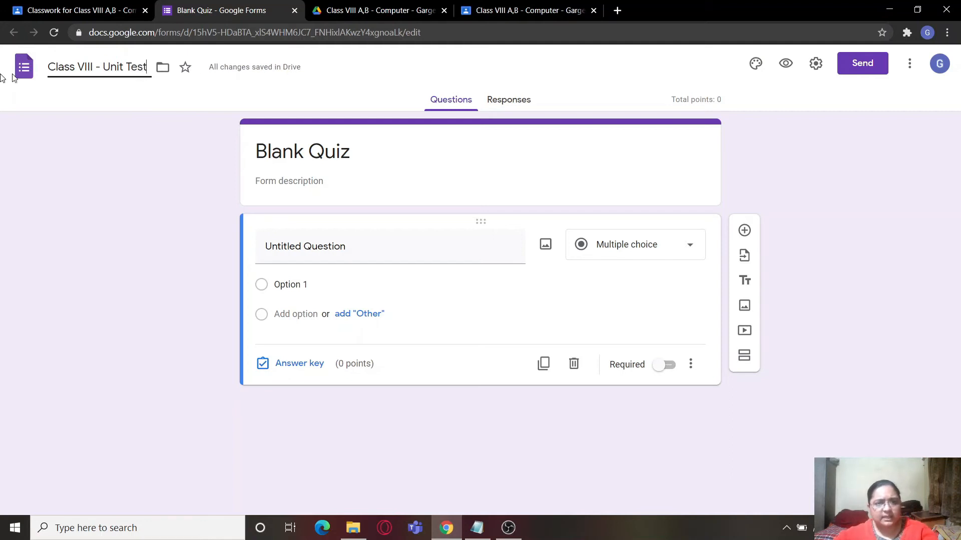
click(218, 206)
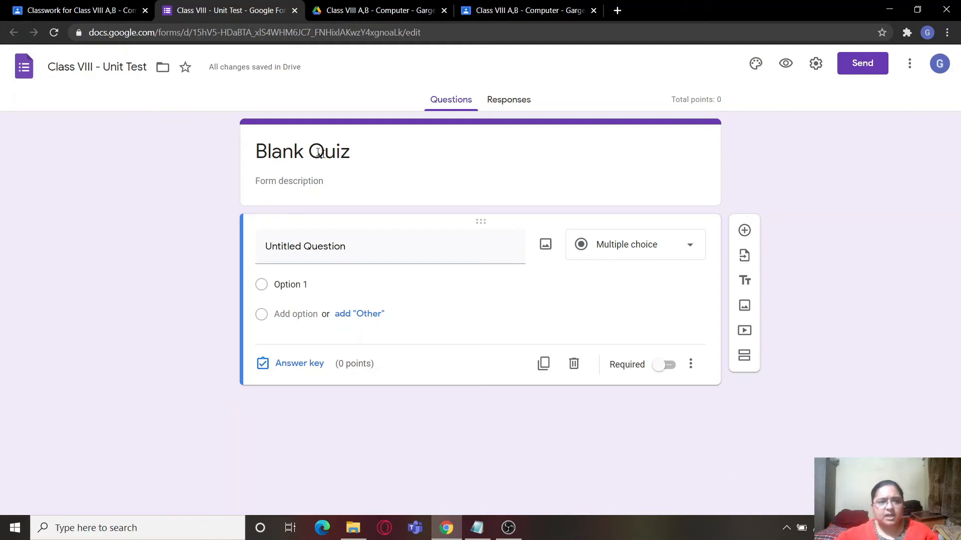
- Look at the form's editable heading and its file name, and close the form editor to return to the assignment
click(372, 150)
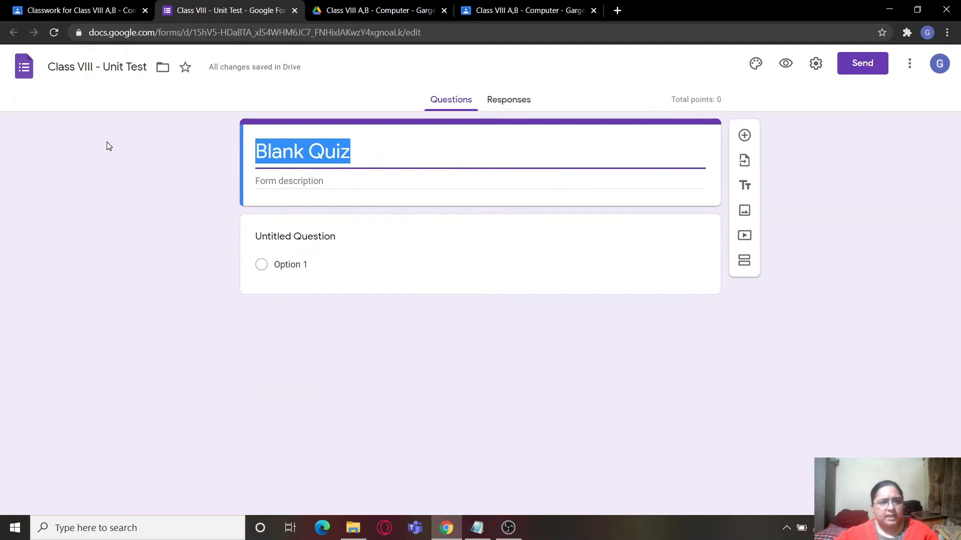
click(106, 146)
click(149, 71)
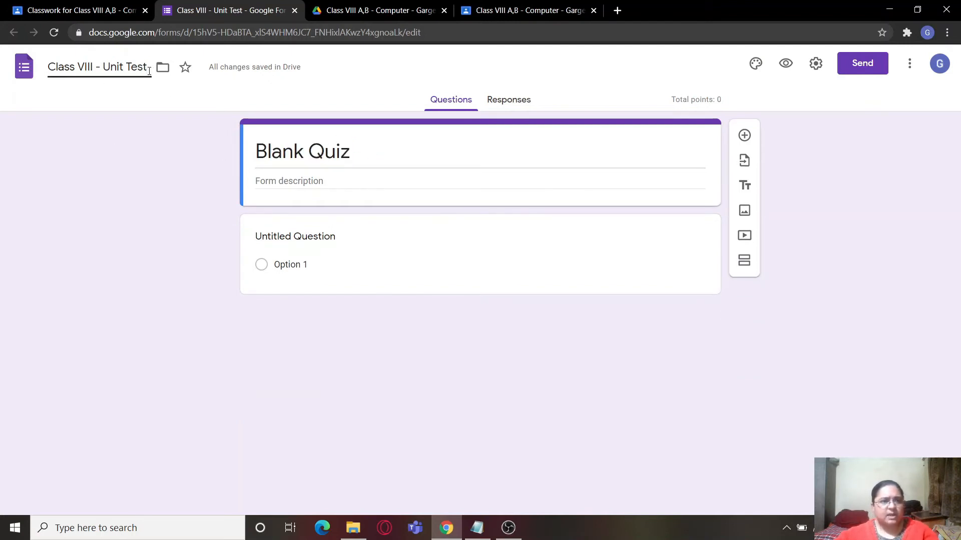
click(377, 149)
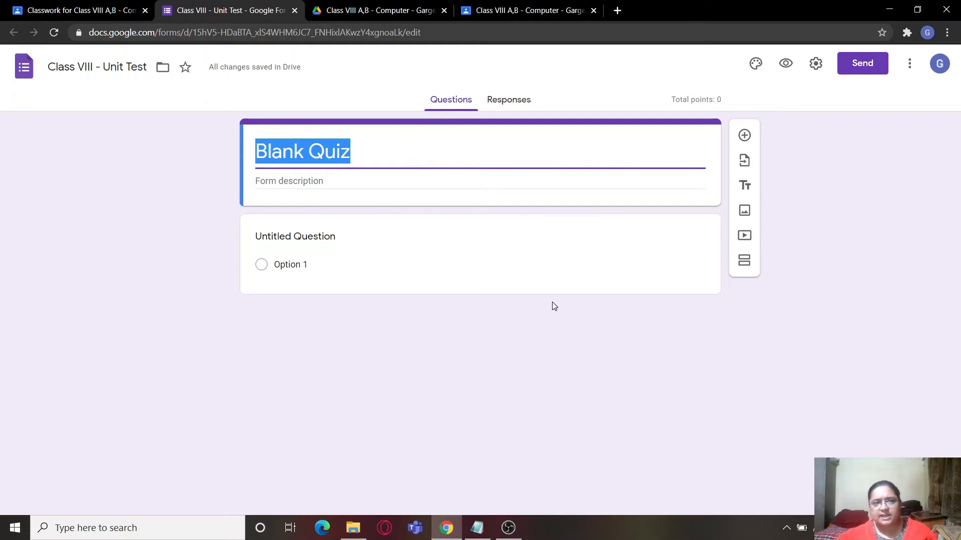
click(295, 10)
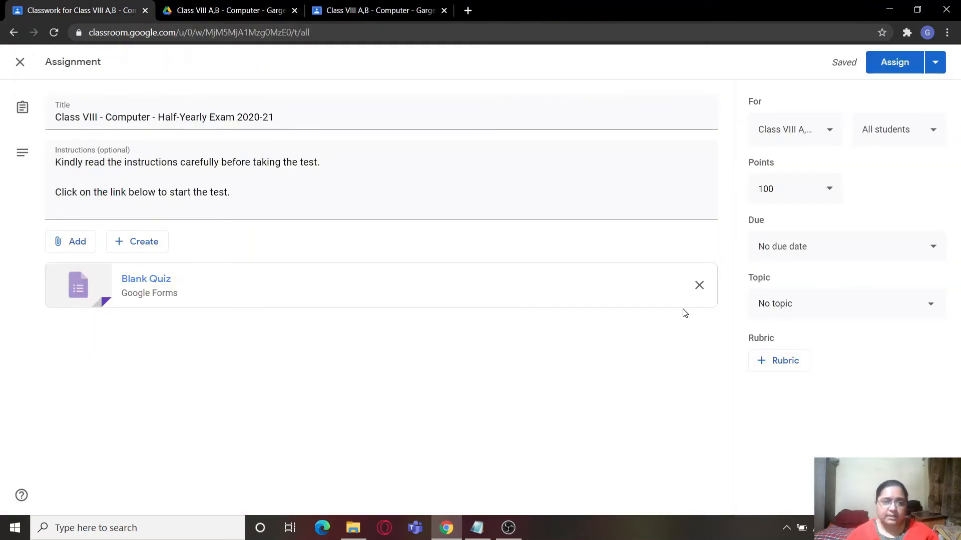
- Remove the Blank Quiz attachment and attach the form "CLASS XI - COMPUTER SCIENCE - II UNIT TEST - 2020-21" from the class's Drive folder
click(699, 286)
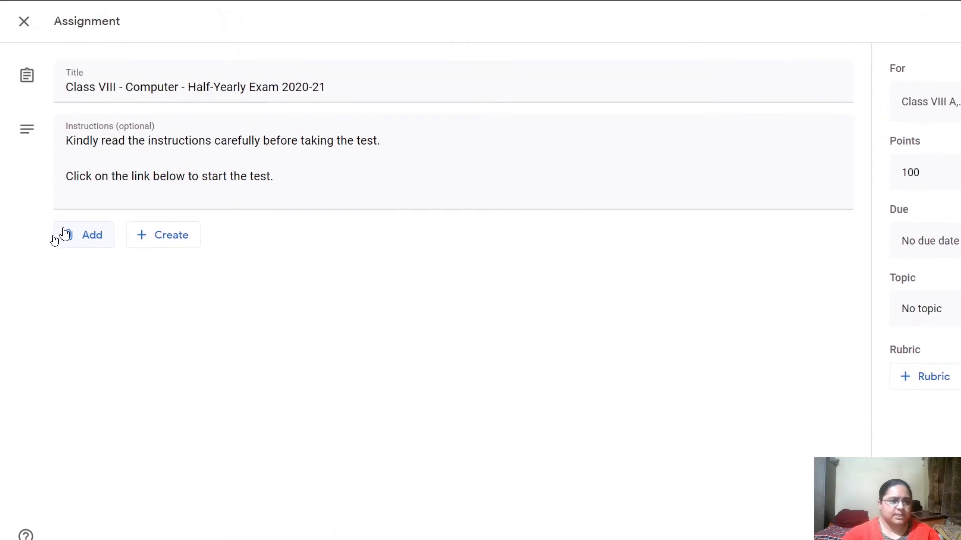
click(75, 273)
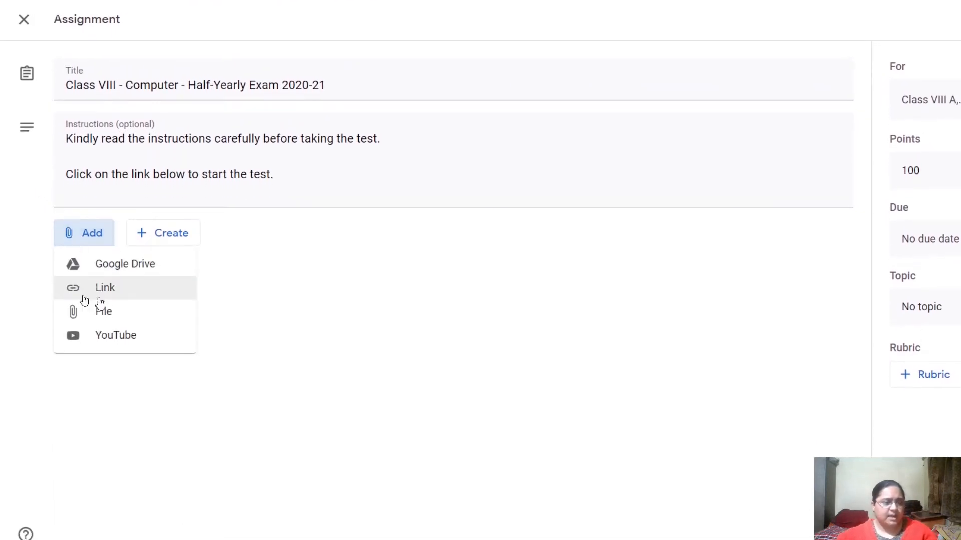
click(104, 274)
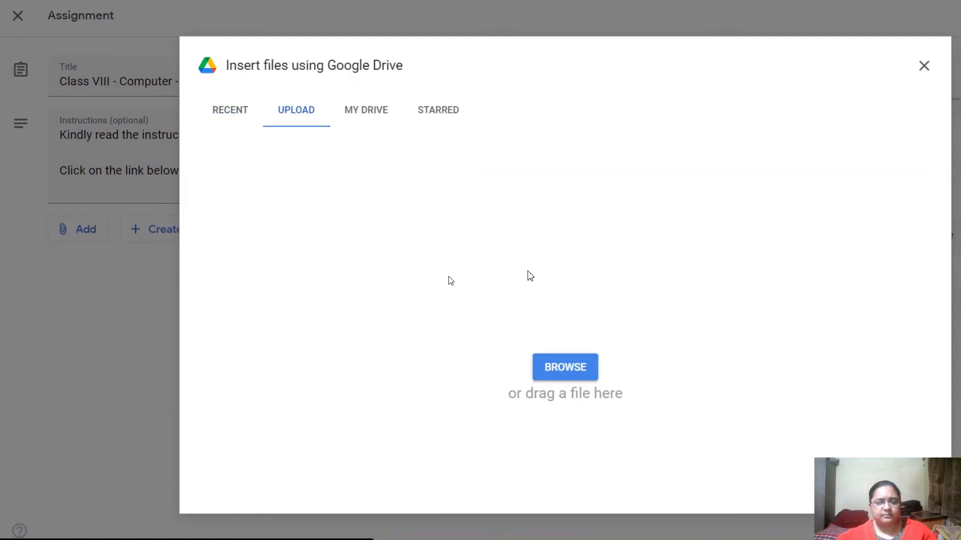
click(368, 110)
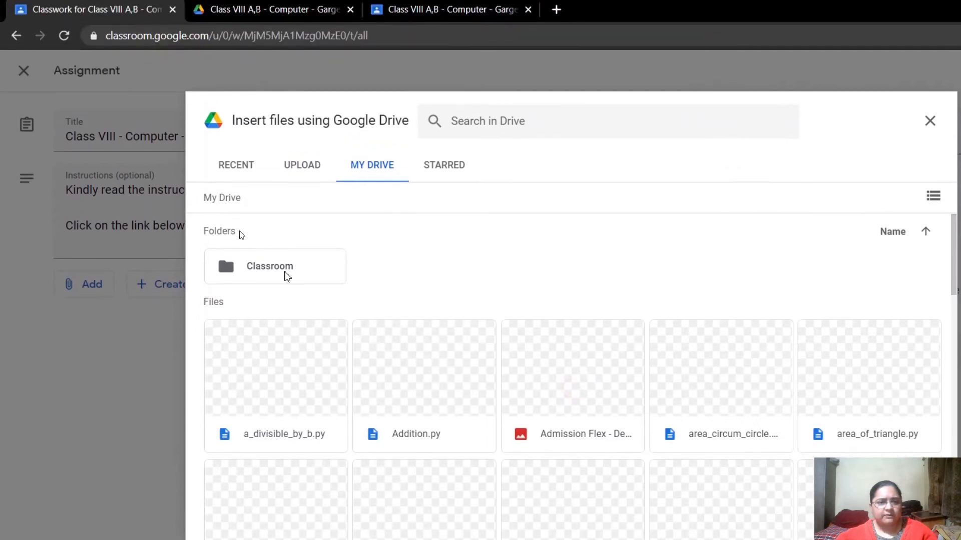
double_click(279, 272)
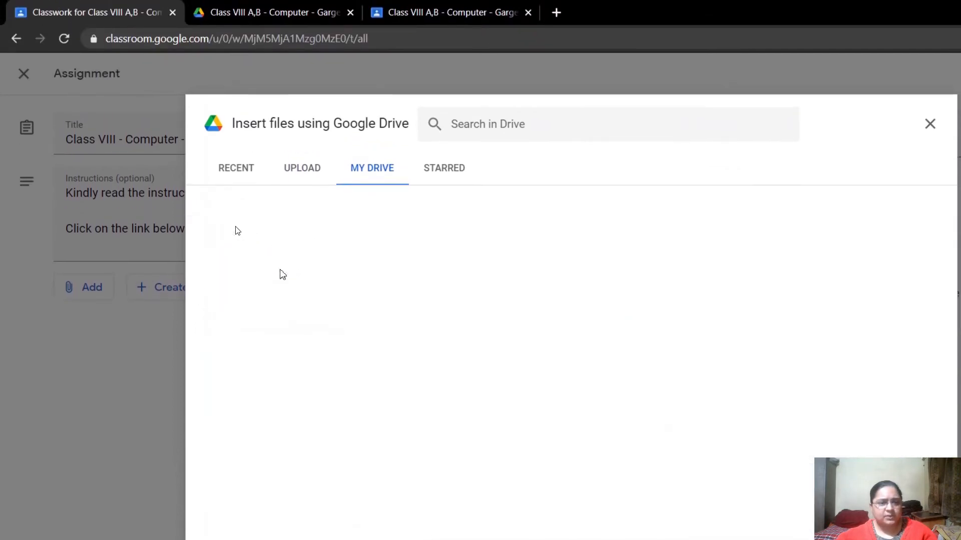
double_click(262, 199)
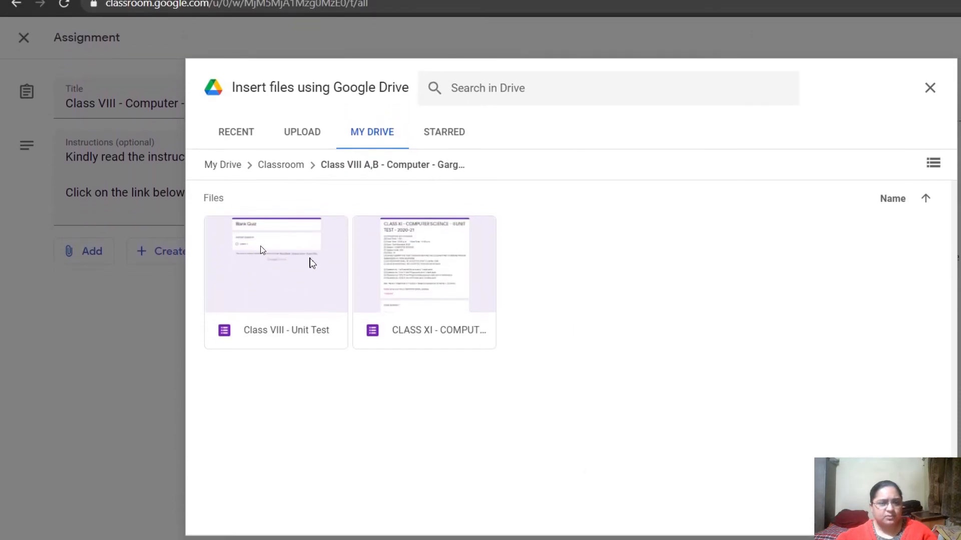
click(272, 275)
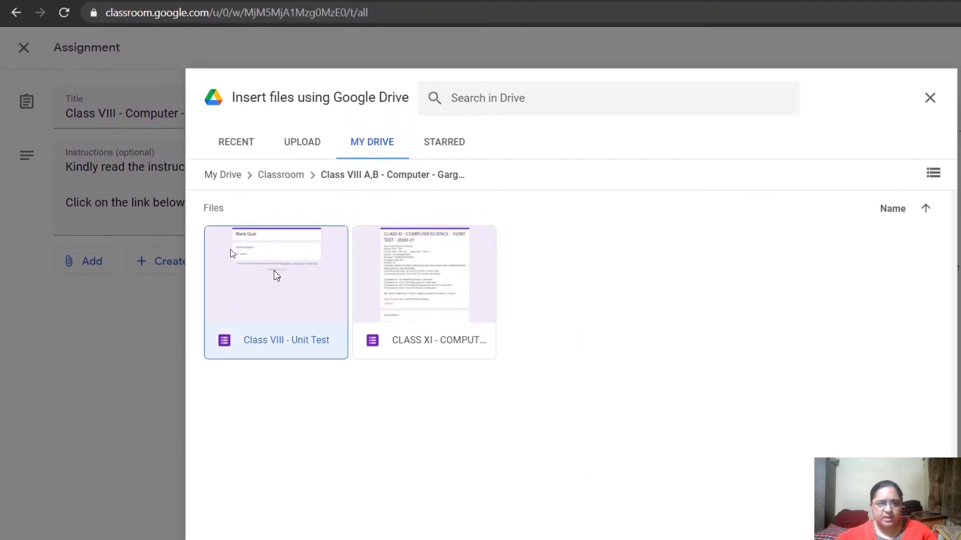
click(368, 252)
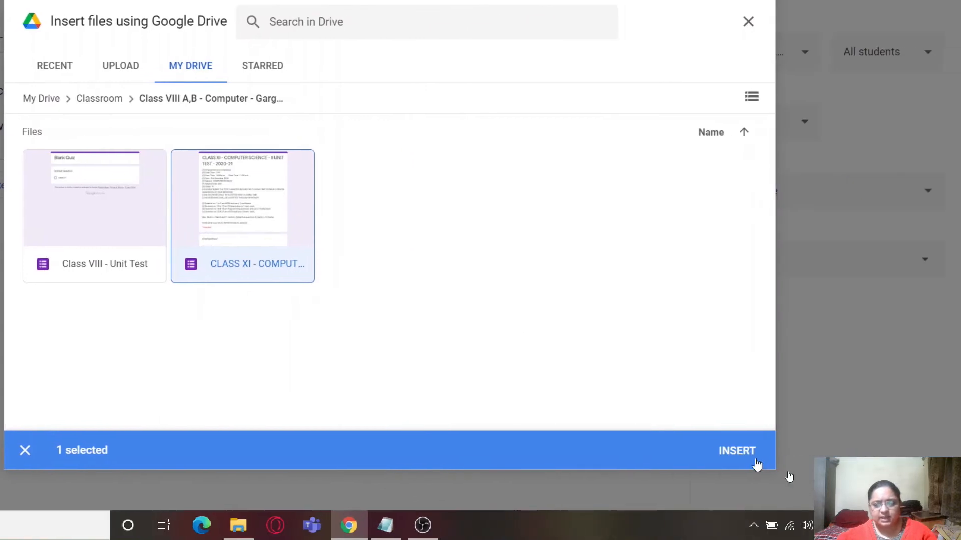
click(918, 485)
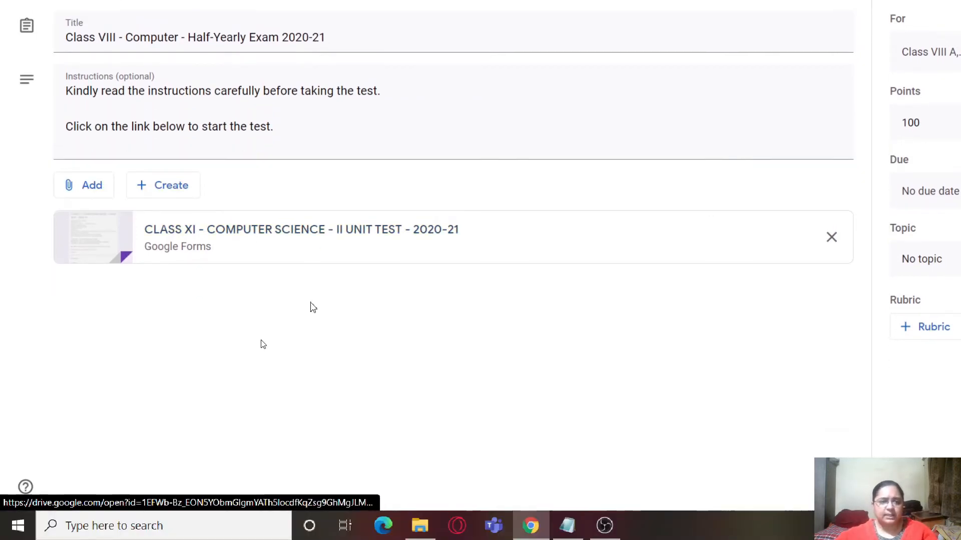
click(170, 187)
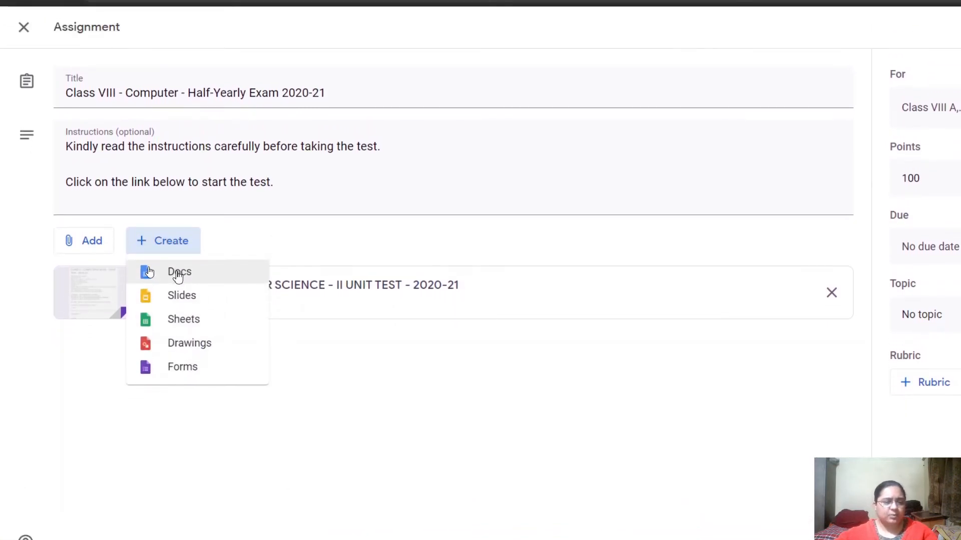
click(359, 400)
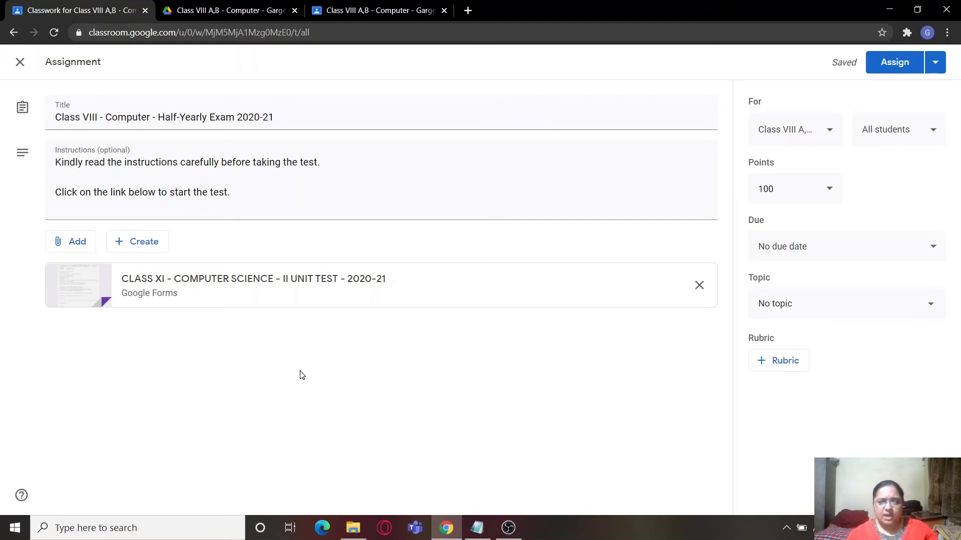
click(157, 243)
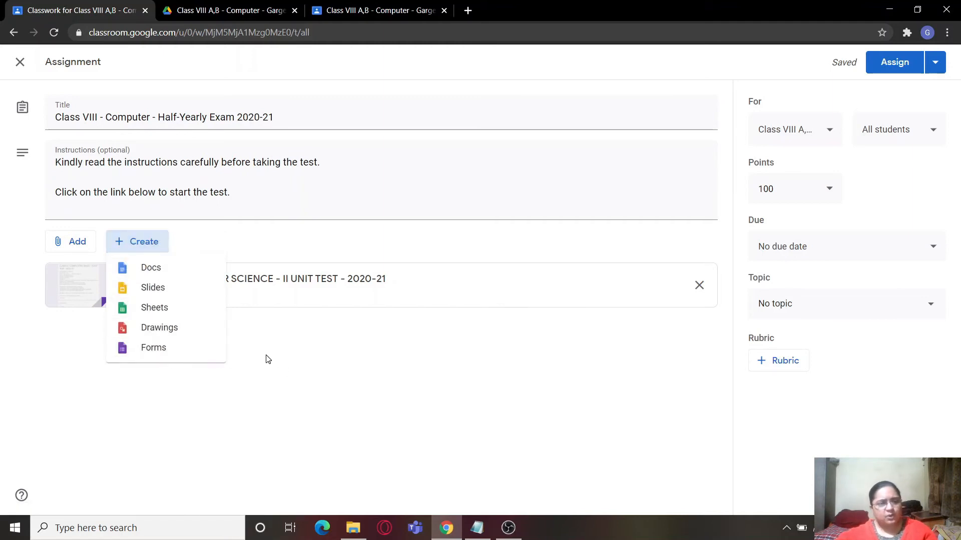
click(356, 363)
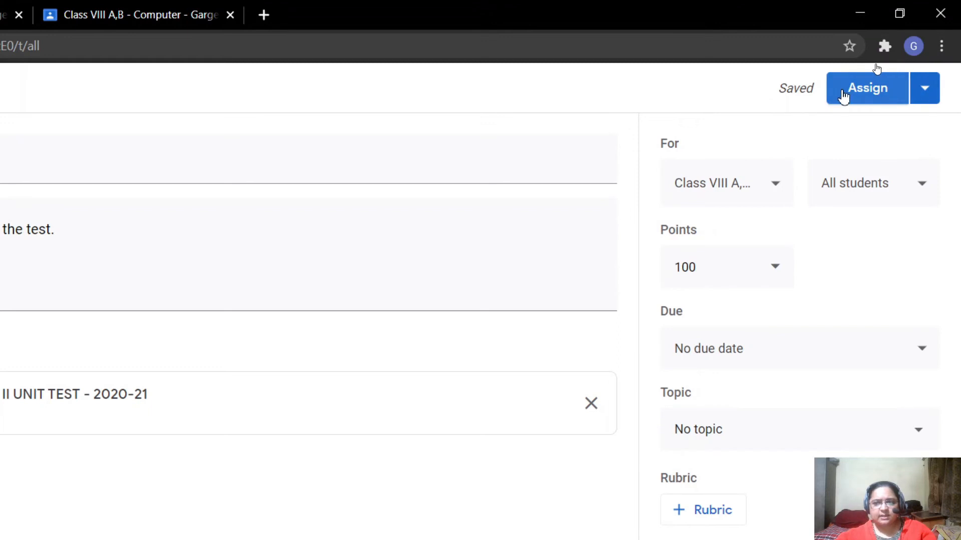
- Look at the options for posting the assignment, and check the computer's current date and time
click(932, 96)
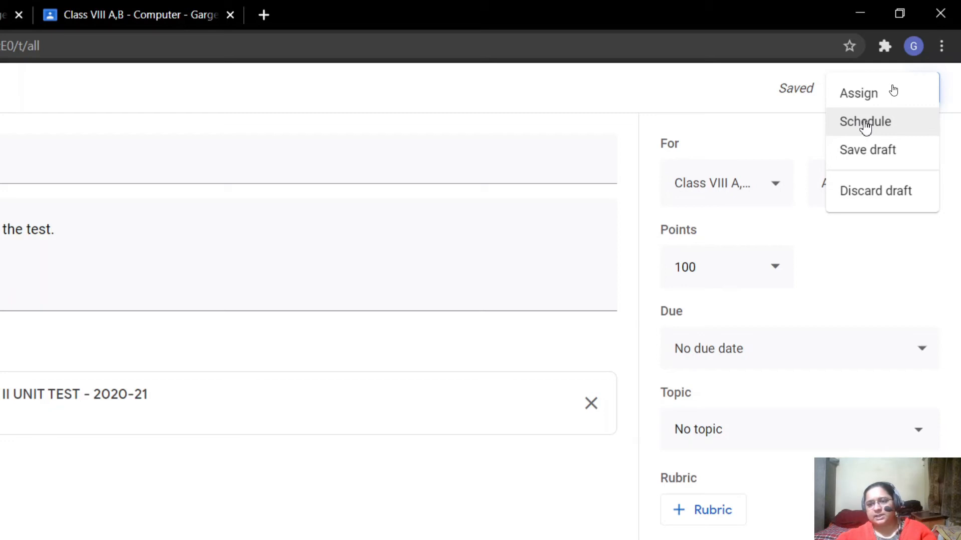
click(865, 125)
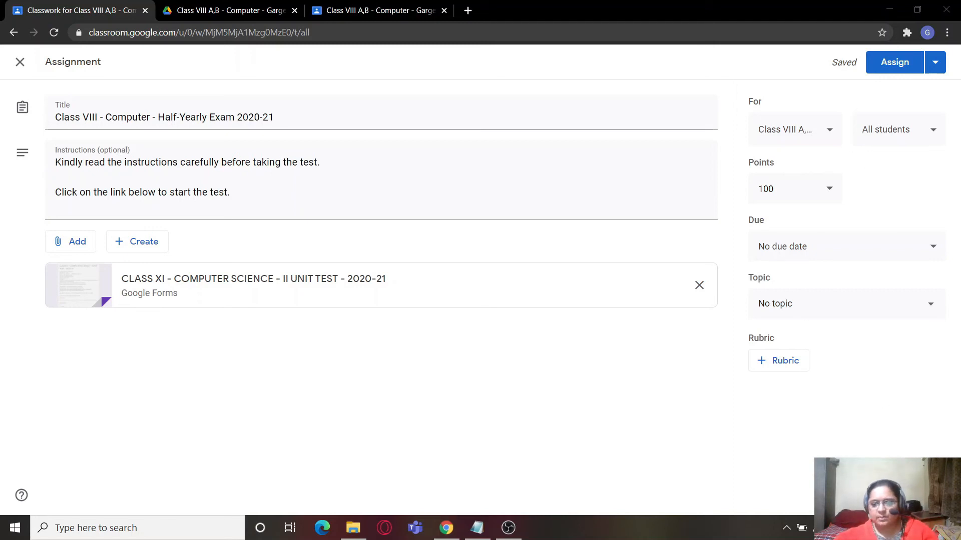
click(899, 527)
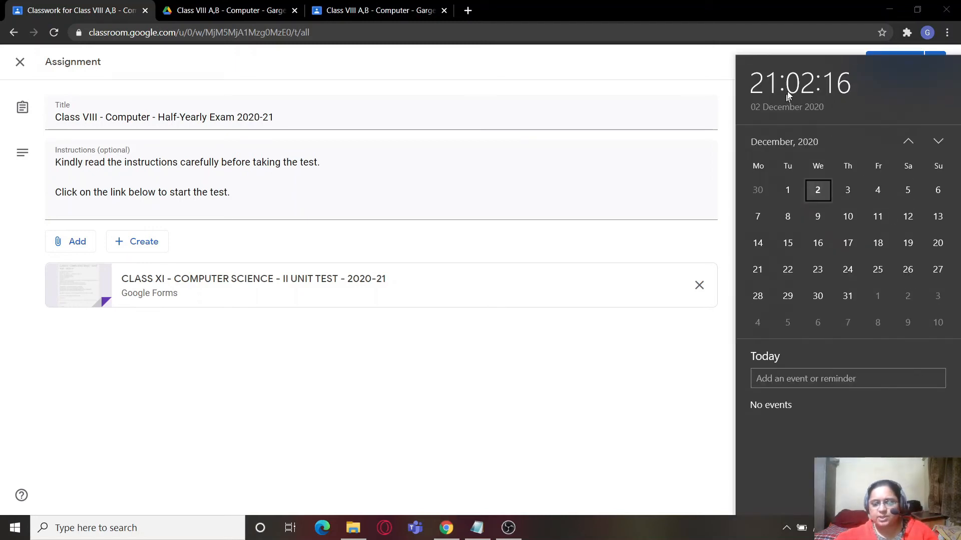
click(642, 367)
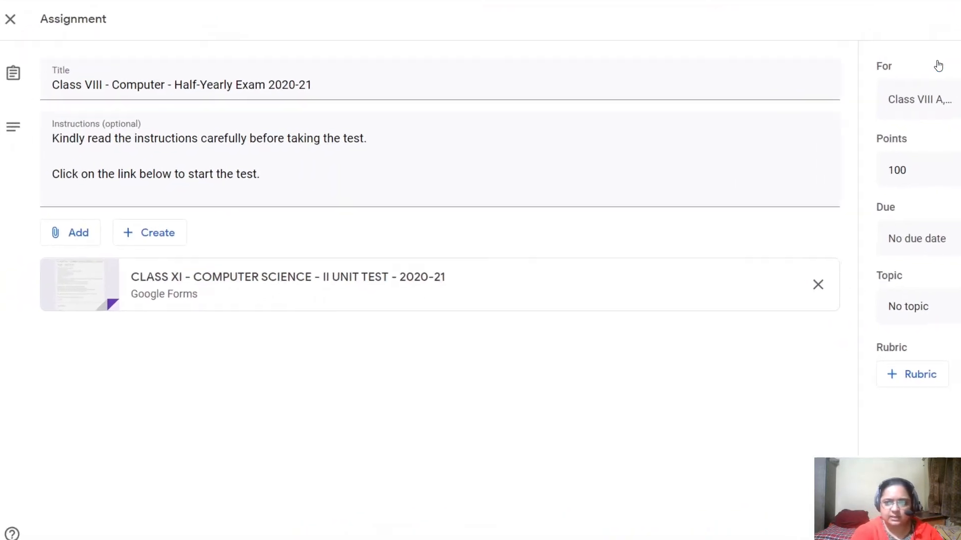
- Start scheduling the assignment and set its schedule date to Dec 2, 2020
click(931, 80)
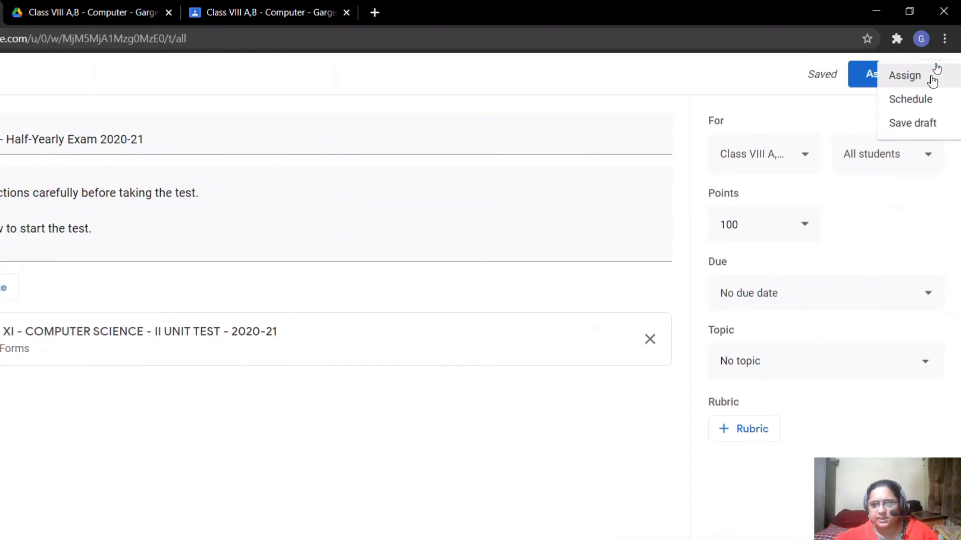
click(880, 103)
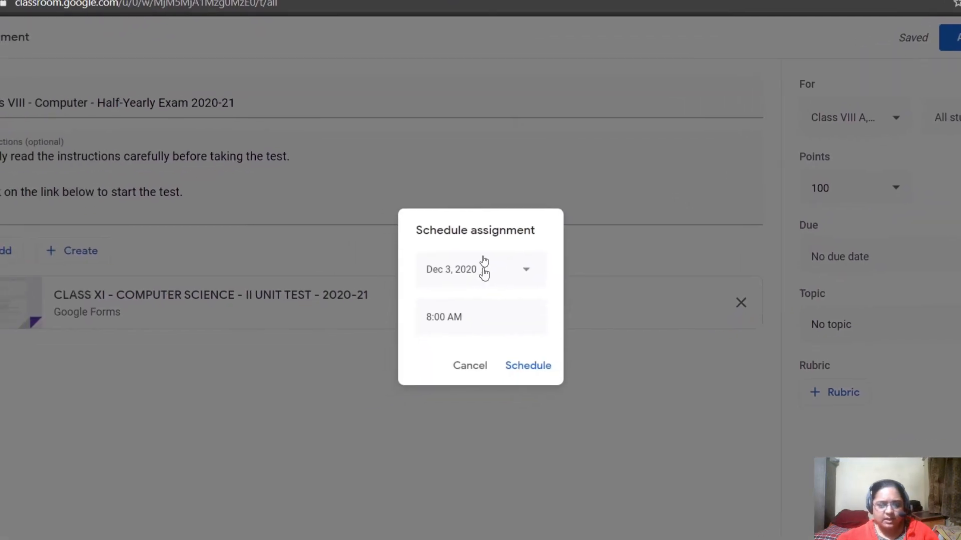
click(482, 266)
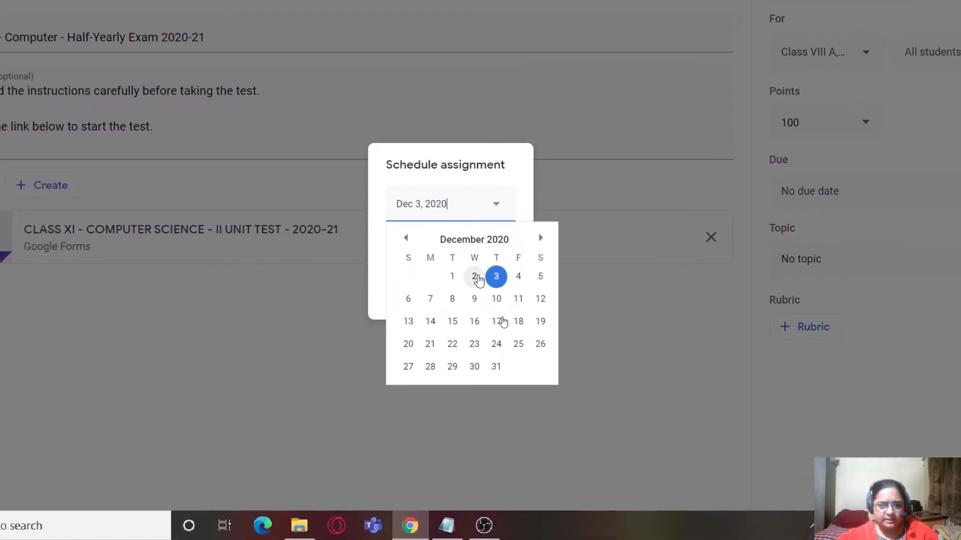
click(475, 276)
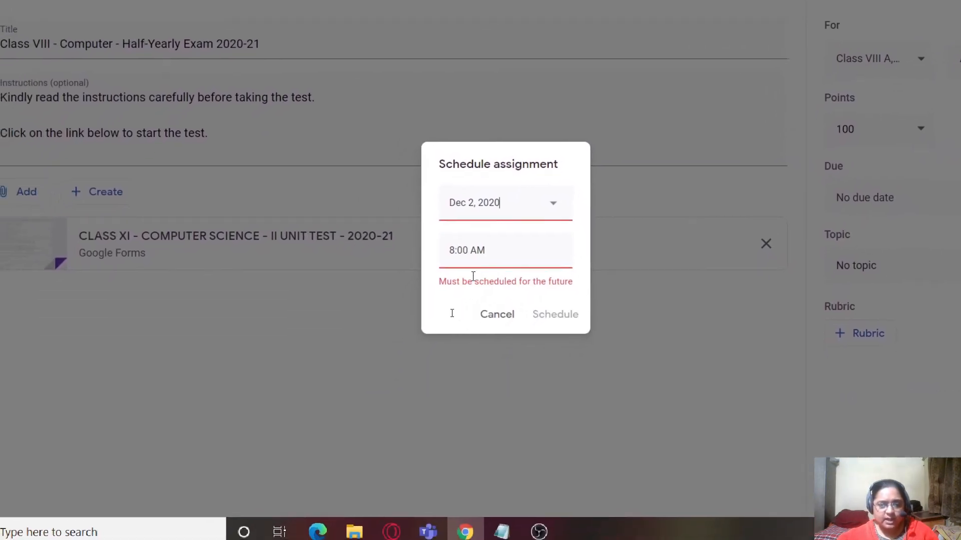
drag(440, 281, 573, 297)
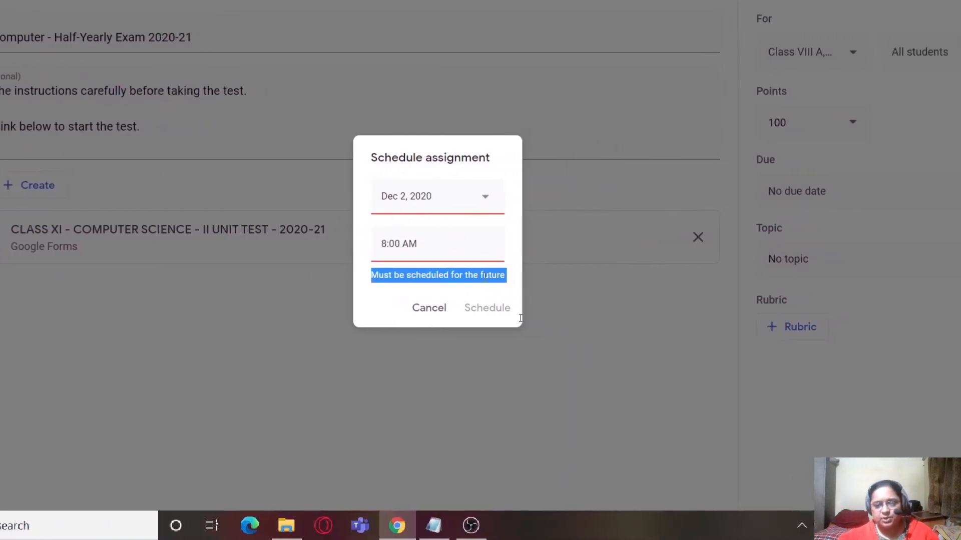
click(462, 252)
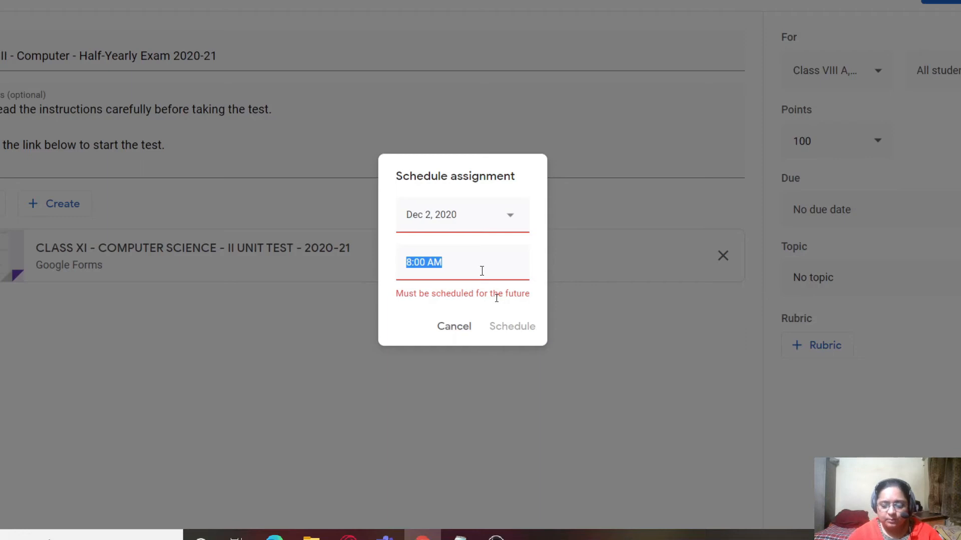
text(21)
text(:05)
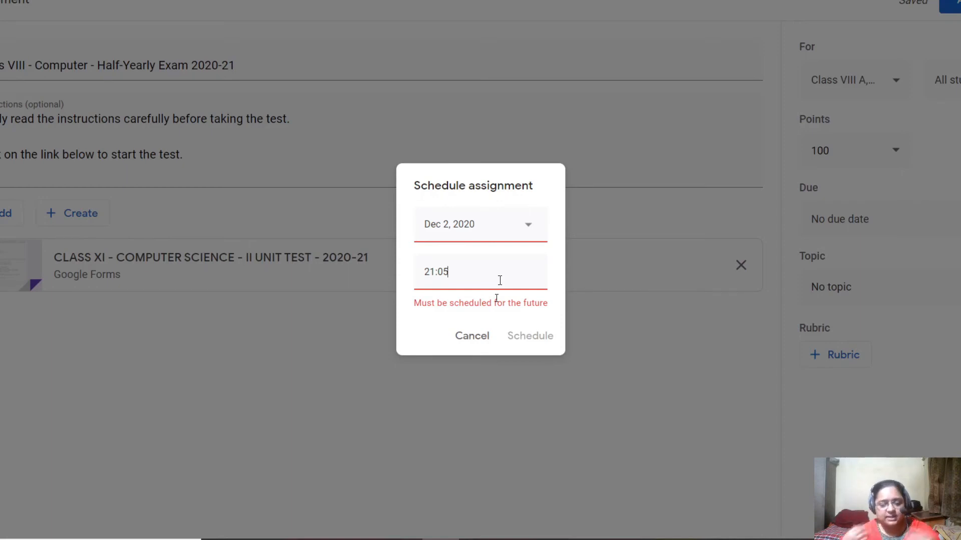
key(BackSpace)
key(BackSpace)
key(BackSpace)
key(BackSpace)
key(BackSpace)
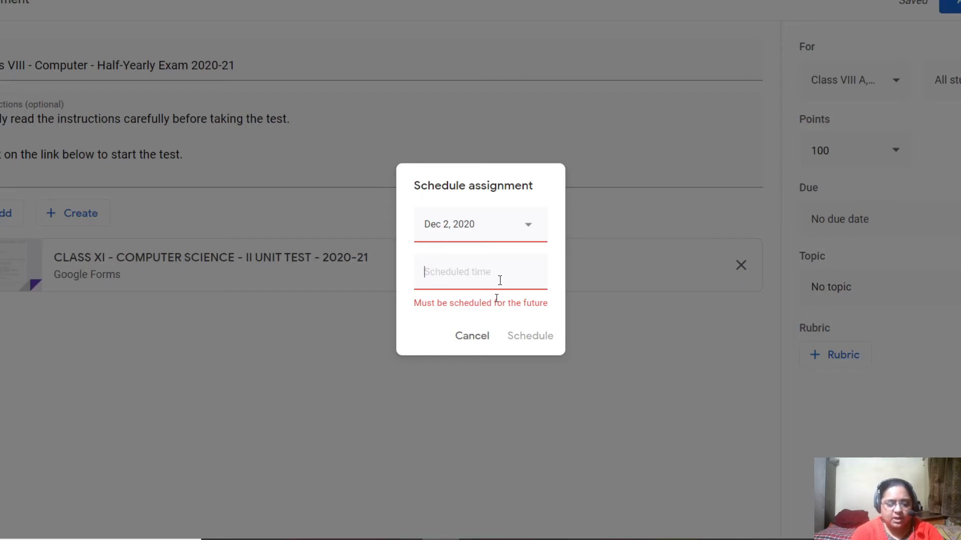
- Set the schedule time to 9:05 PM and schedule the assignment
text(09)
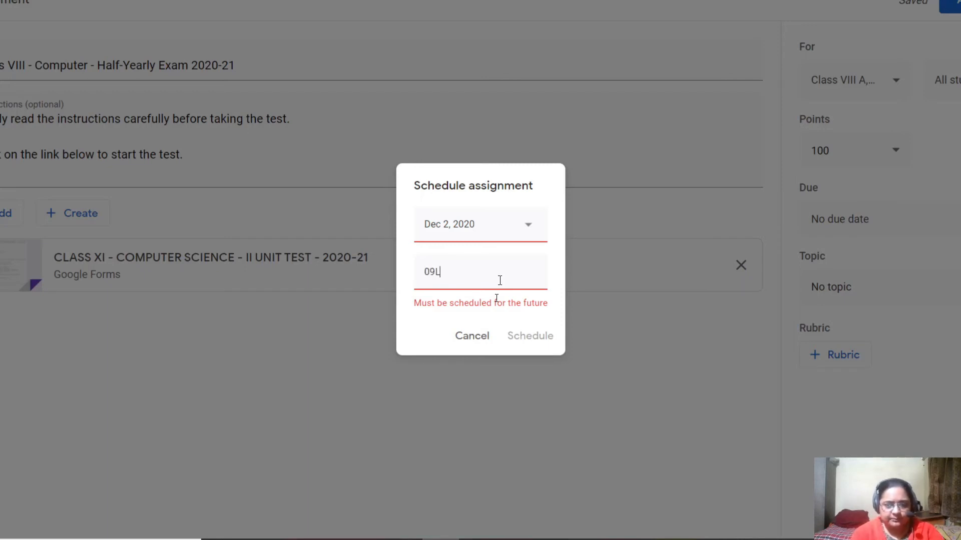
text(:05 pm)
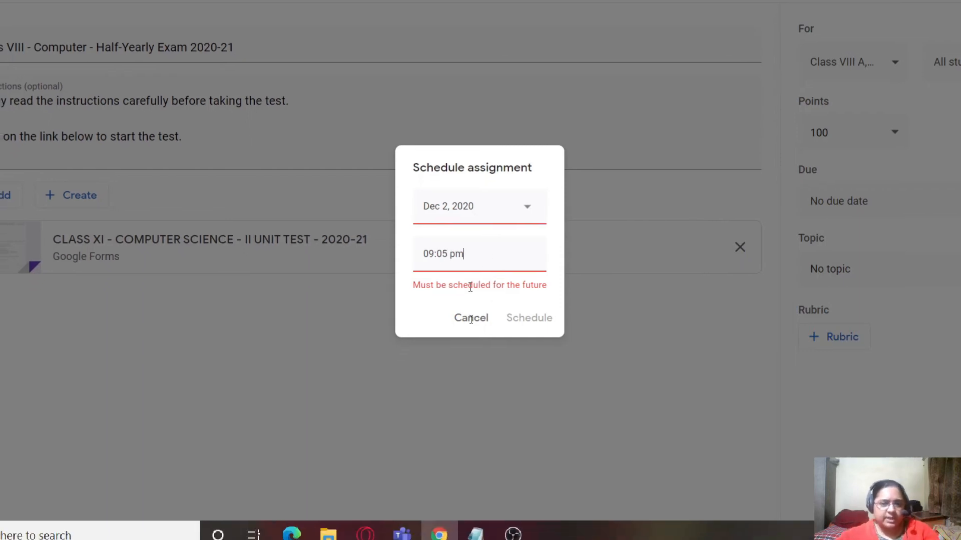
click(441, 322)
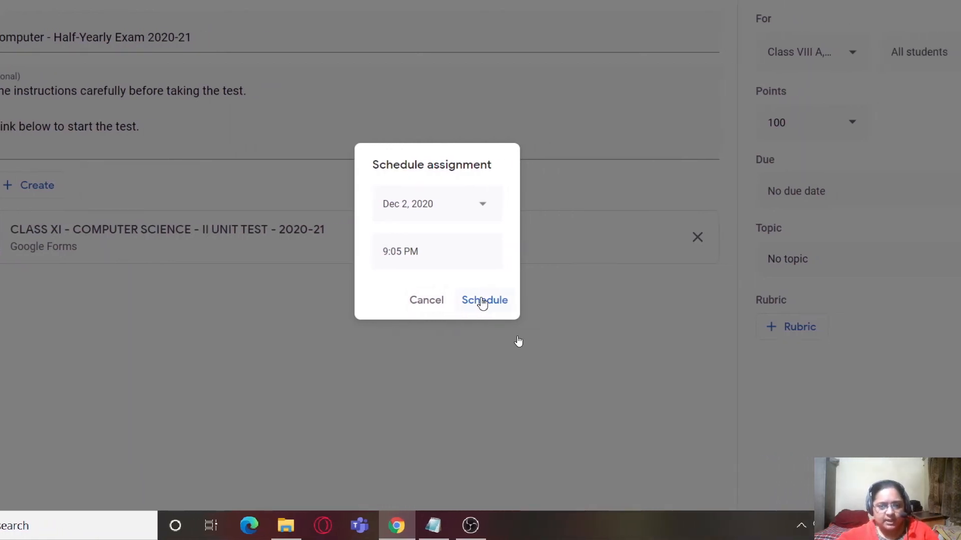
click(482, 301)
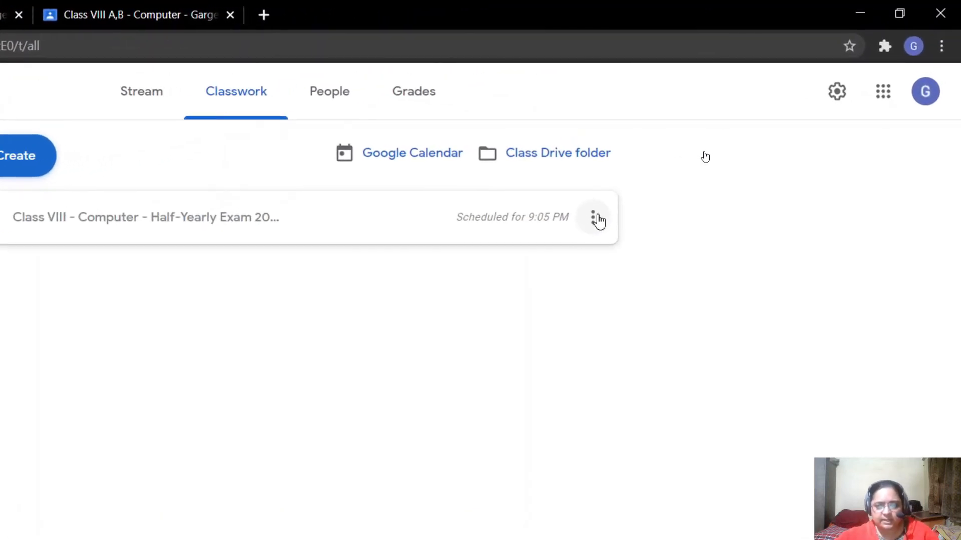
- Reopen the scheduled Half-Yearly Exam assignment for editing and set its points to 25
click(593, 220)
click(540, 268)
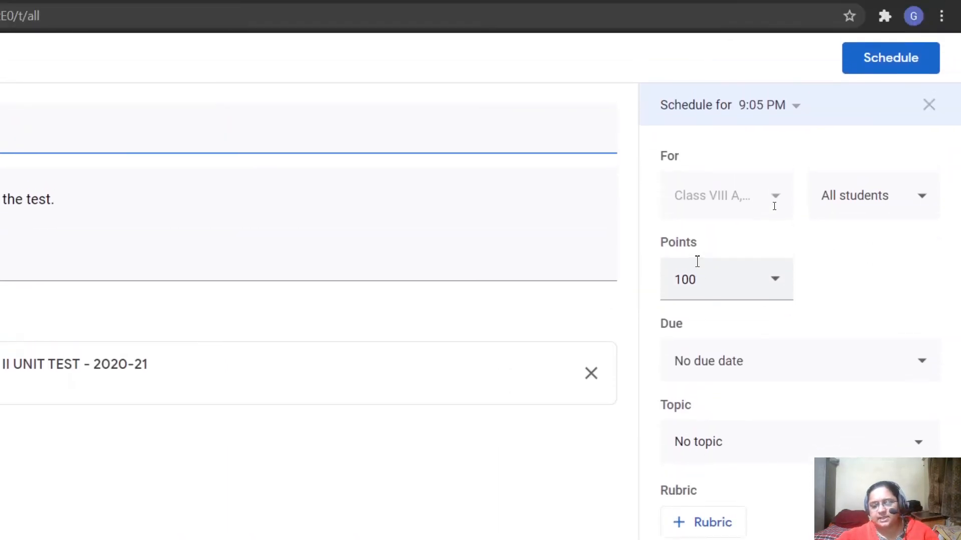
click(727, 284)
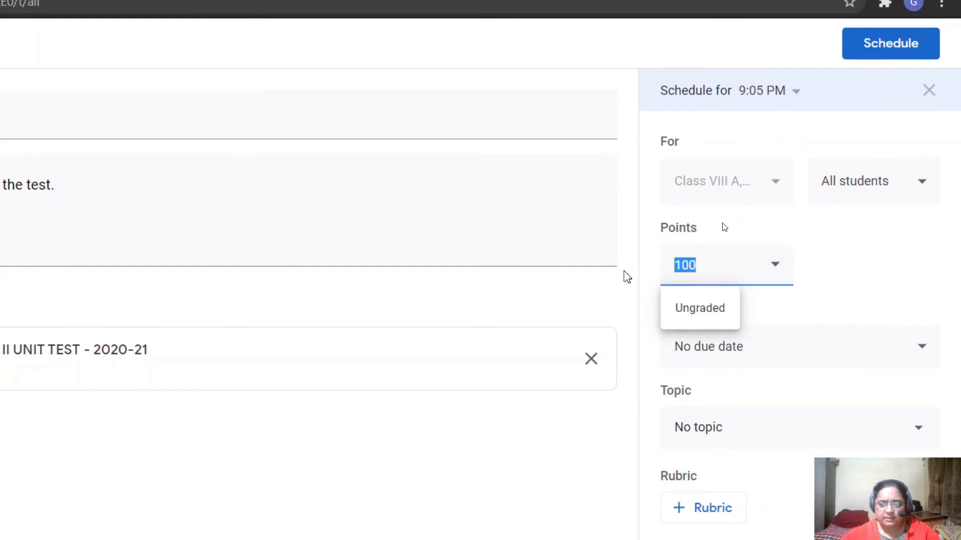
text(25)
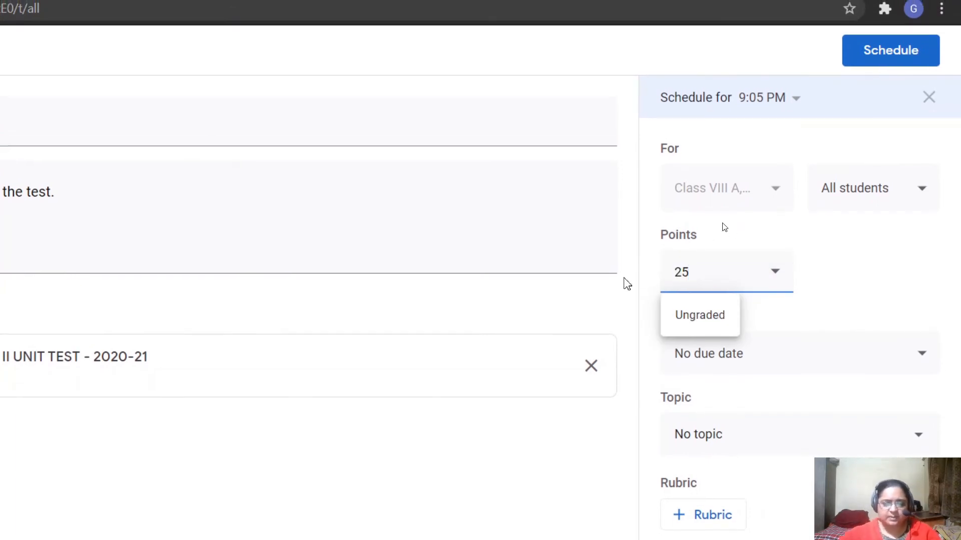
click(803, 275)
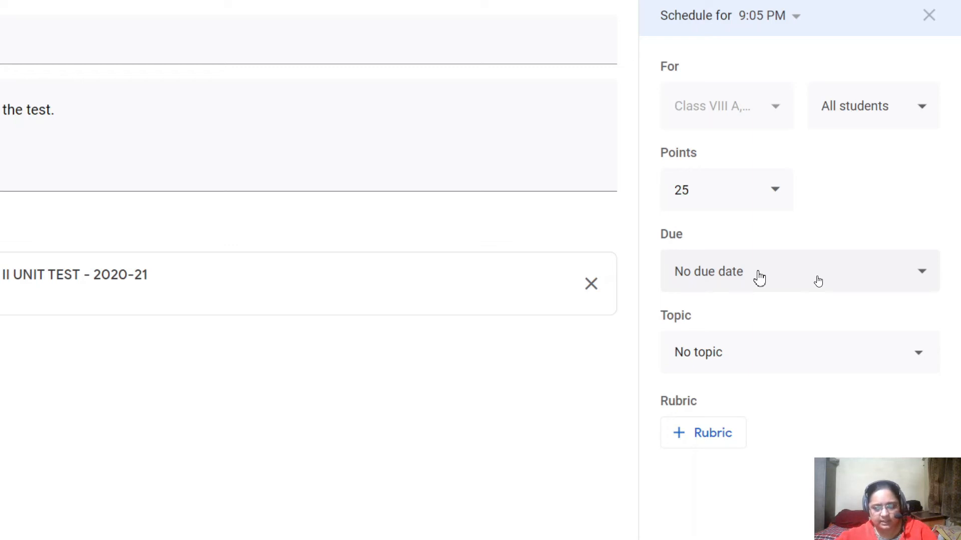
- Set the assignment's due date to Dec 2, 2020 and its due time to 9:15 PM
click(759, 278)
scroll(740, 286, down, 2)
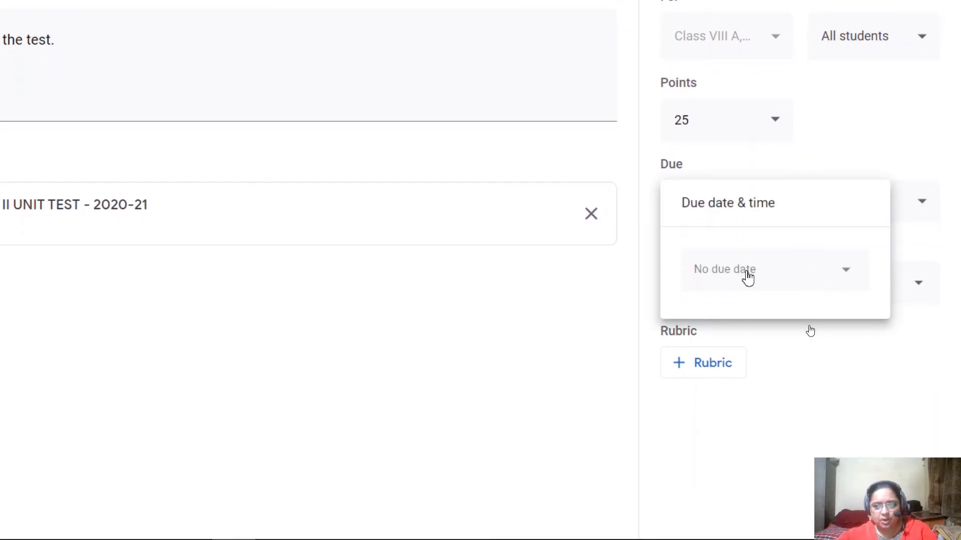
click(748, 278)
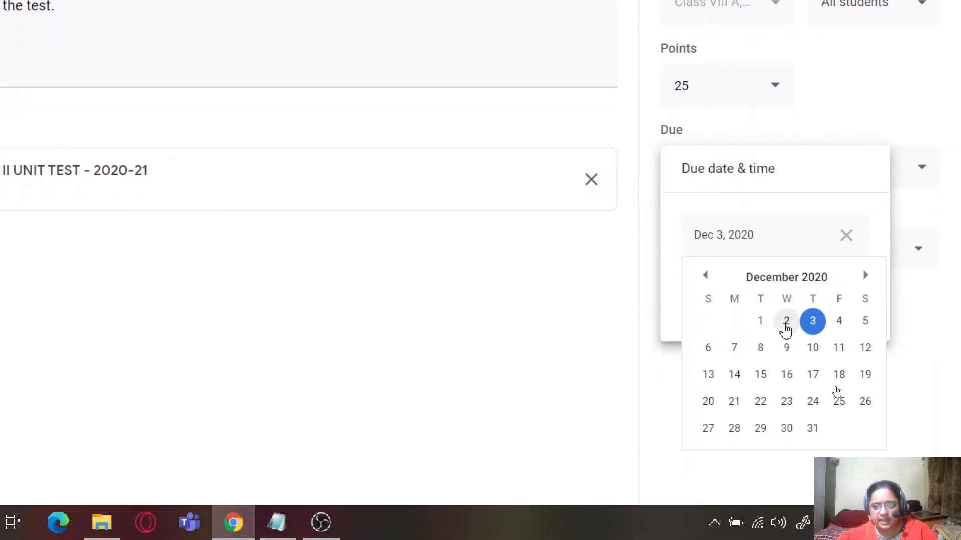
click(786, 326)
click(734, 294)
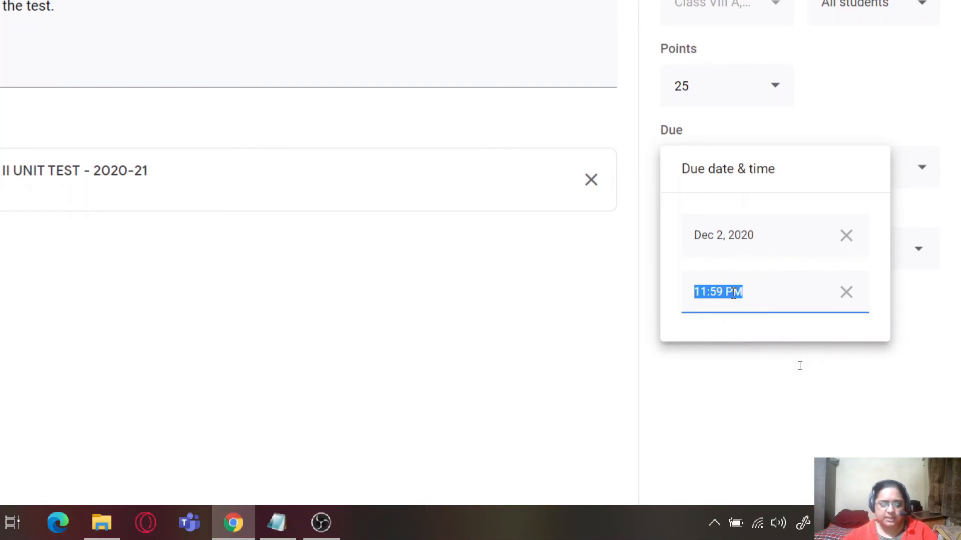
text(21)
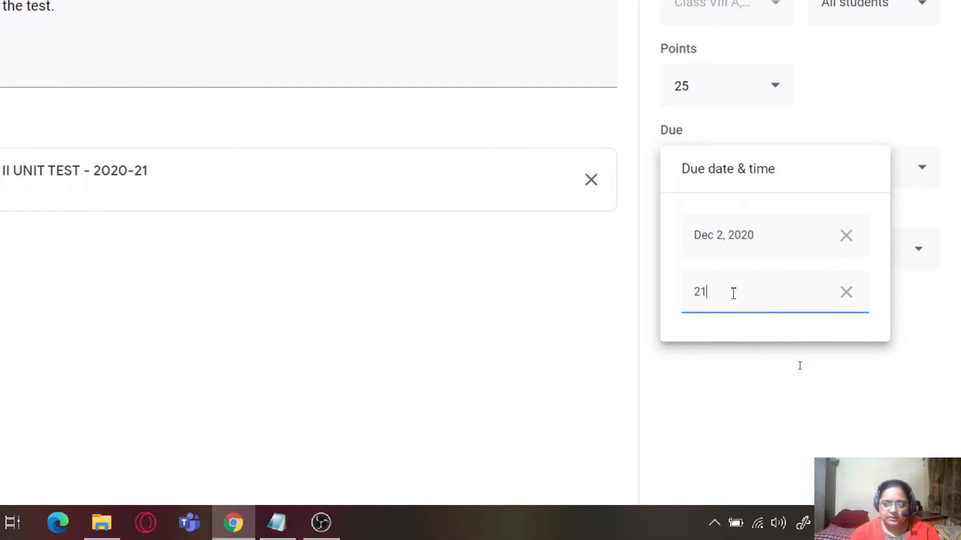
text(:15)
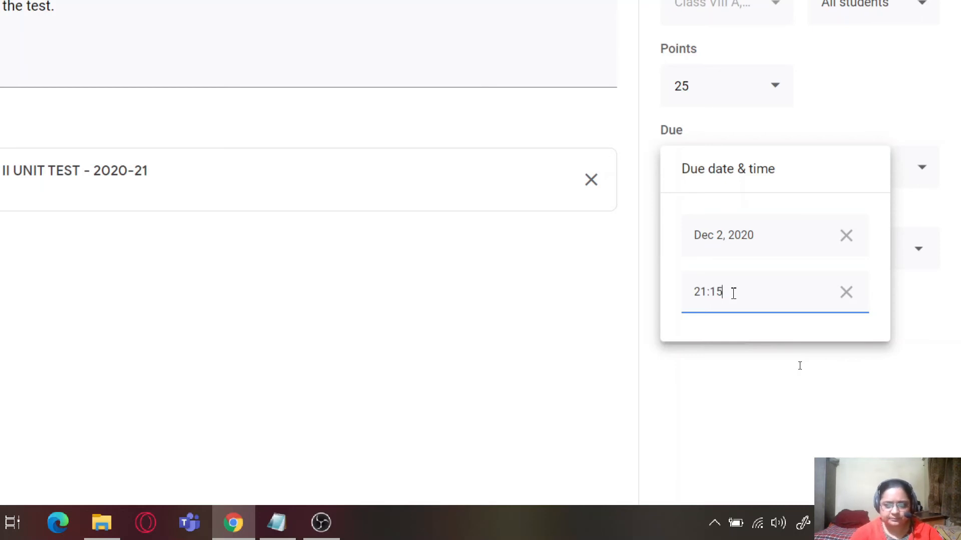
click(738, 328)
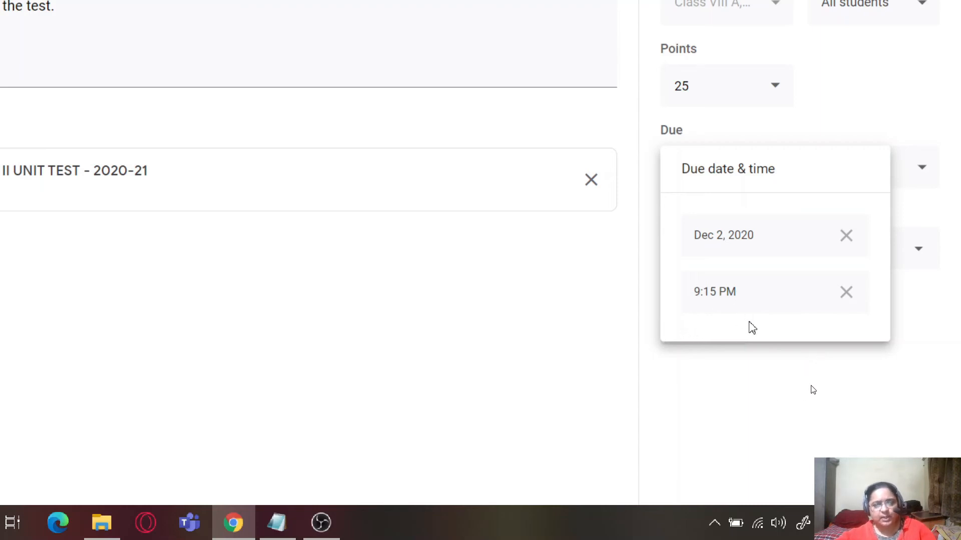
click(817, 429)
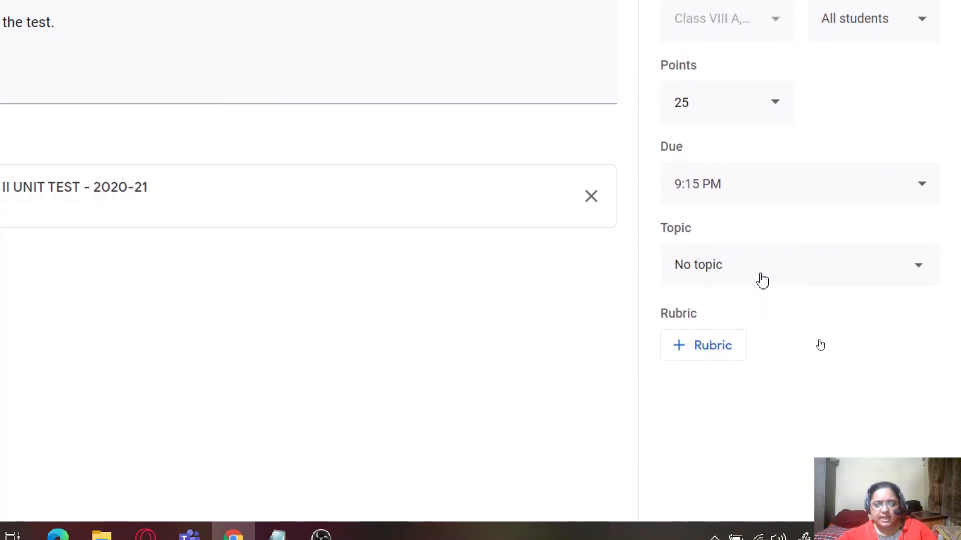
- Create the topic "Unit Test - Hindi" for the assignment
click(746, 333)
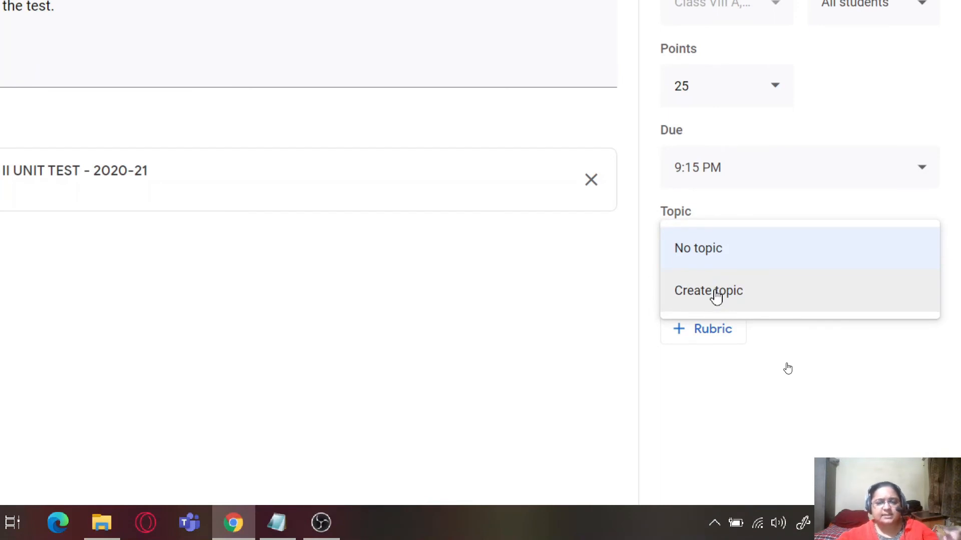
click(744, 296)
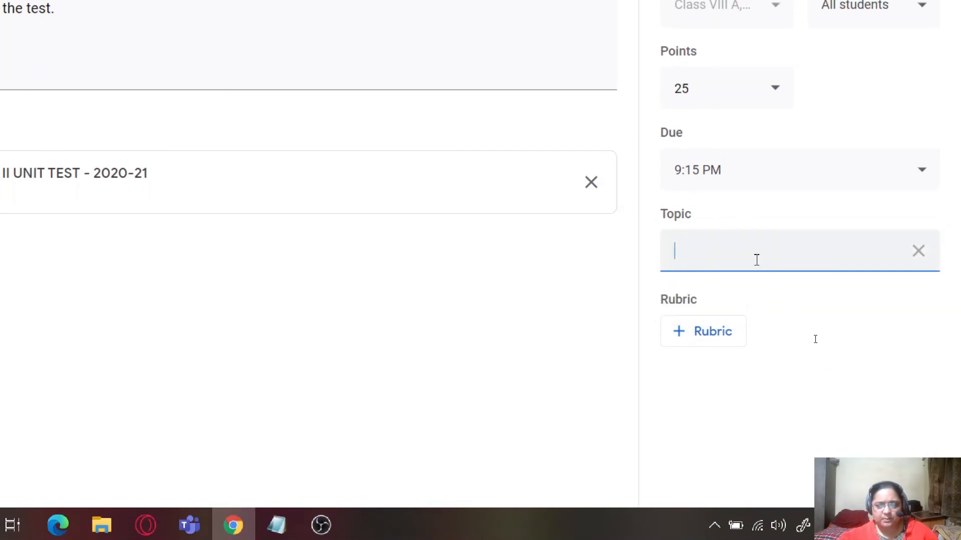
text(Unit Test)
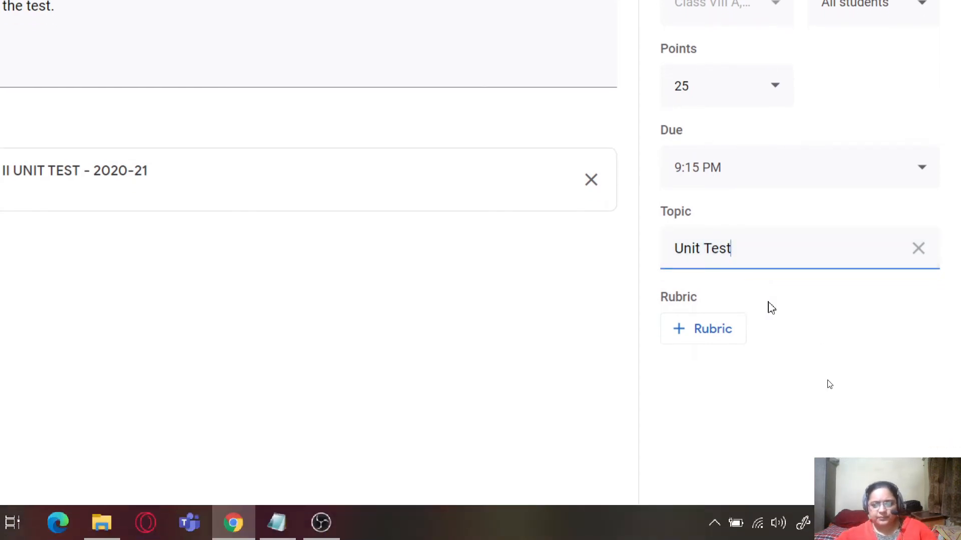
click(778, 356)
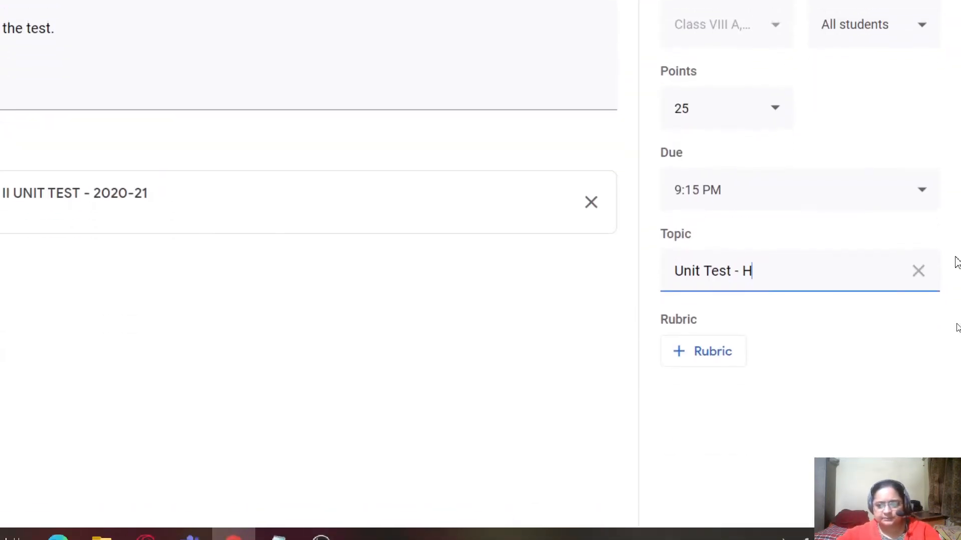
text(indi)
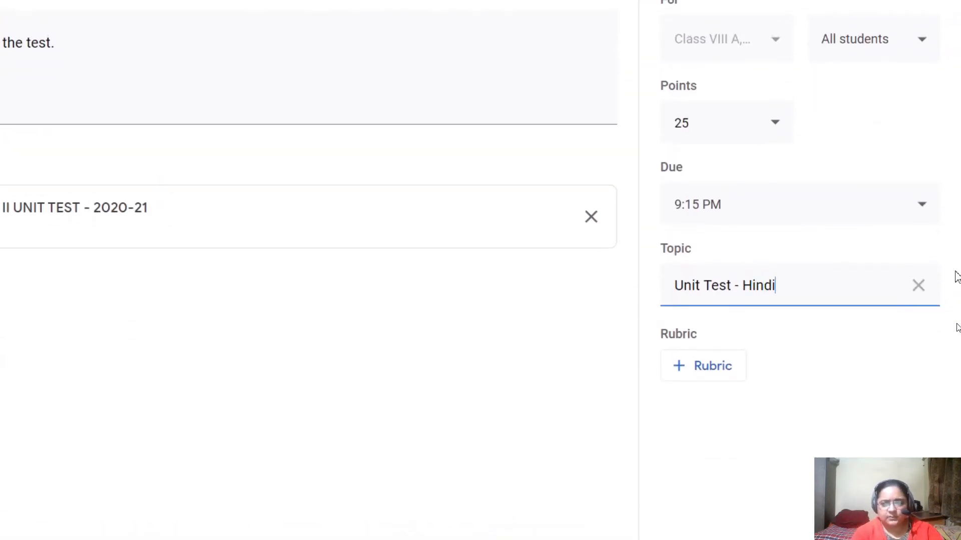
click(803, 447)
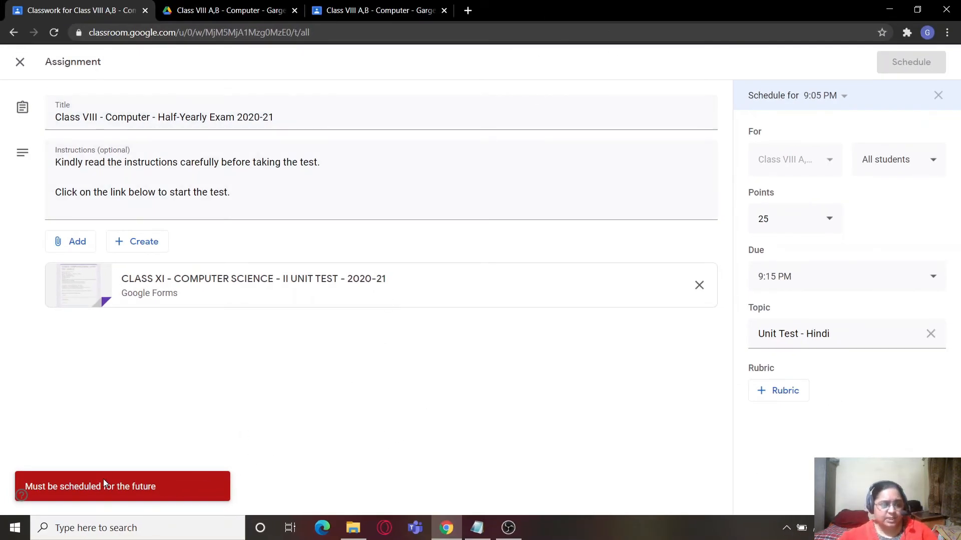
- Check the computer's current time, set the assignment's schedule time to 9:08 PM and schedule it
click(905, 528)
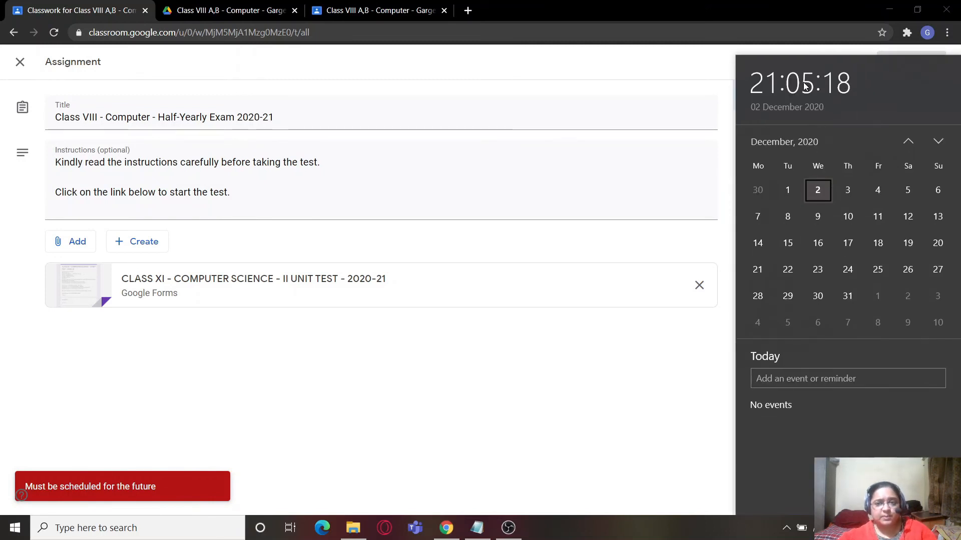
click(676, 78)
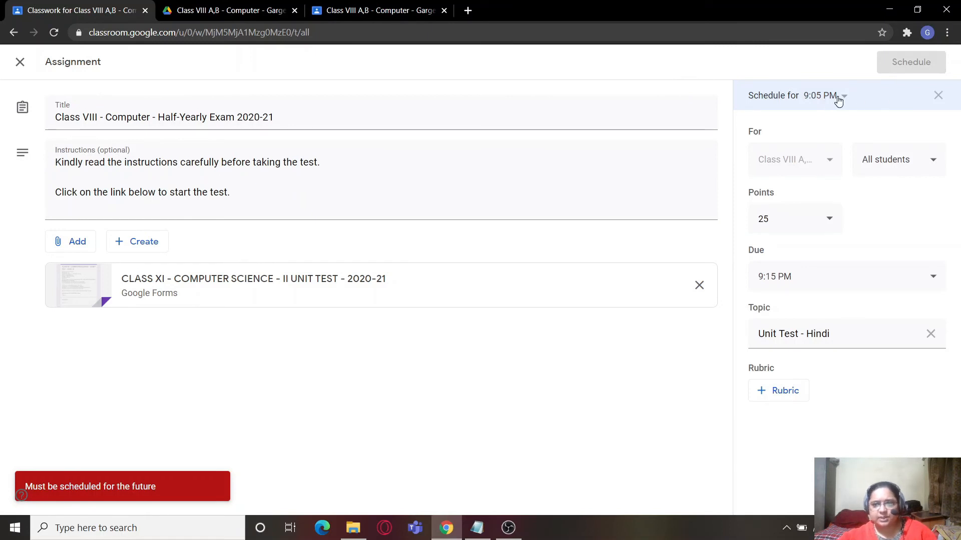
click(845, 100)
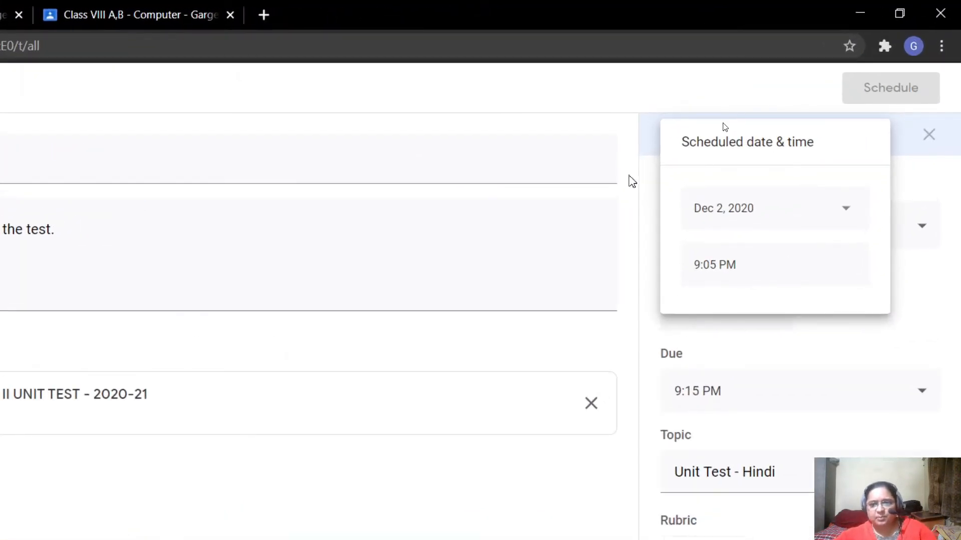
click(626, 175)
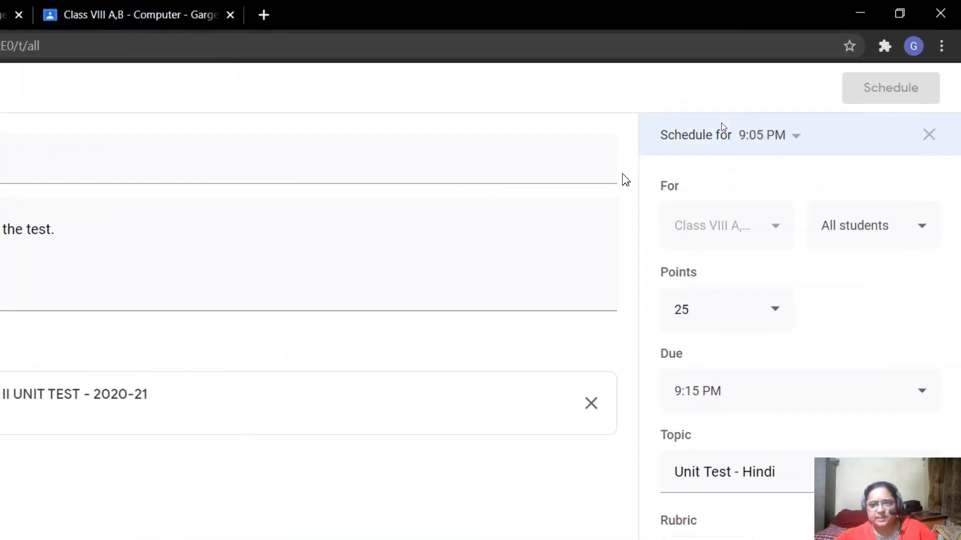
click(796, 137)
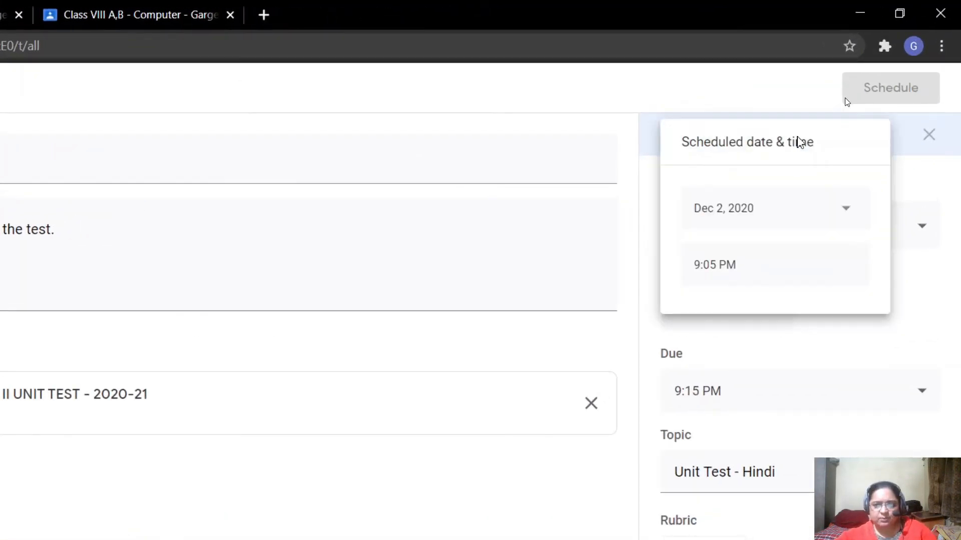
click(743, 266)
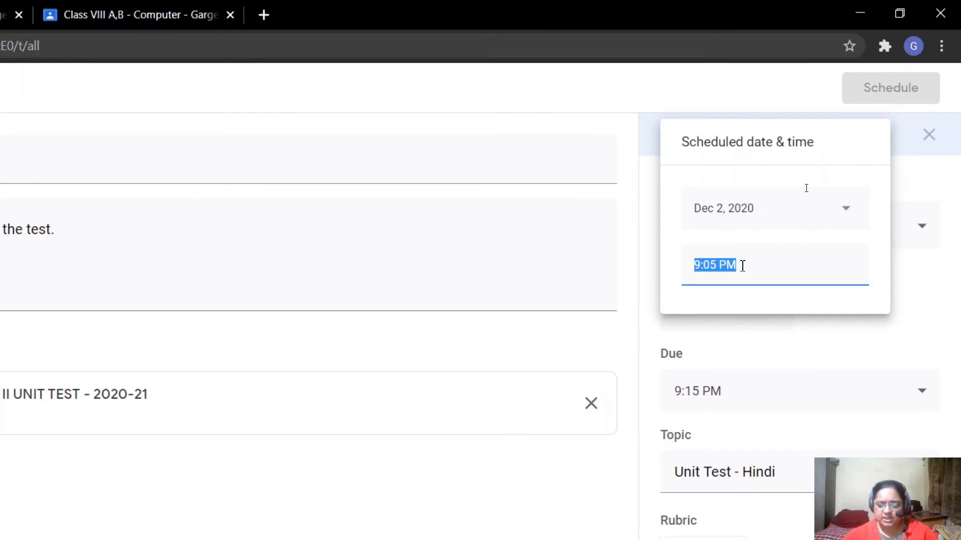
text(21)
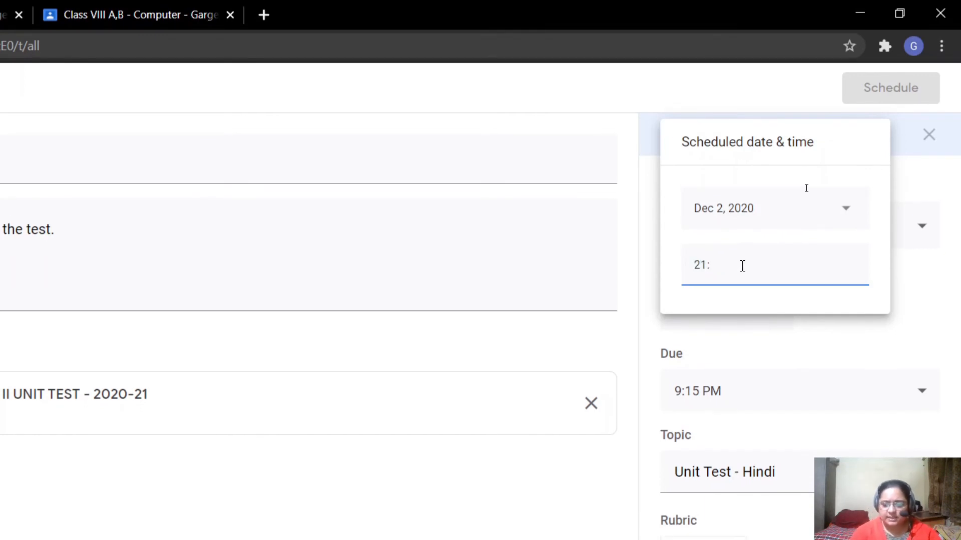
text(:08)
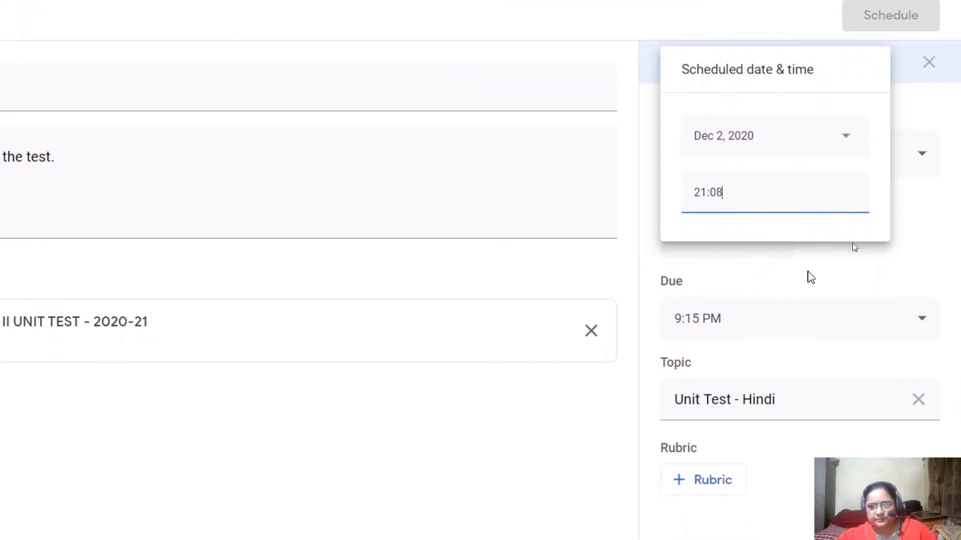
click(807, 286)
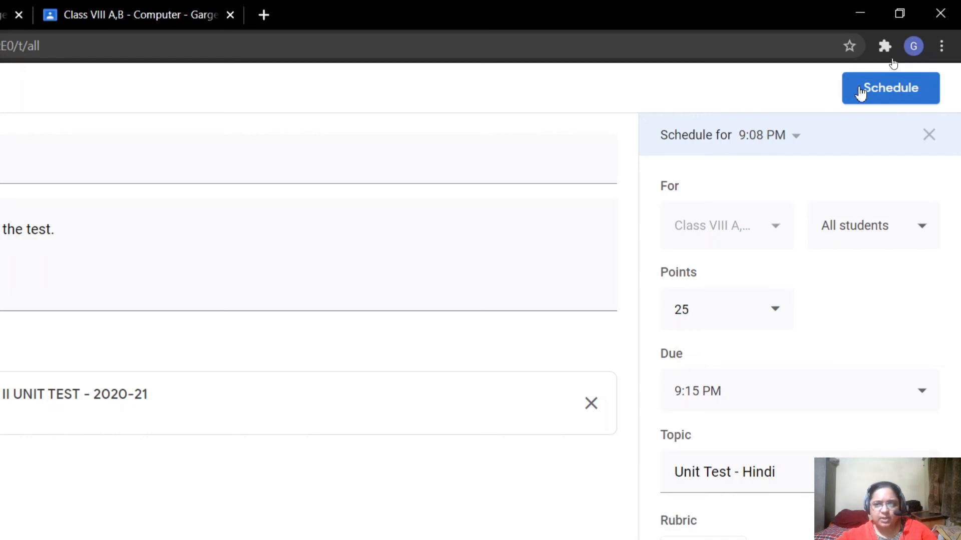
click(897, 97)
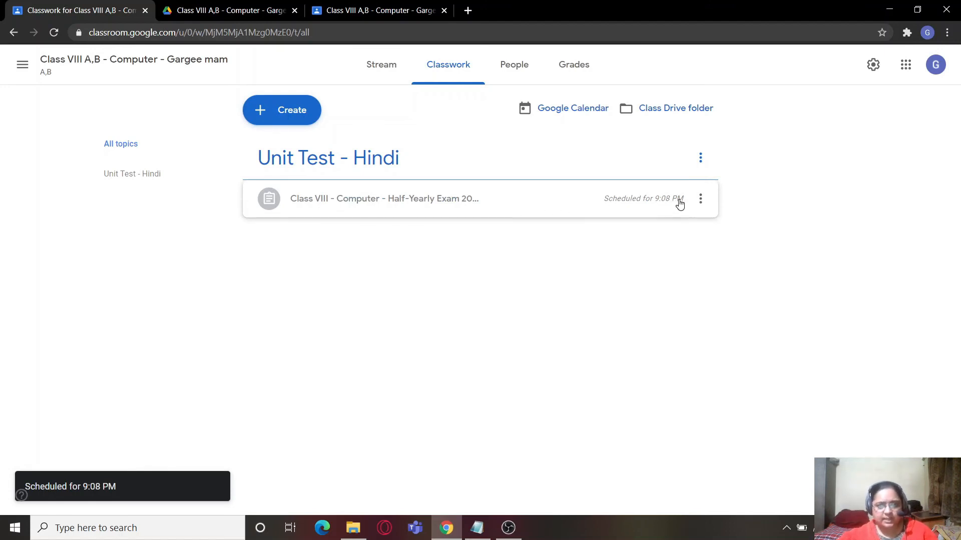
- Switch to the student's view of the class, refresh it, and look through the student's assigned work in Classwork
click(358, 14)
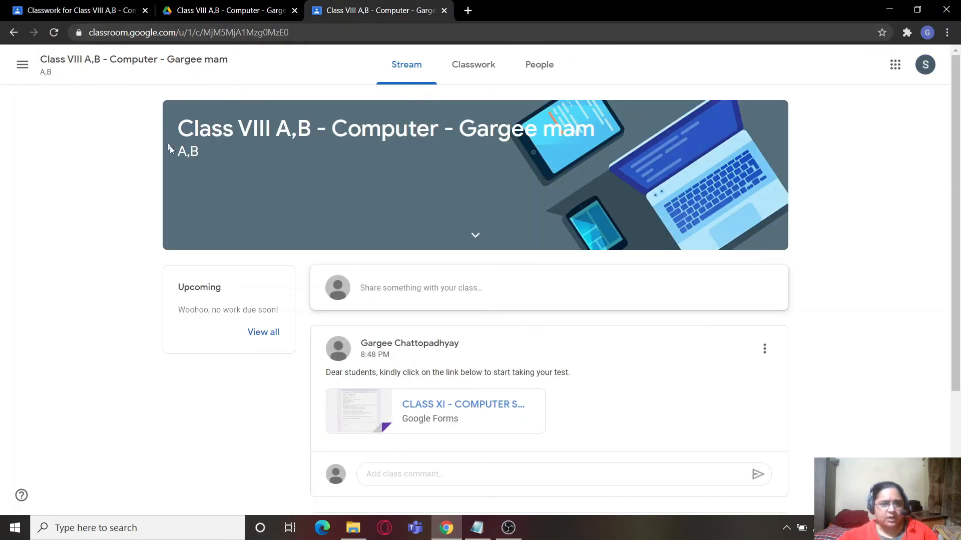
click(53, 33)
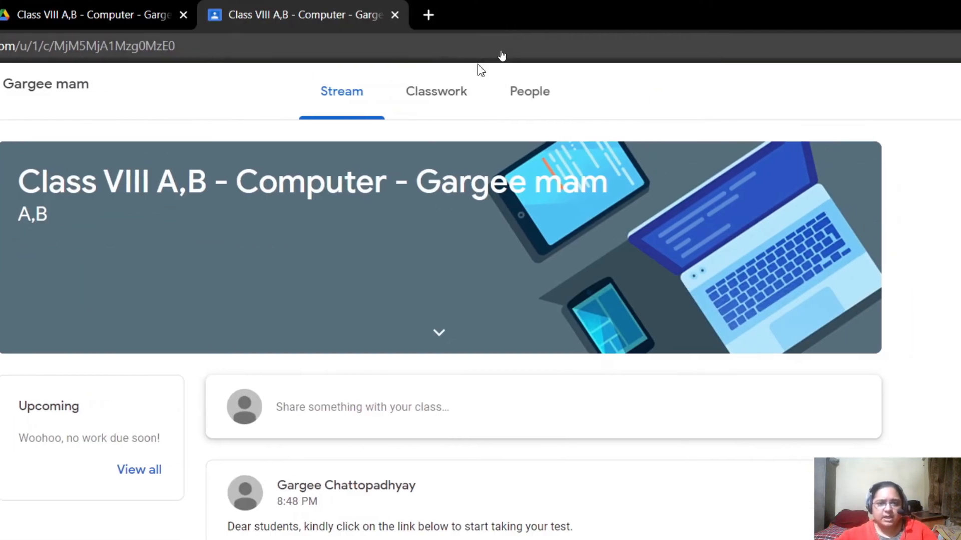
click(464, 6)
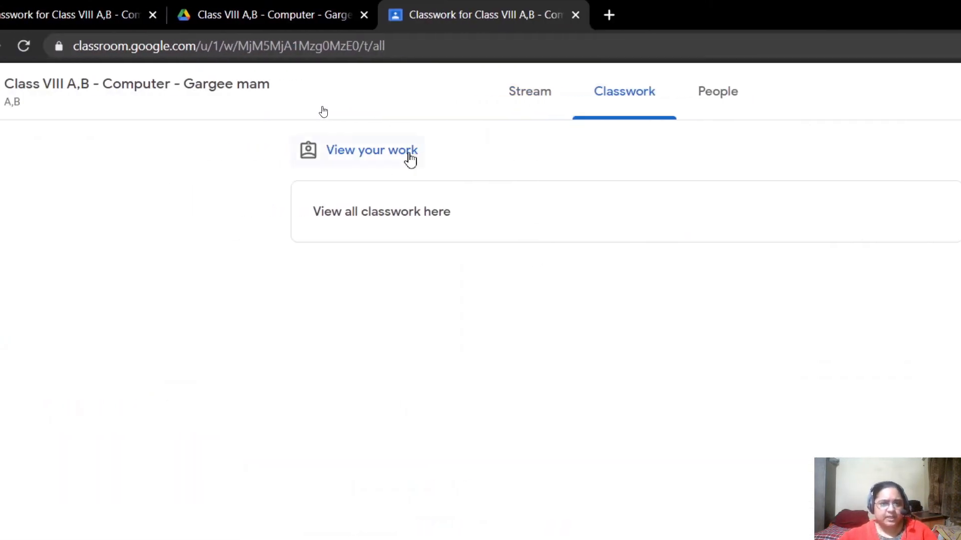
click(433, 158)
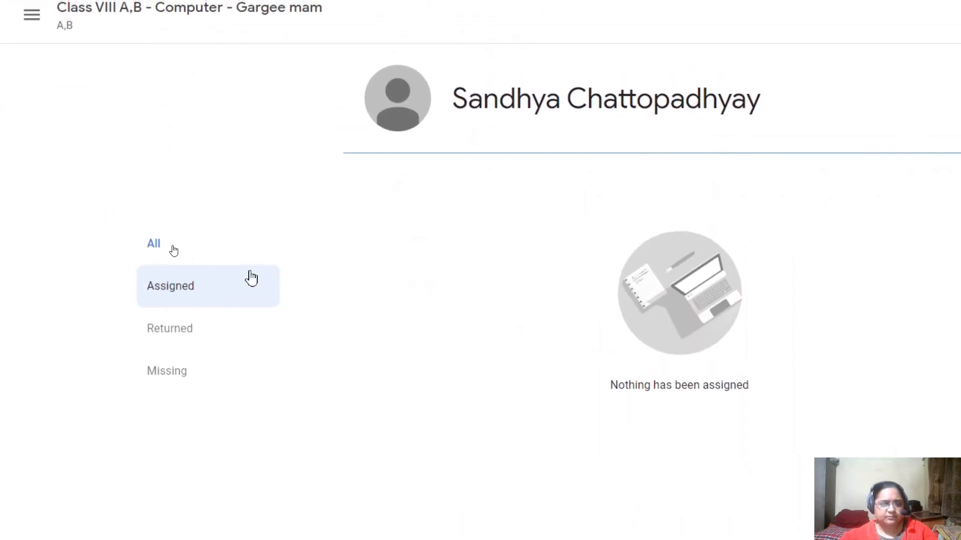
click(133, 261)
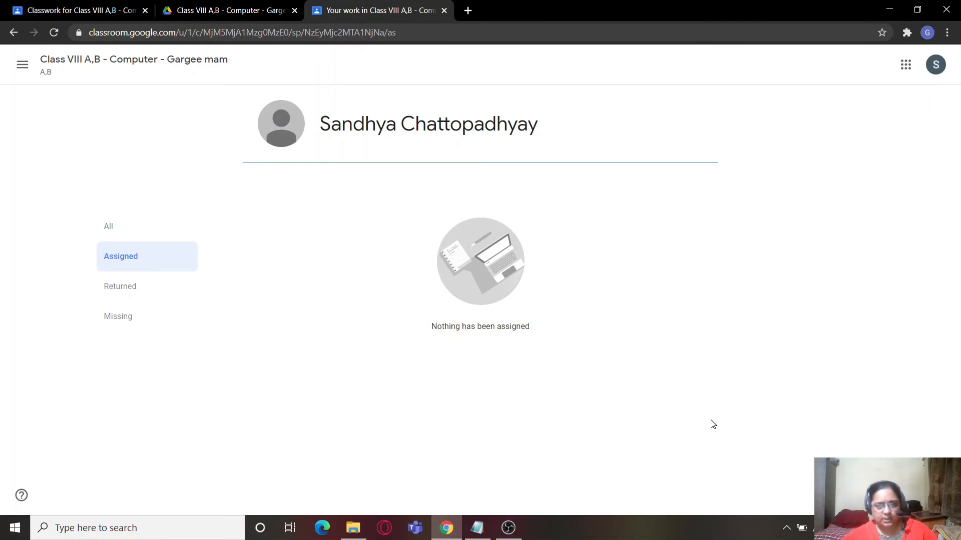
- Check the computer's current time against the schedule and reload the student's list of assigned work
click(509, 531)
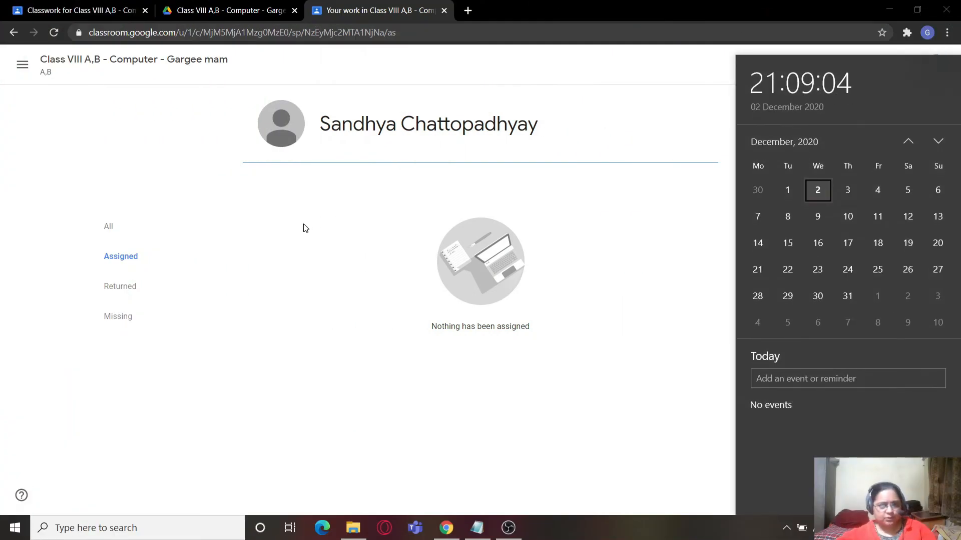
click(131, 256)
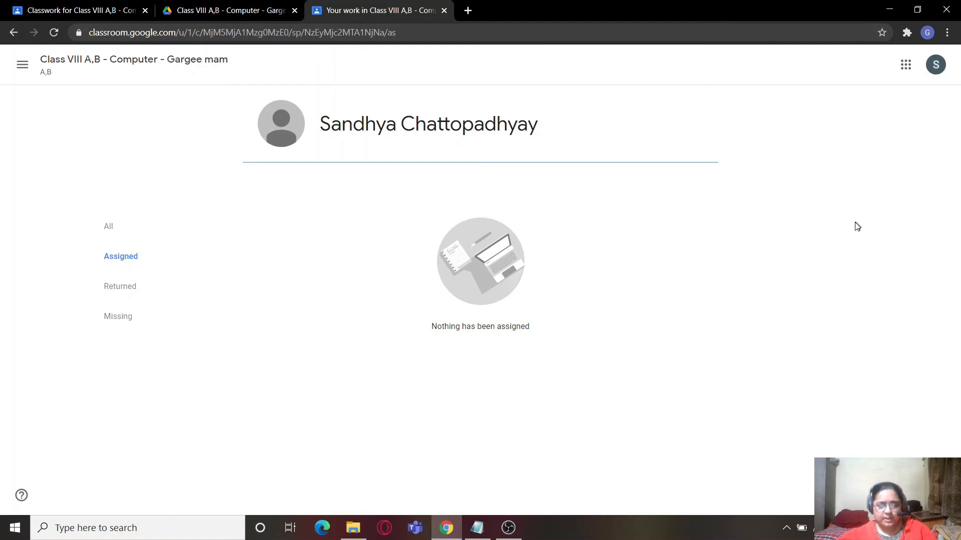
click(54, 32)
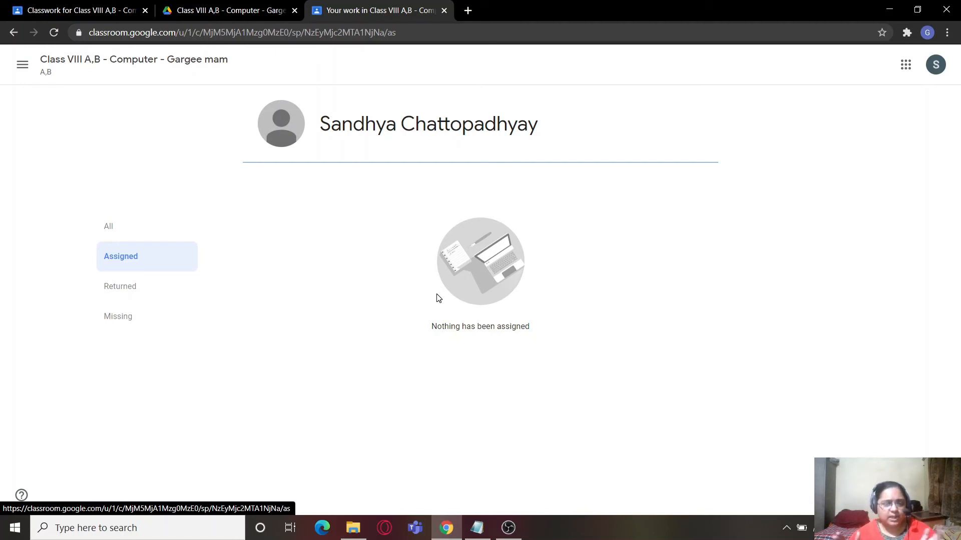
- Return to the teacher's Classwork, expand the scheduled Half-Yearly Exam assignment, and look at the assignment's and topic's options
click(59, 7)
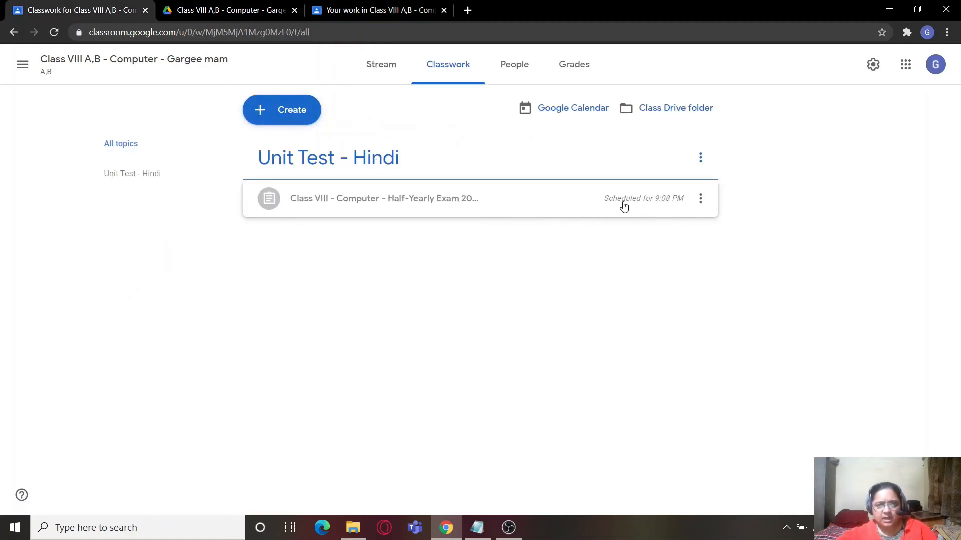
click(583, 212)
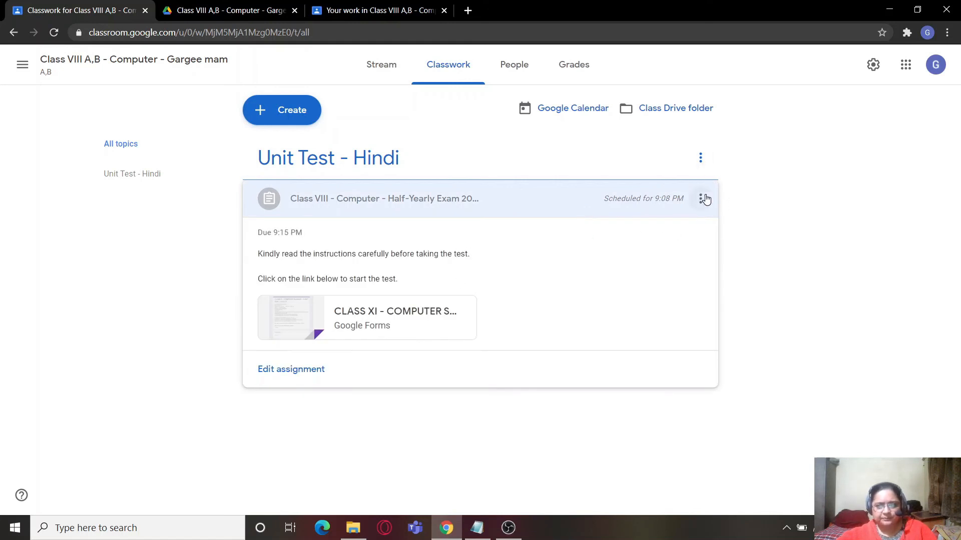
click(703, 198)
click(750, 198)
click(699, 160)
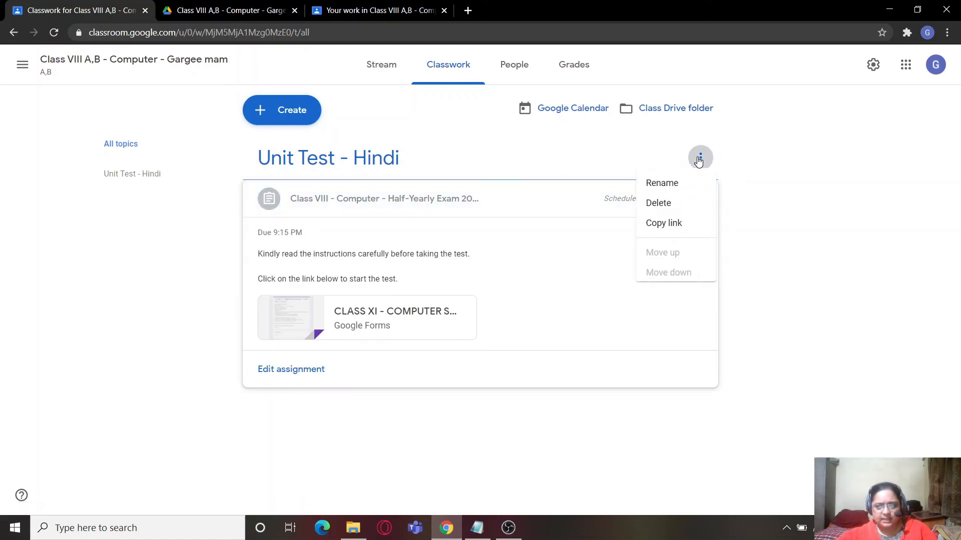
click(755, 229)
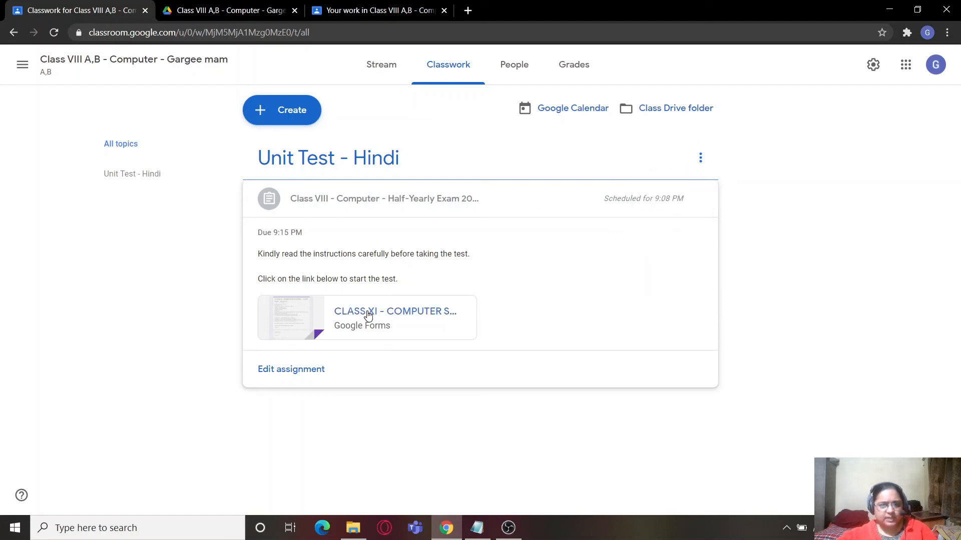
- Open the scheduled Half-Yearly Exam assignment for editing, review its settings, and return to Classwork without changing anything
click(339, 196)
click(435, 204)
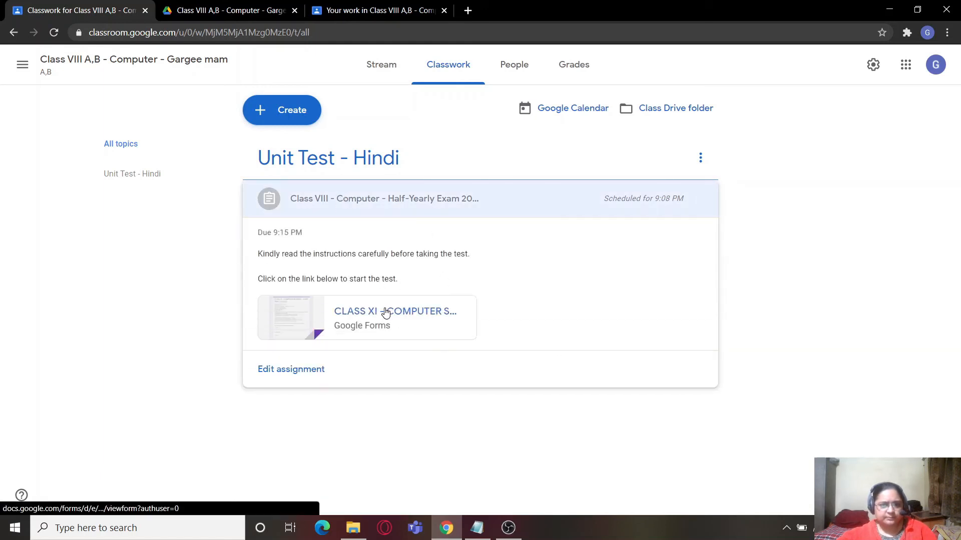
click(290, 370)
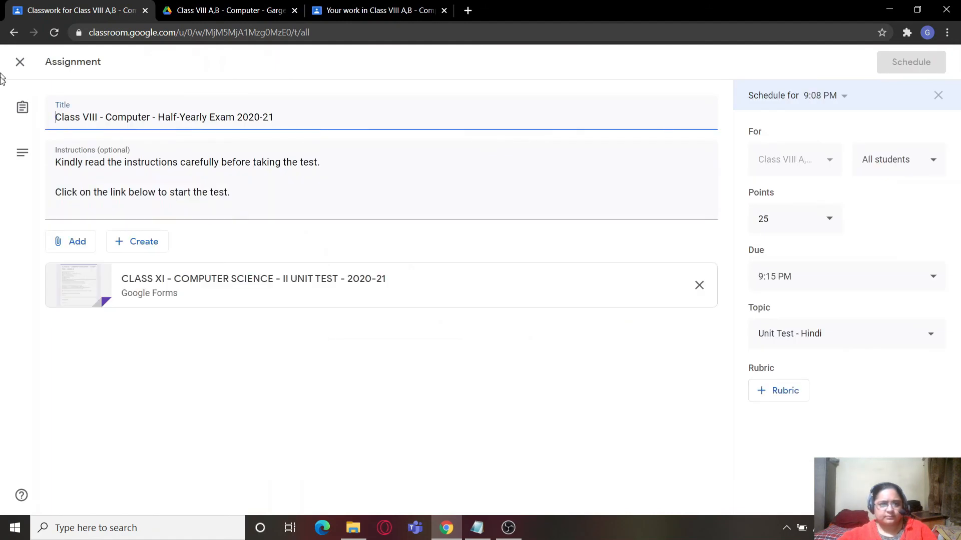
click(15, 33)
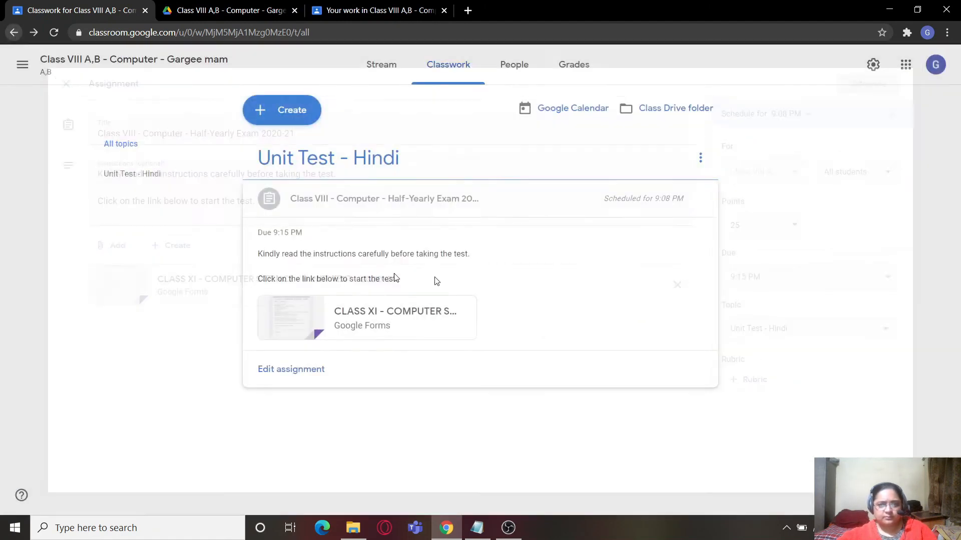
- In the student's view, reload the assigned work, open the Half-Yearly Exam's details, and view its attached test form before closing it
click(368, 11)
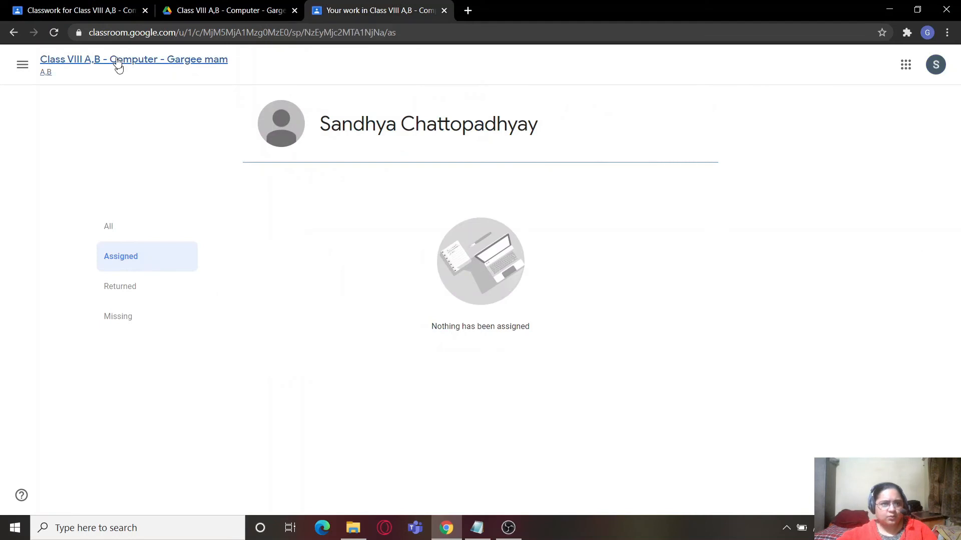
click(53, 32)
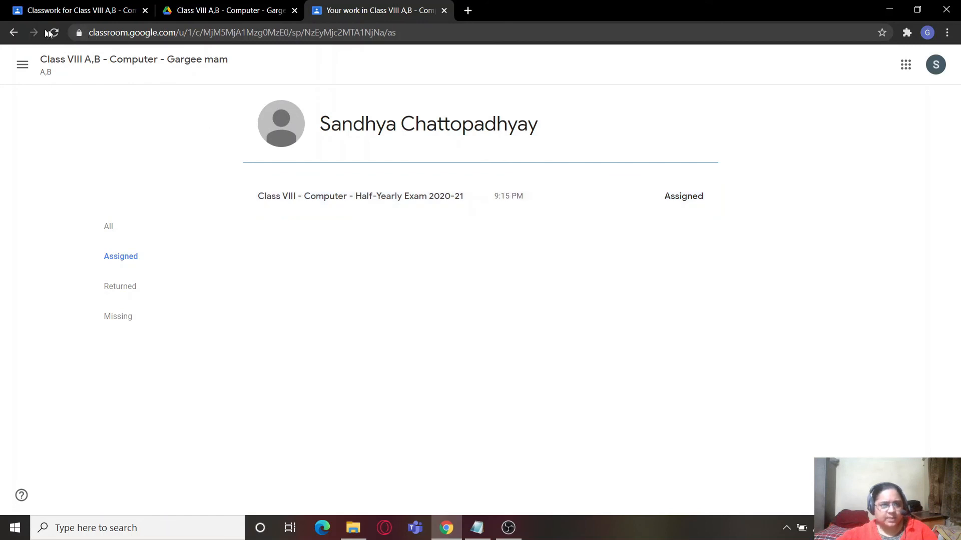
click(376, 195)
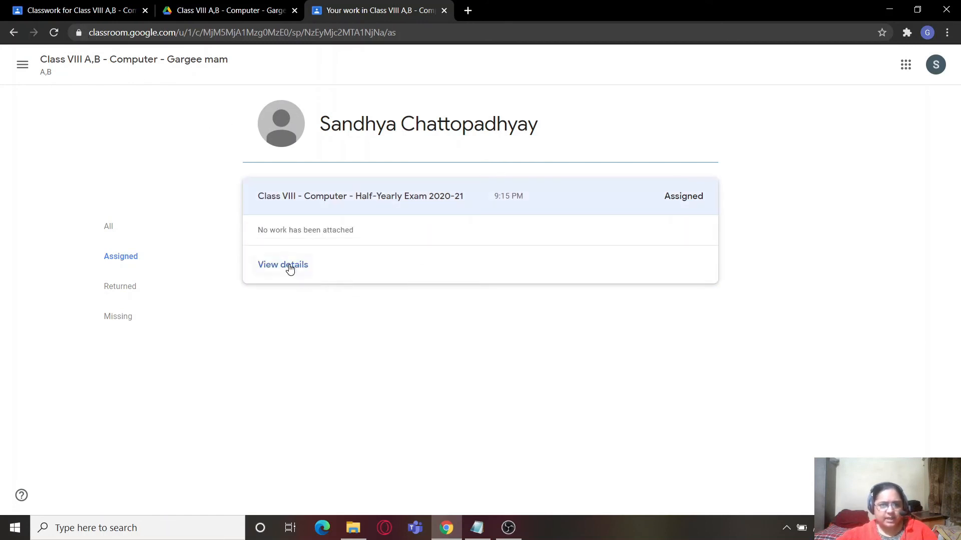
click(290, 269)
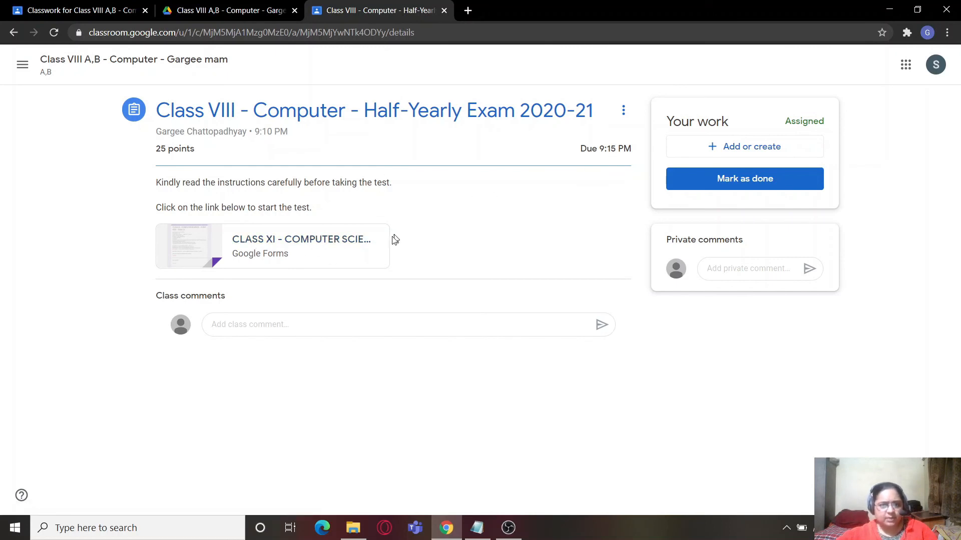
click(328, 240)
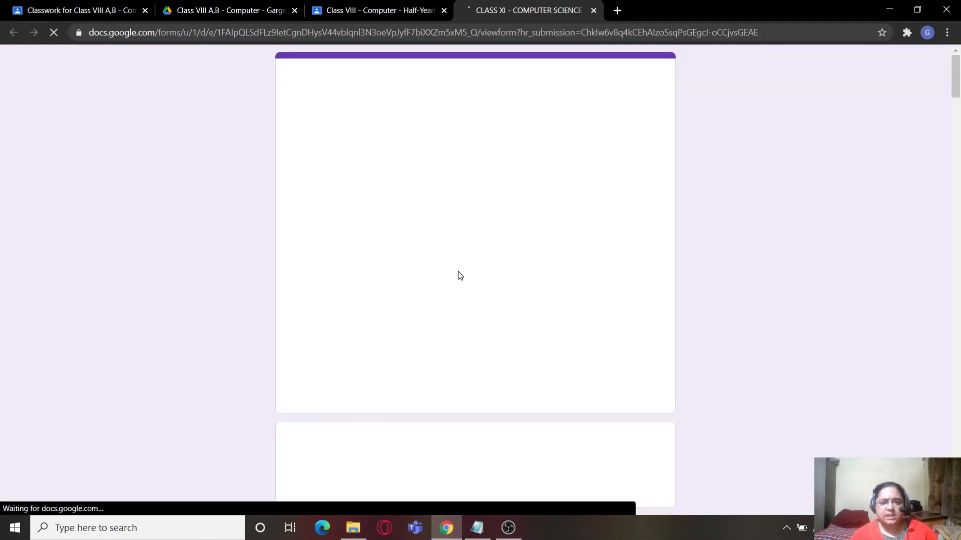
click(593, 10)
- Return to the teacher's Classwork, open the posted Half-Yearly Exam assignment for editing, check its due date and time, and close it unchanged
click(84, 11)
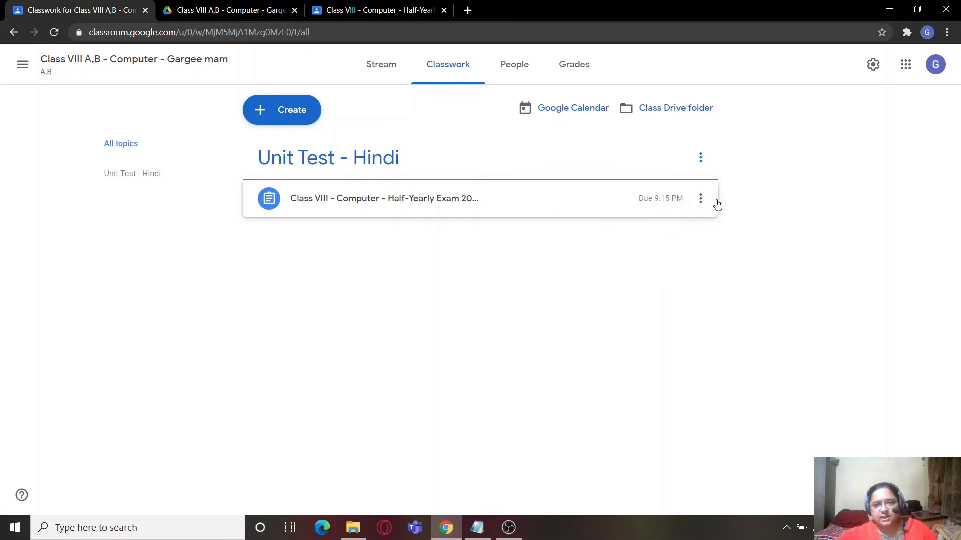
click(701, 199)
click(667, 228)
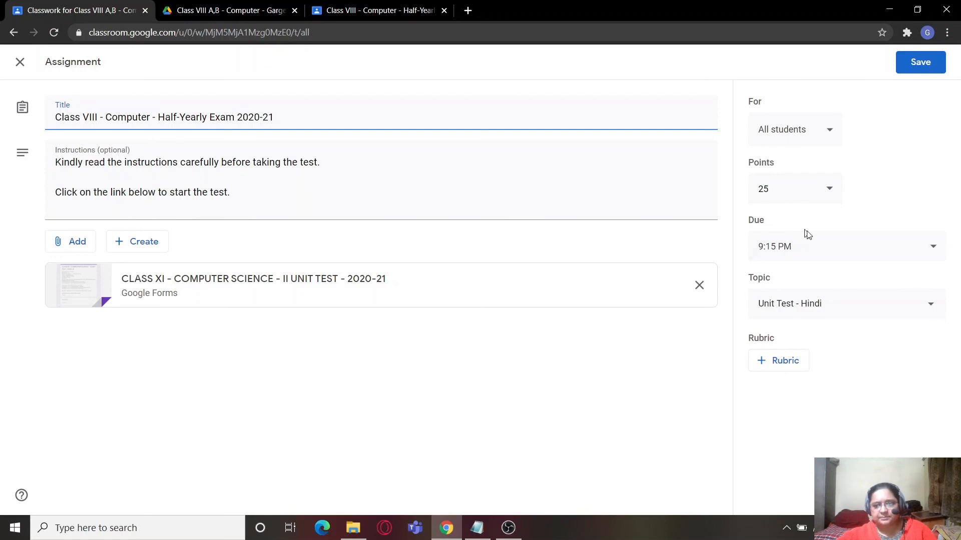
click(818, 252)
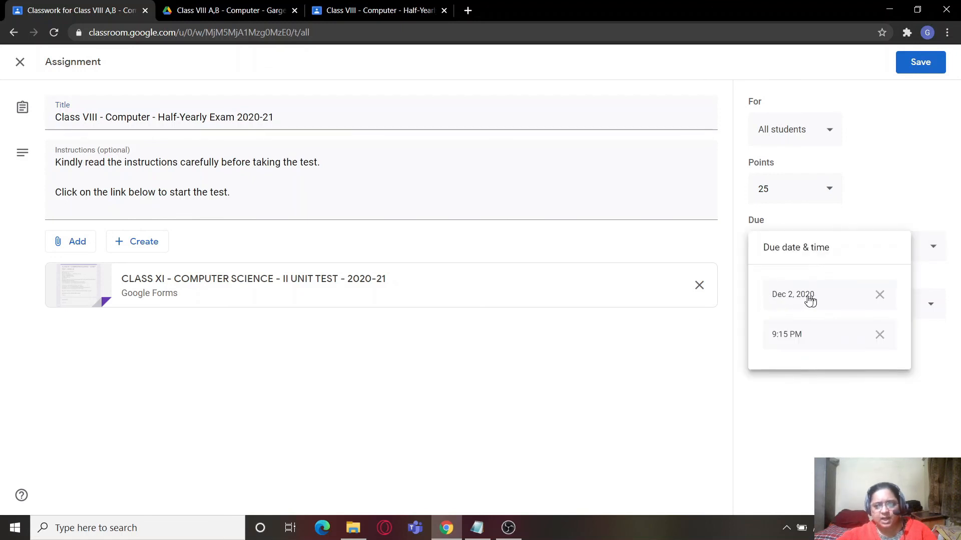
click(649, 351)
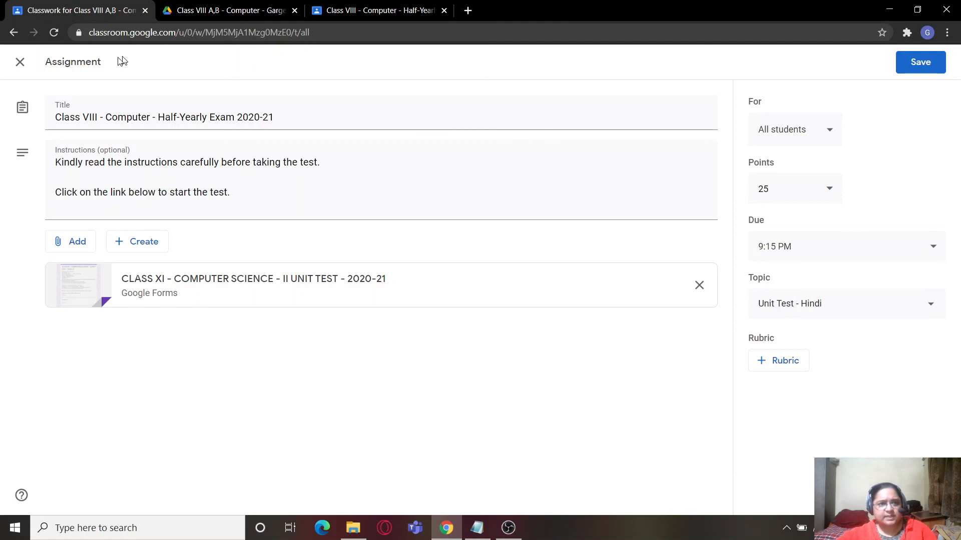
click(20, 62)
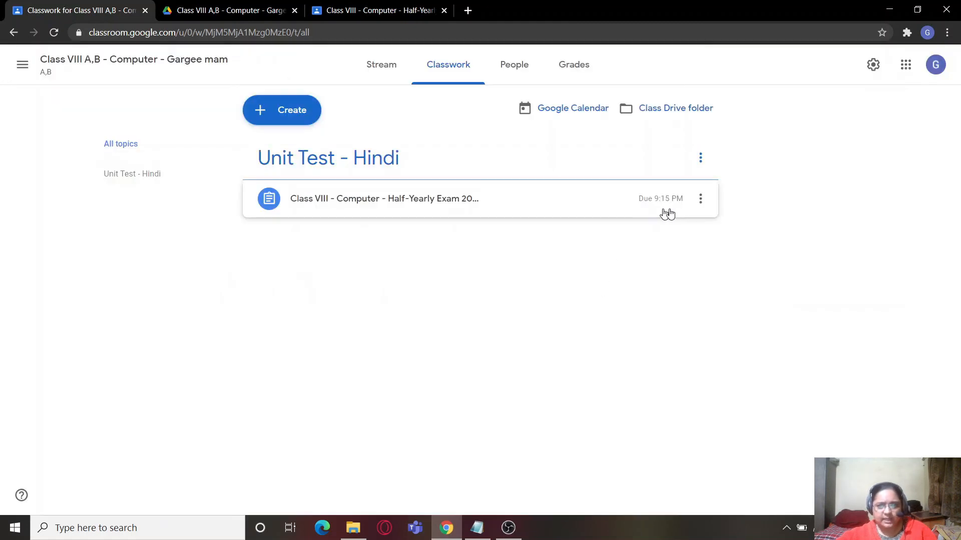
- Look at the Unit Test - Hindi topic's options, show only that topic's work, and view the class's teachers and students
click(704, 161)
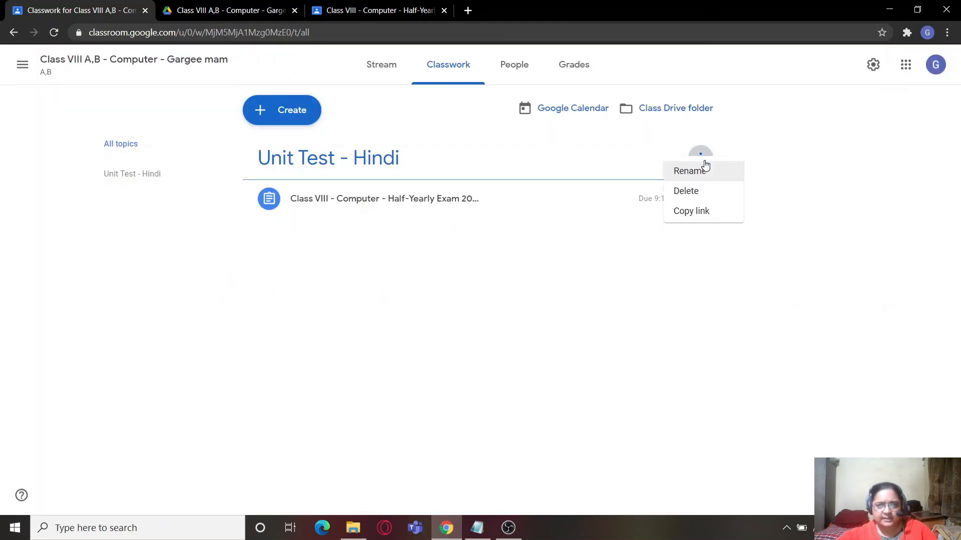
click(470, 238)
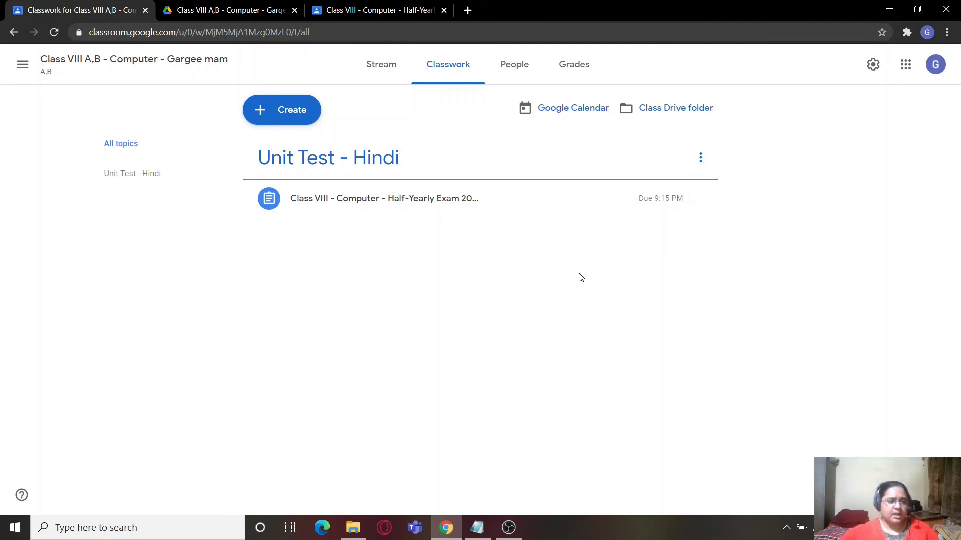
click(142, 178)
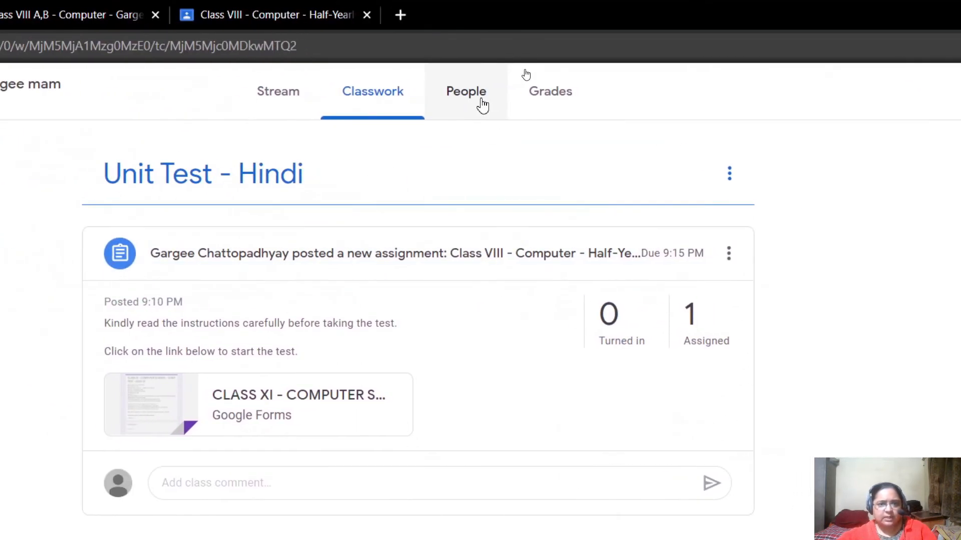
click(504, 111)
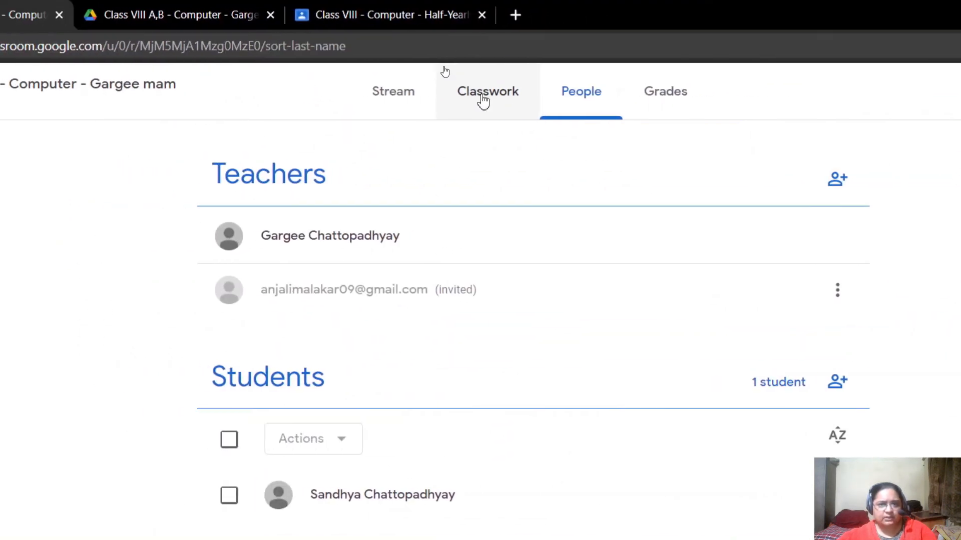
- Reopen the Unit Test - Hindi topic, view the student work for its assignment, and compare it with the student's assignment page
click(393, 91)
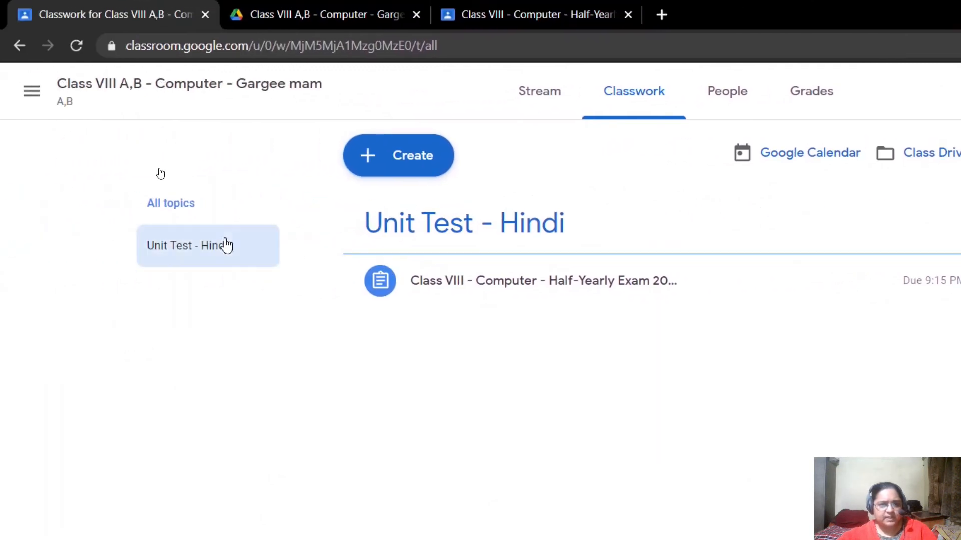
click(227, 245)
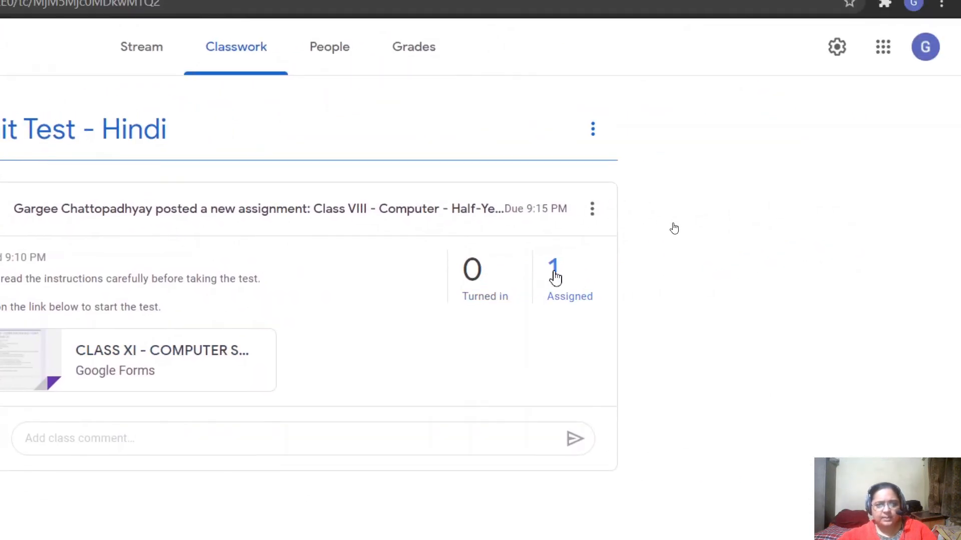
click(555, 273)
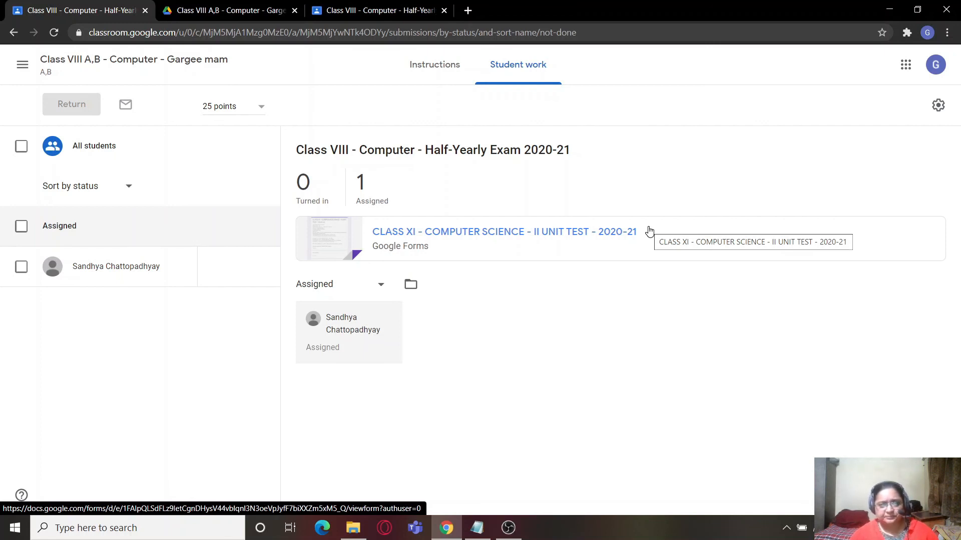
click(384, 5)
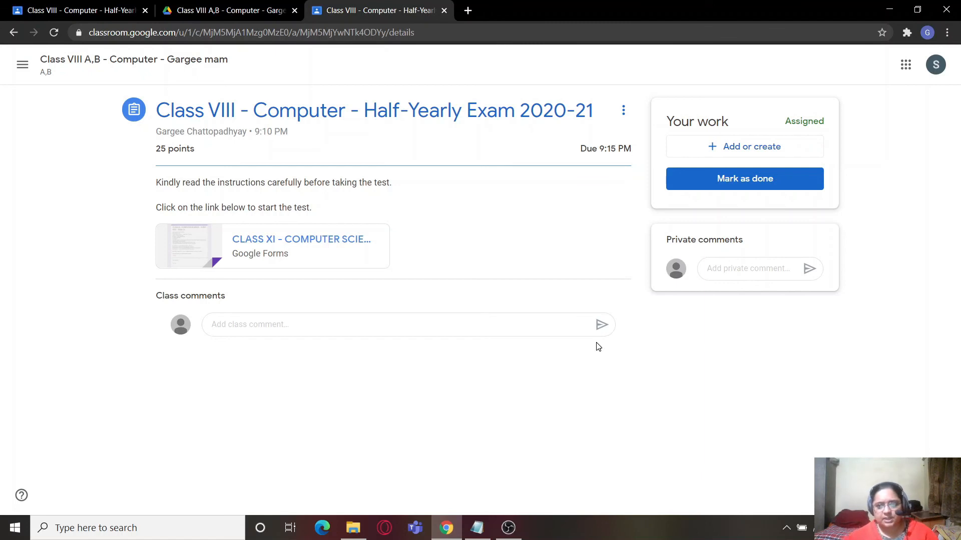
click(80, 10)
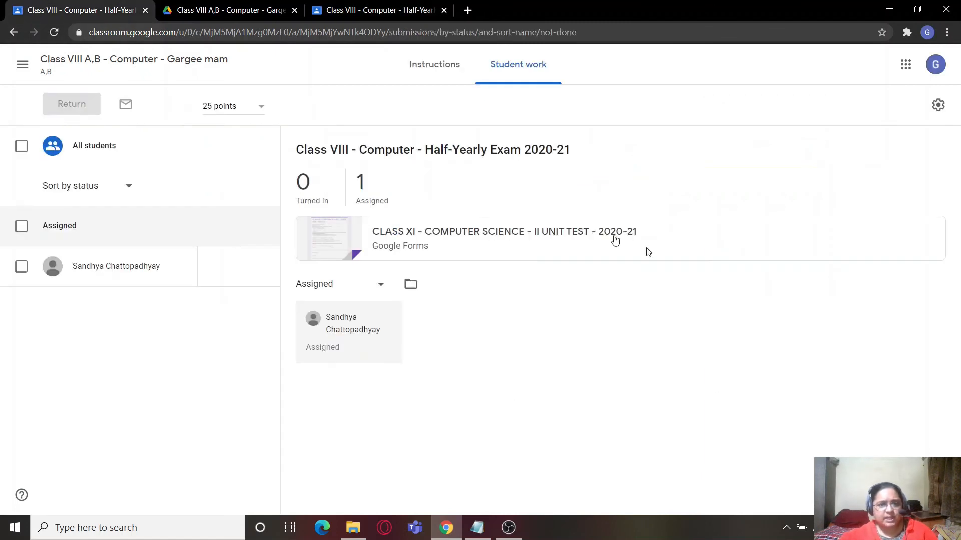